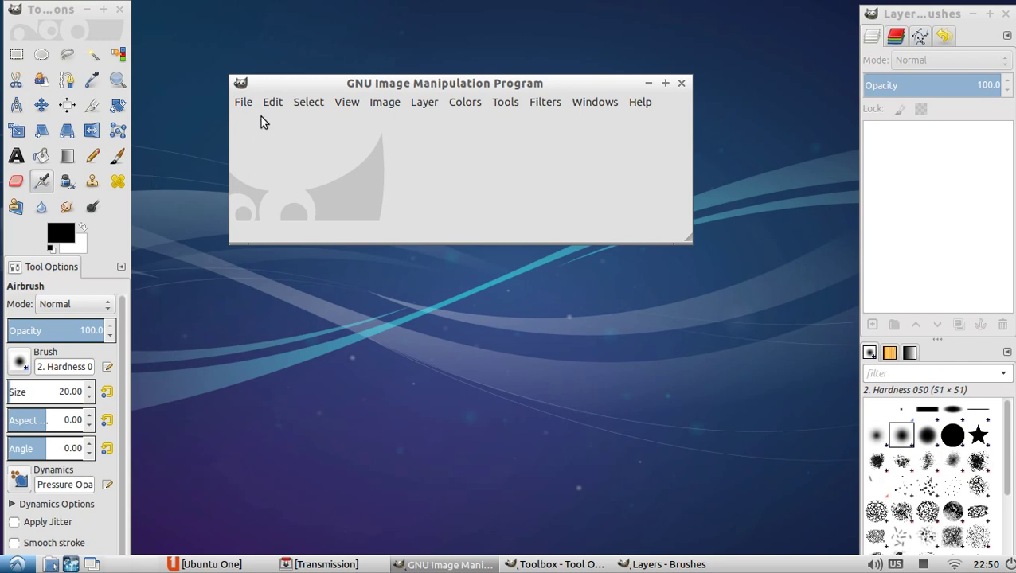
Create a new 4960×3508 px landscape image from the A3 (300ppi) template, accepting the size warning.
left_click(244, 103)
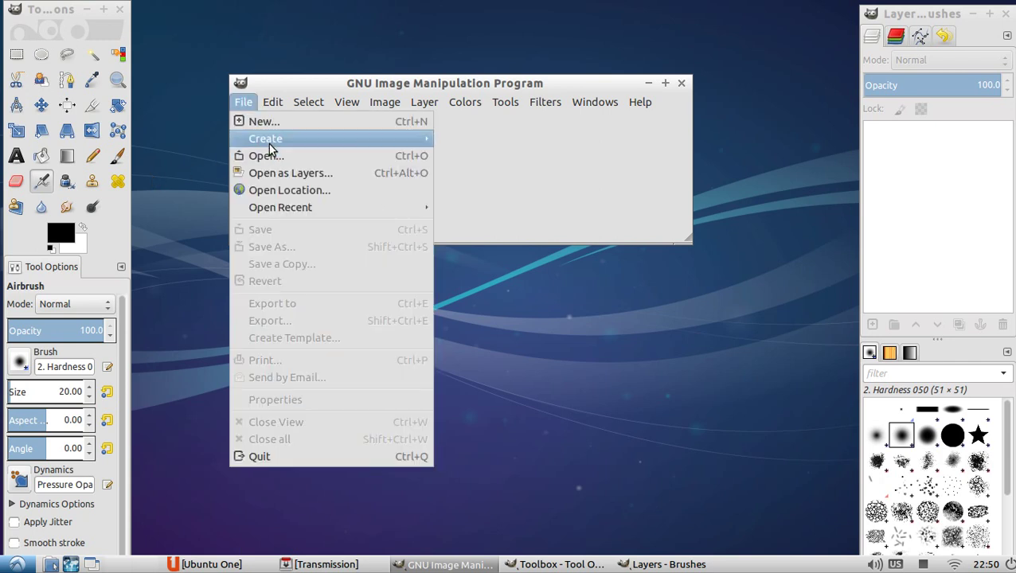
left_click(261, 121)
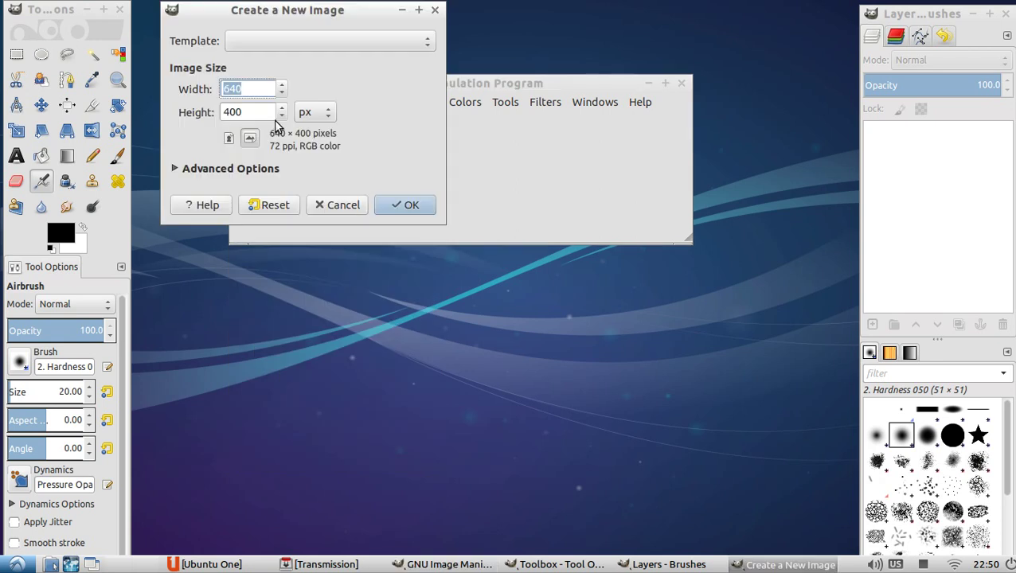
left_click(282, 39)
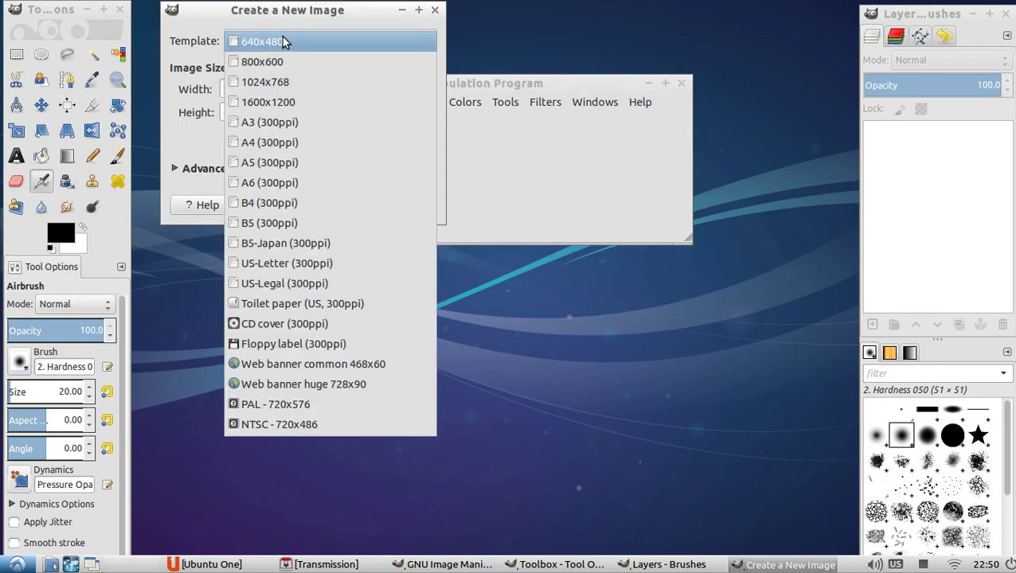
left_click(275, 122)
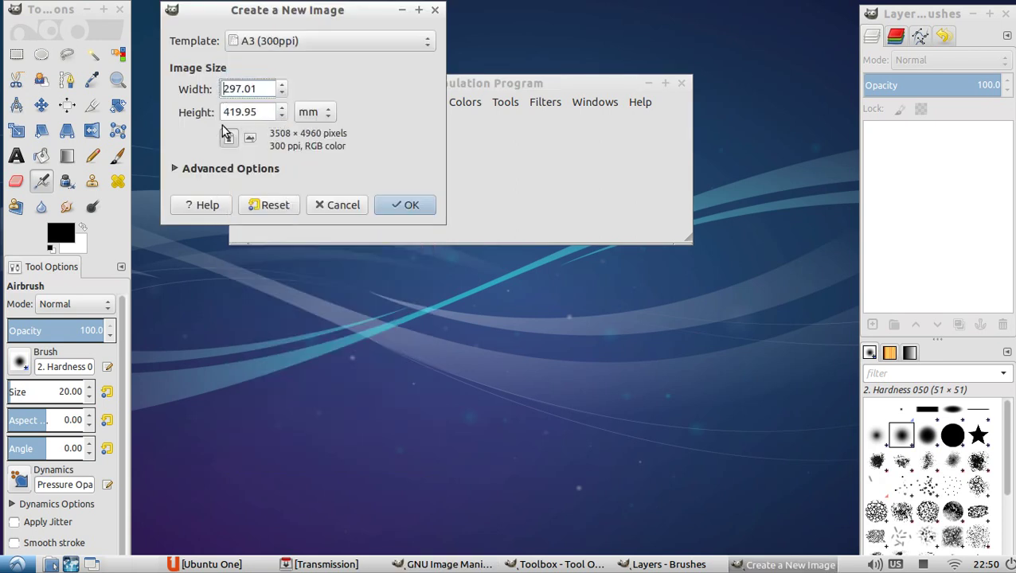
left_click(250, 139)
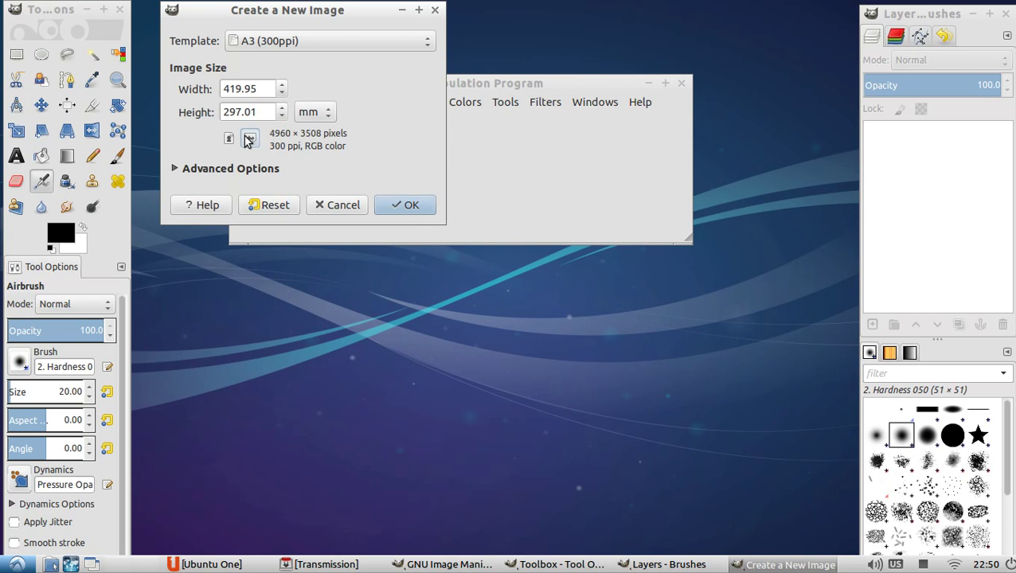
left_click(397, 207)
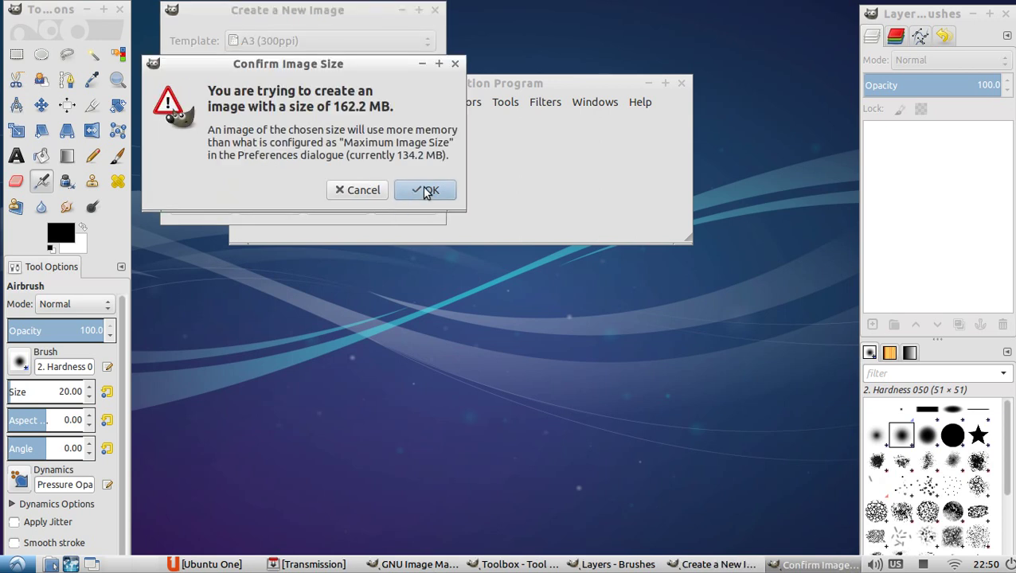
left_click(423, 188)
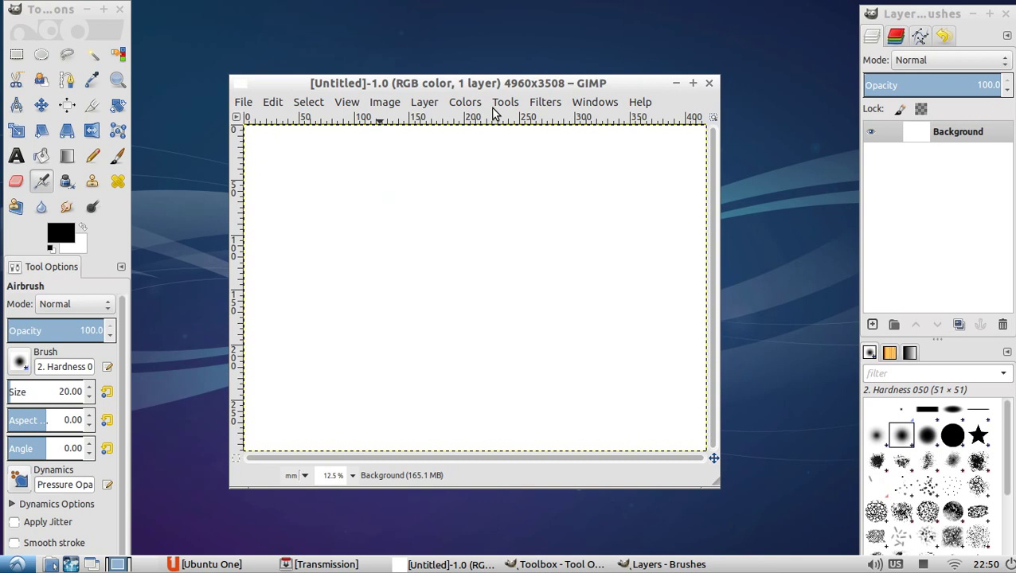
Add a new transparent layer named 'grid'.
left_click(873, 325)
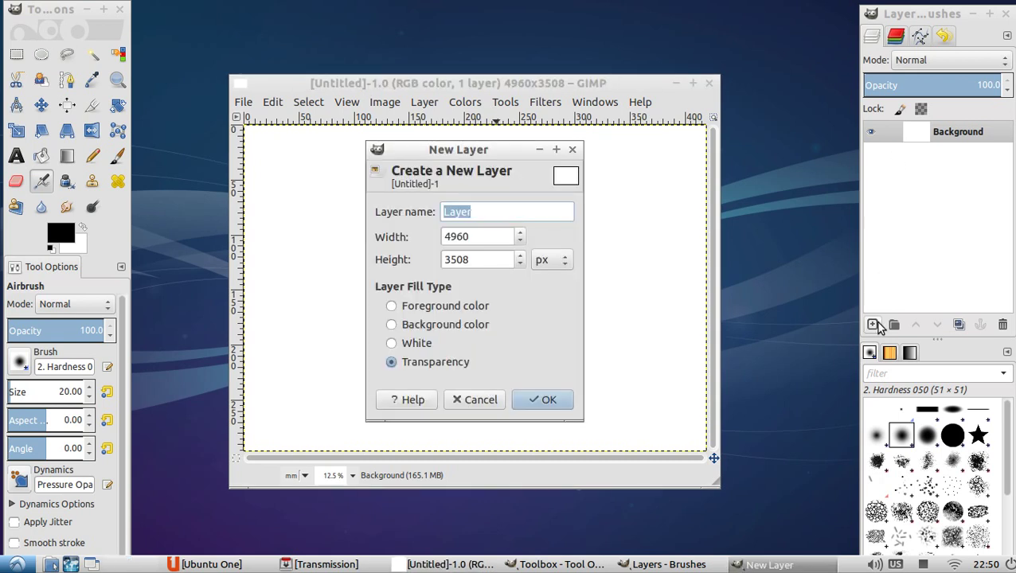
type("grid")
left_click(548, 402)
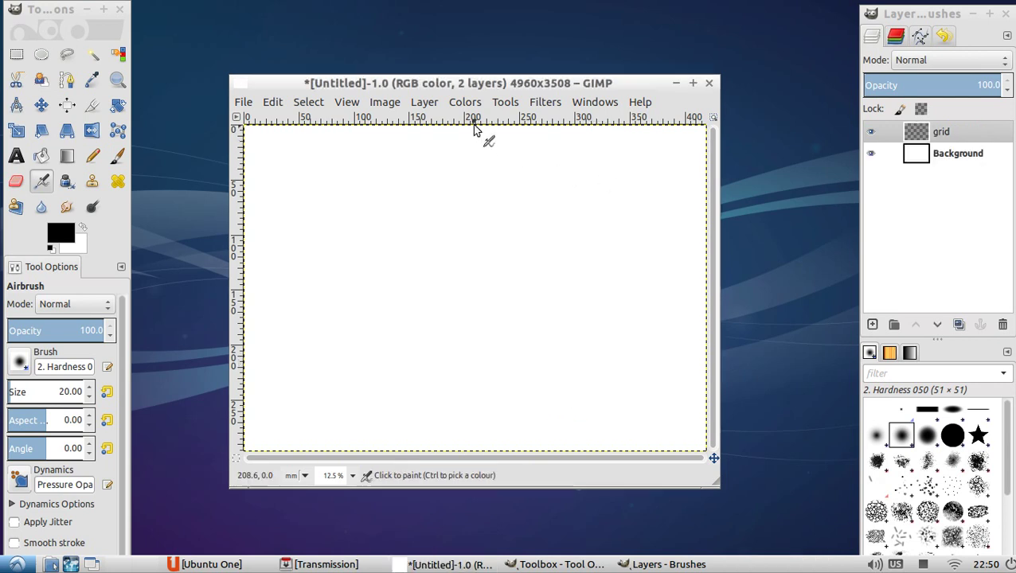
Bring up the Filters > Render > Pattern > Grid filter dialog.
left_click(459, 106)
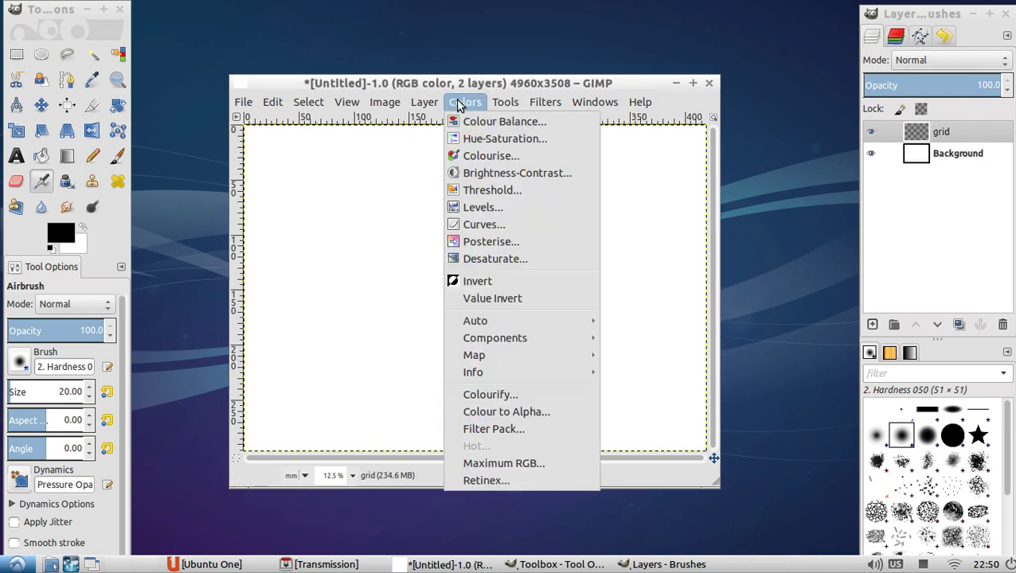
mouse_move(501, 108)
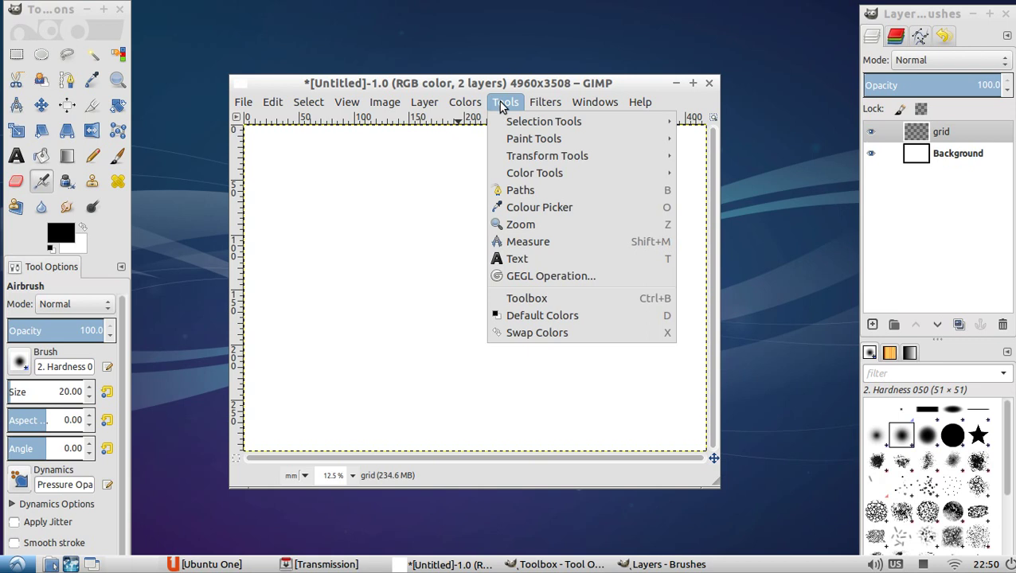
mouse_move(532, 109)
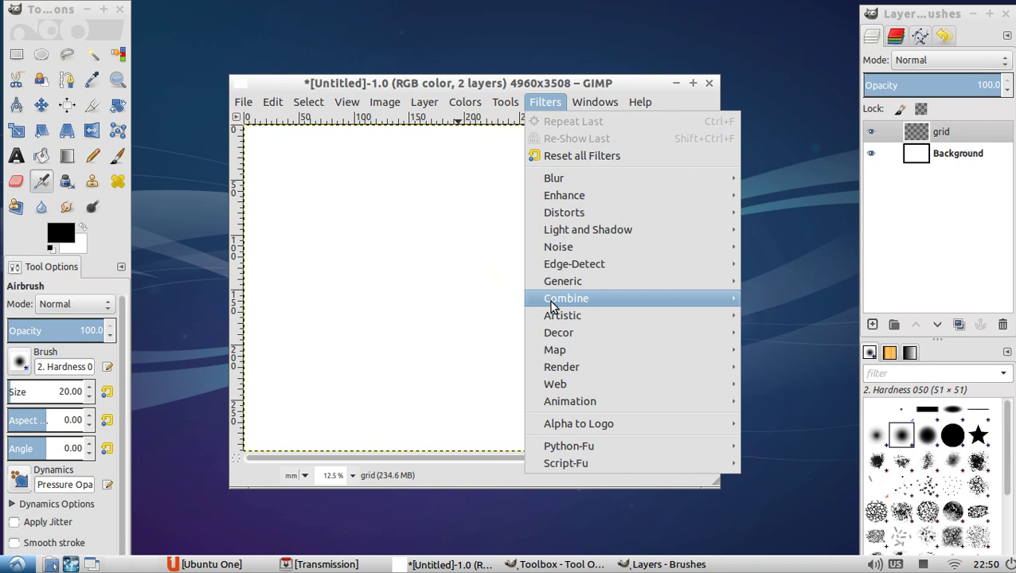
mouse_move(551, 350)
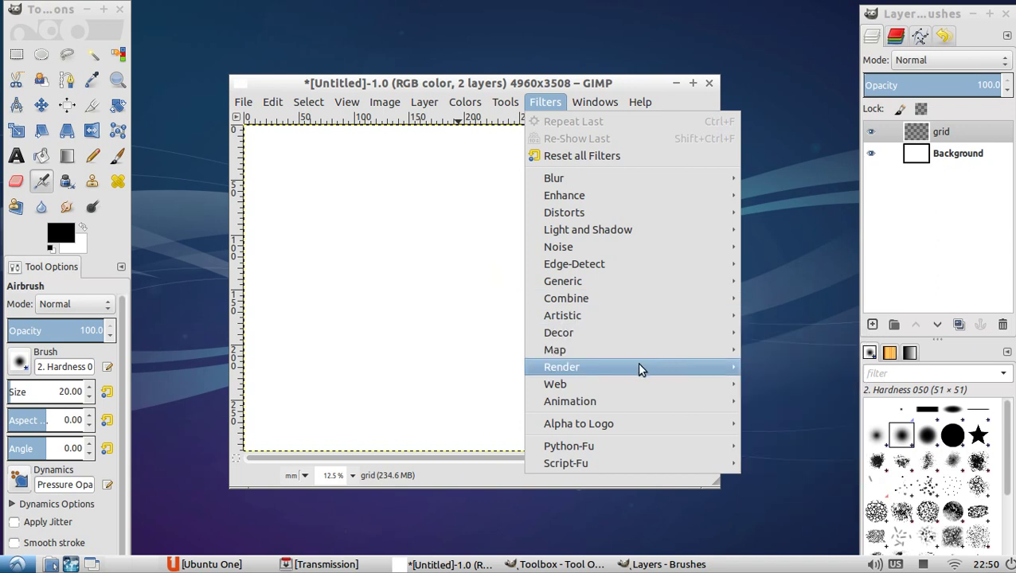
mouse_move(639, 366)
mouse_move(763, 406)
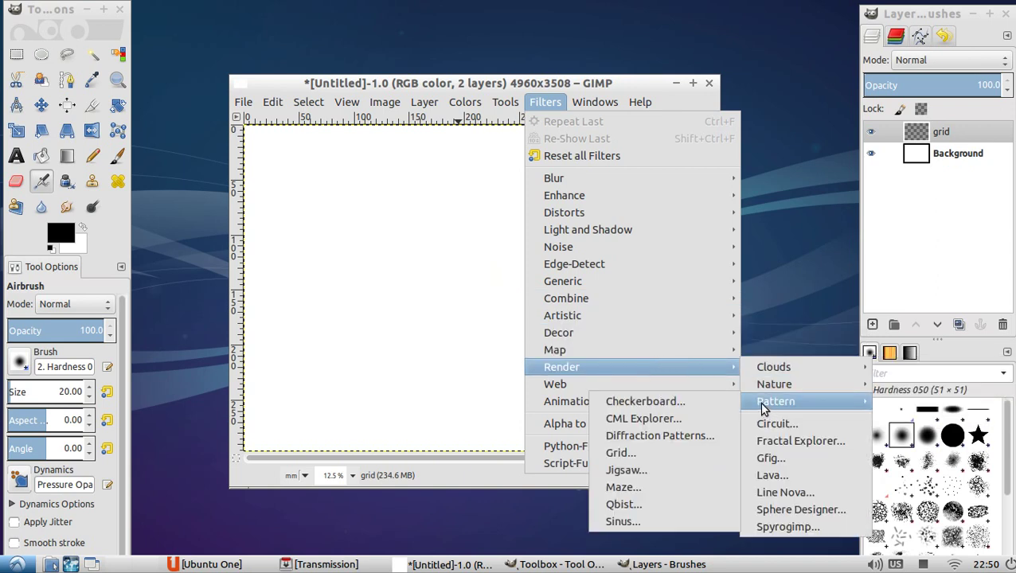
left_click(648, 455)
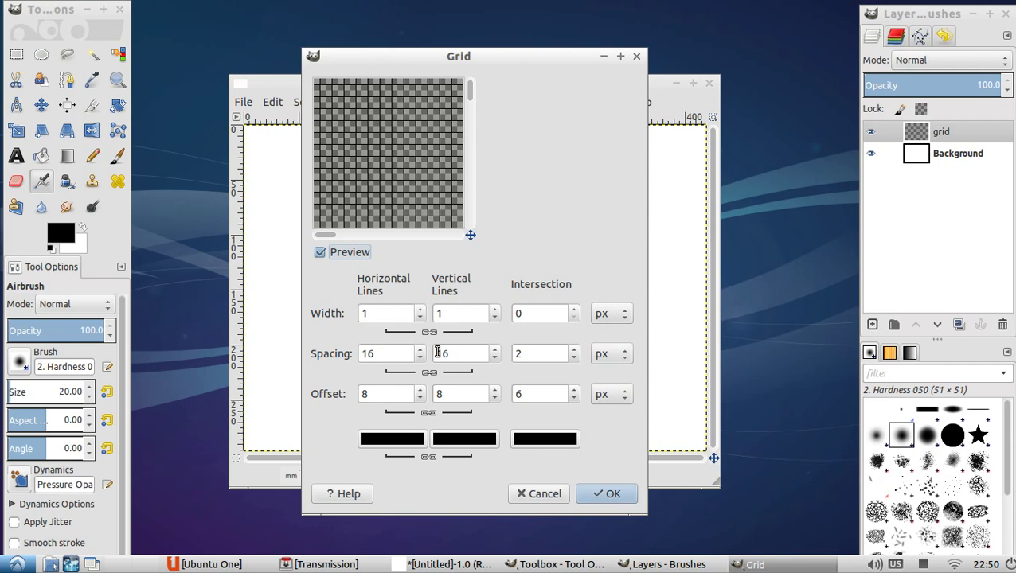
Set the grid spacing to 1 inch both ways with 0 intersection spacing.
left_click(604, 353)
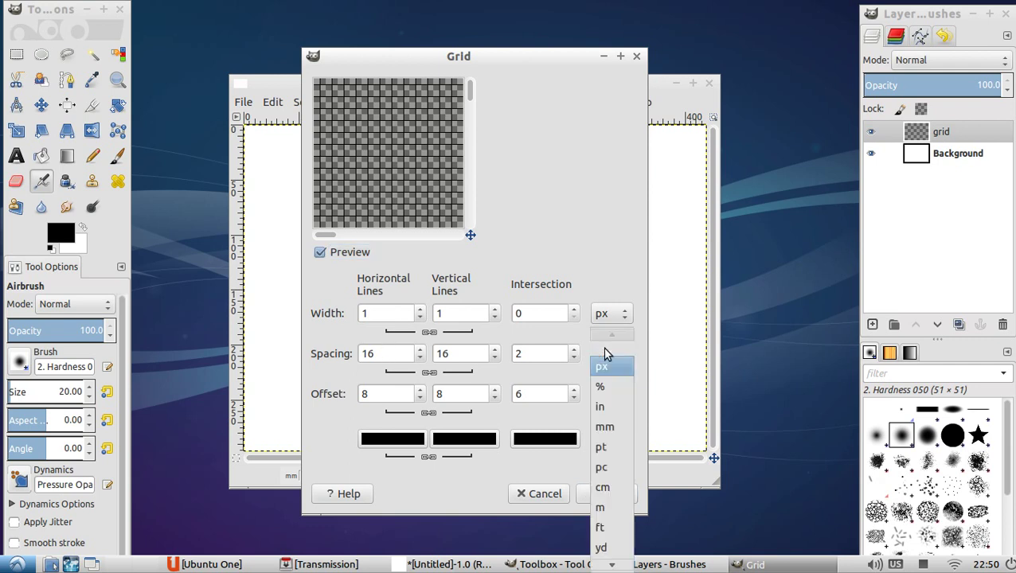
left_click(601, 406)
left_click_drag(390, 353, 260, 294)
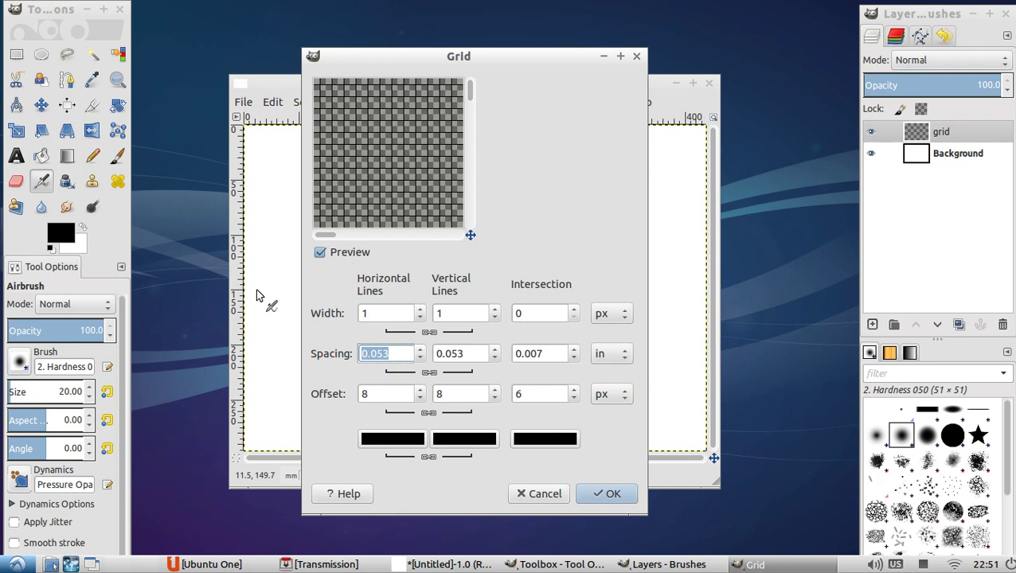
type("1")
key("Tab")
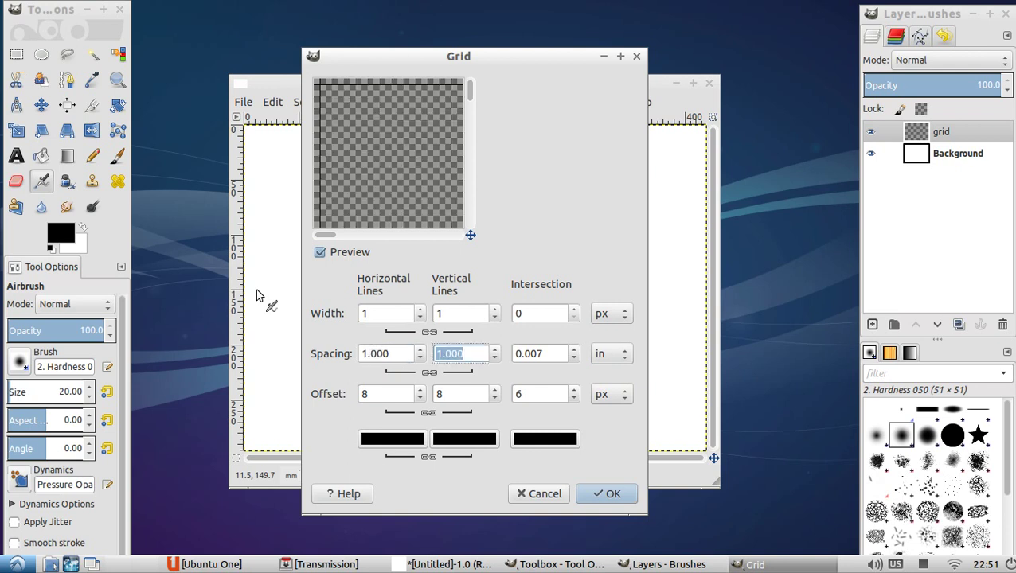
key("Tab")
type("0")
key("Tab")
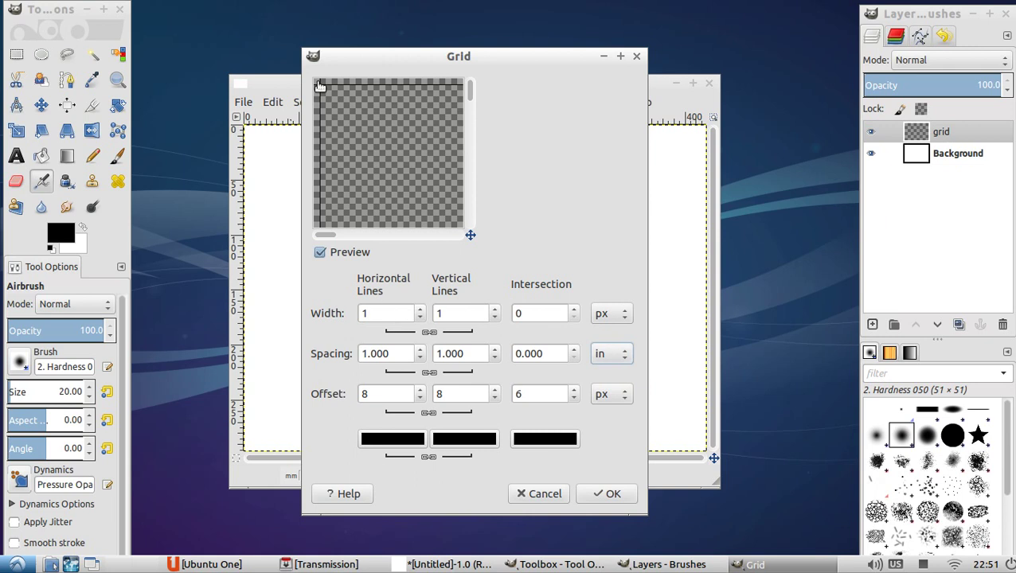
Set the horizontal and vertical line widths to 0.
double_click(374, 314)
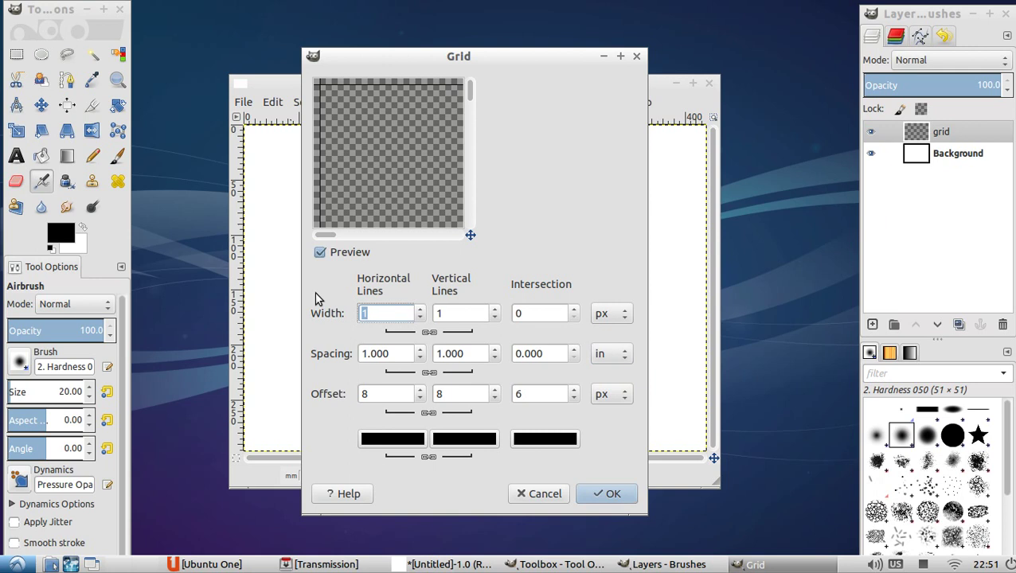
type("0")
key("Tab")
type("0")
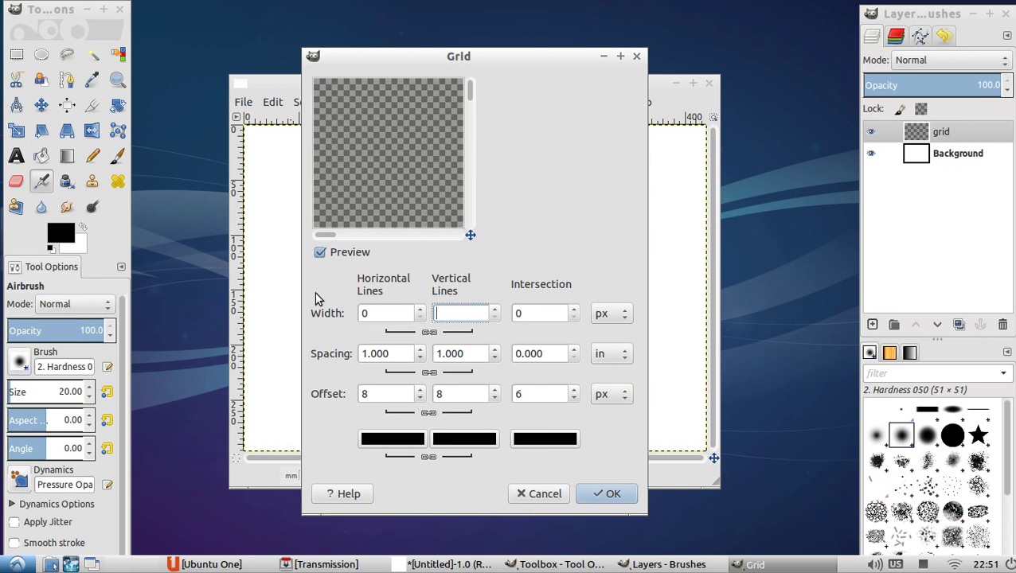
key("Tab")
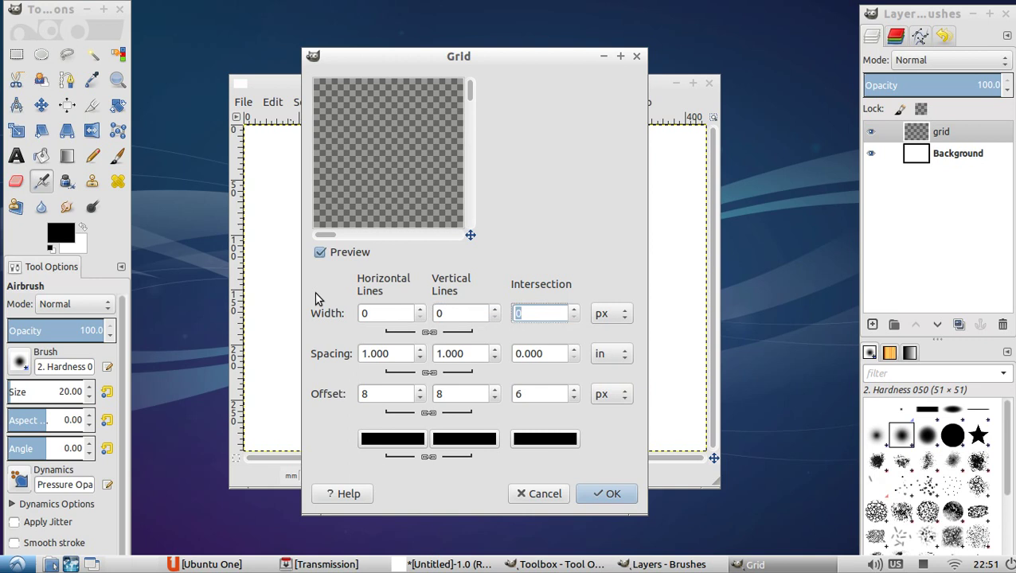
Measure line widths in millimetres and set the intersection width to 0.50 mm.
type("2.5")
key("Tab")
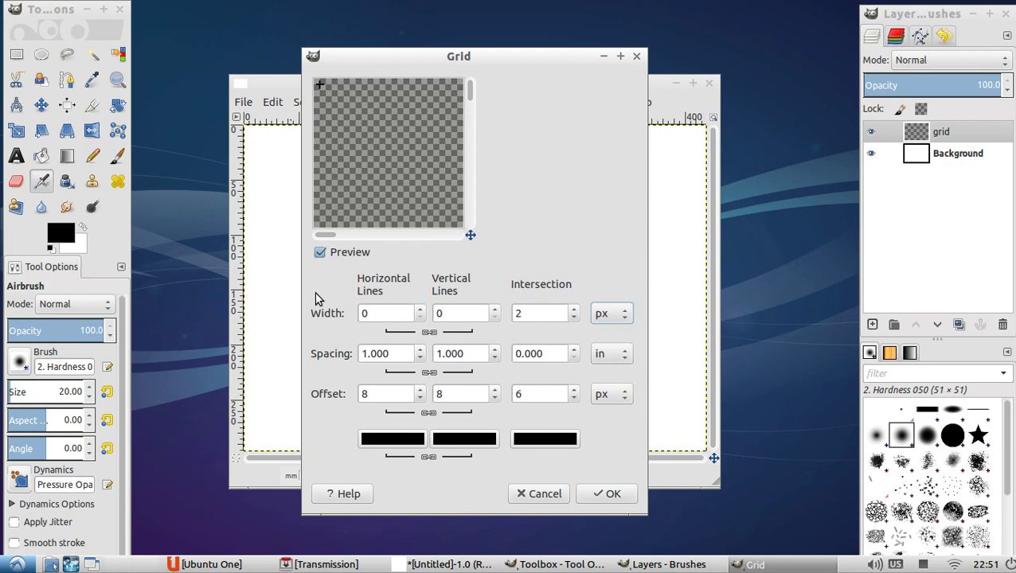
left_click(602, 313)
left_click(605, 377)
double_click(557, 313)
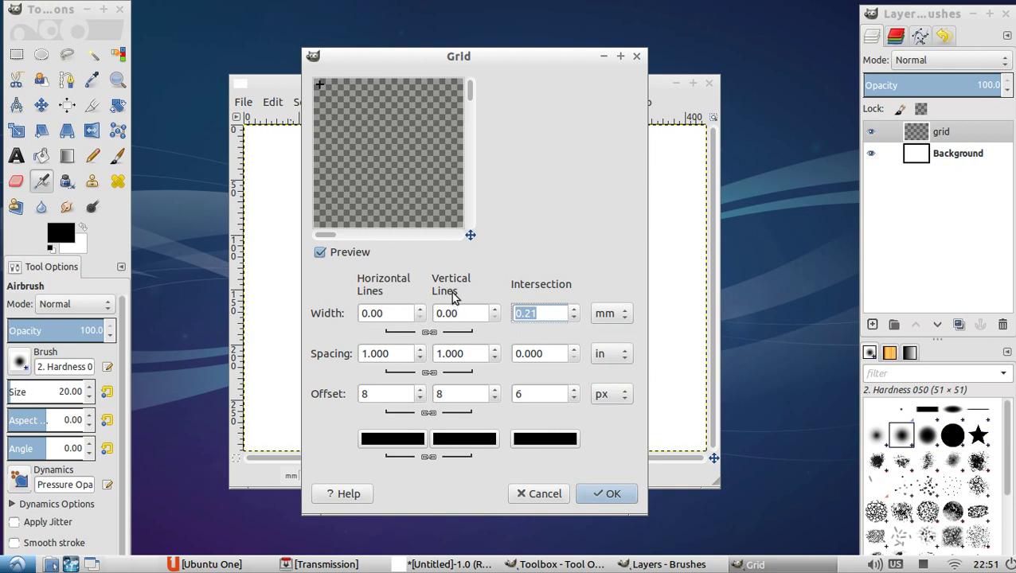
type("0.50")
key("Tab")
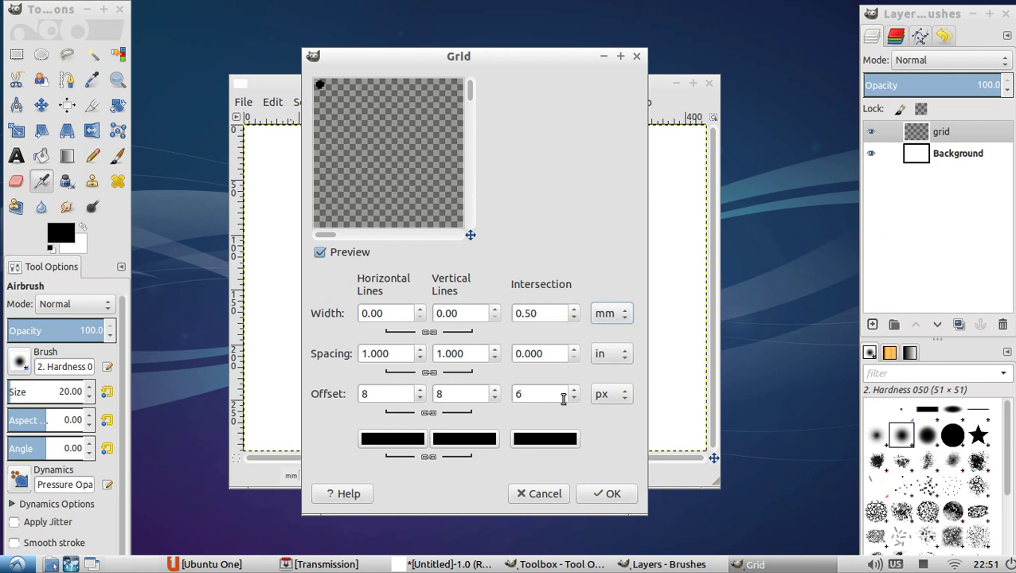
Switch the offsets to millimetres and set the intersection offset to 2.5 mm.
left_click(603, 395)
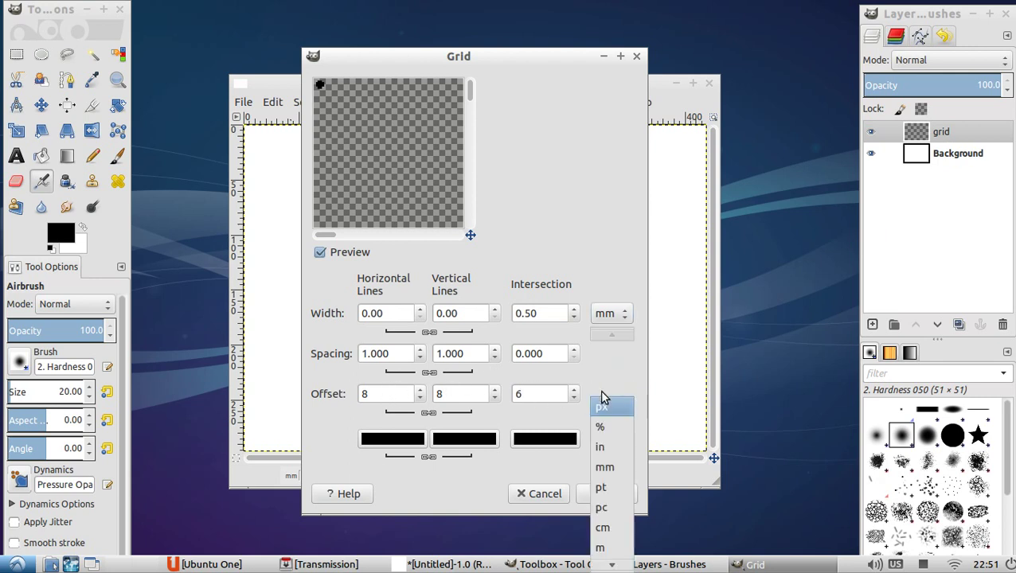
left_click(604, 467)
triple_click(553, 394)
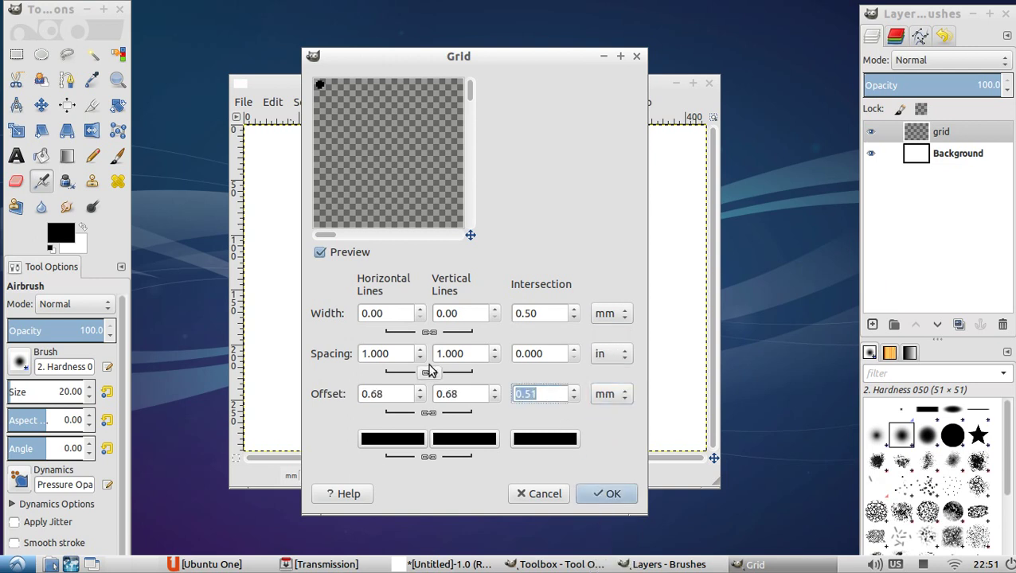
type("2.5")
key("Tab")
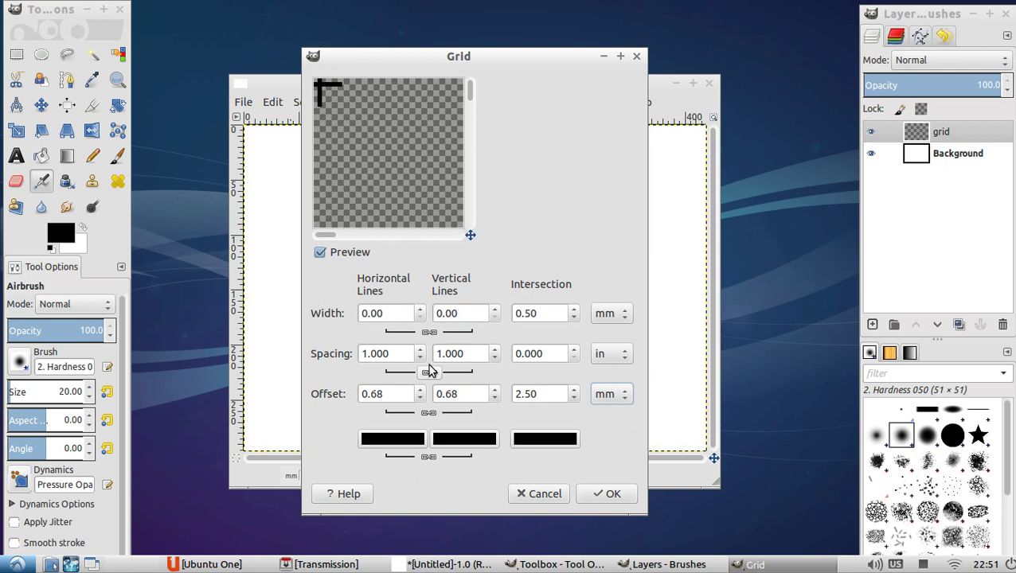
Change the line width and offset units to pixels.
left_click(610, 318)
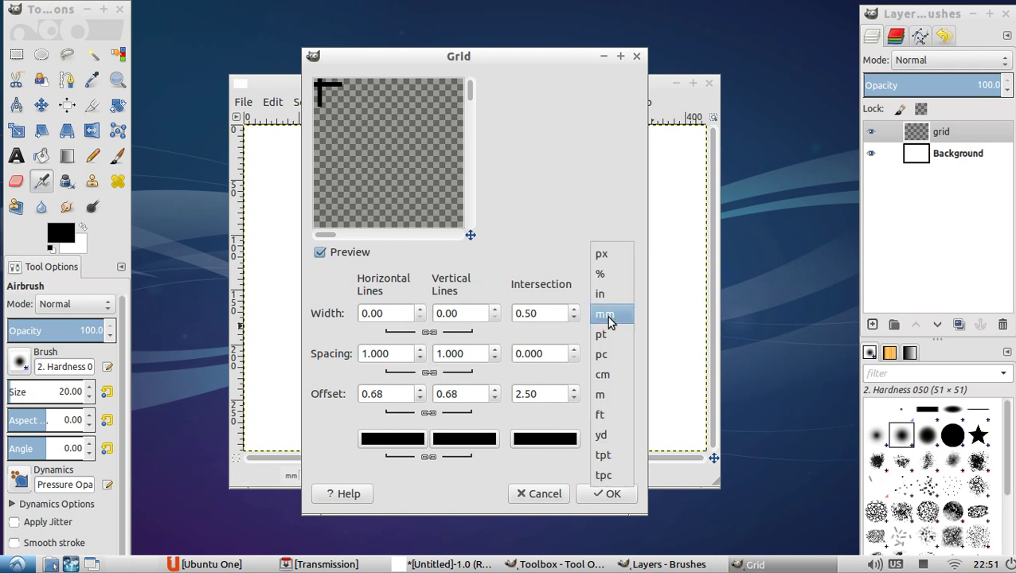
left_click(604, 255)
left_click(605, 395)
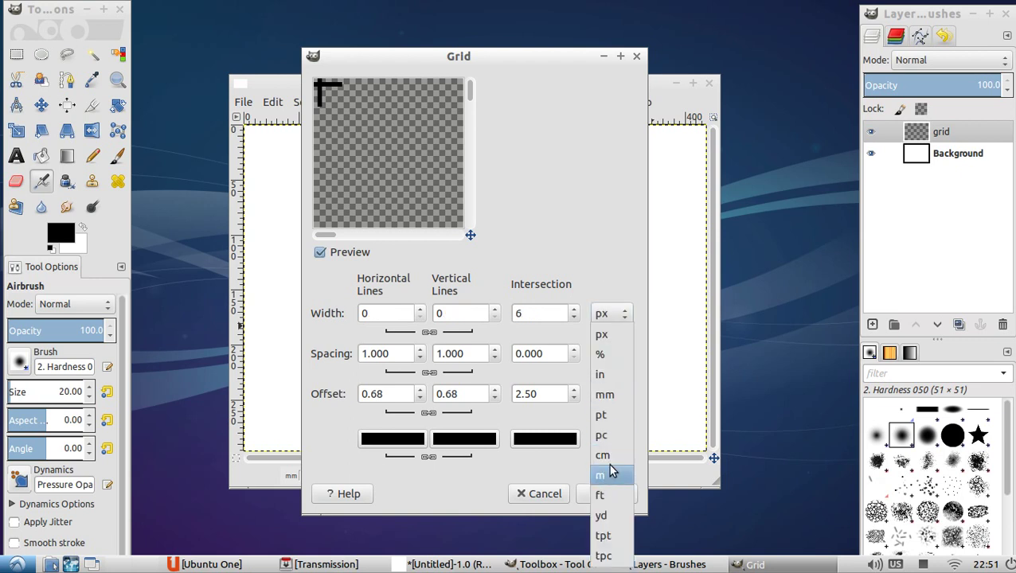
left_click(612, 340)
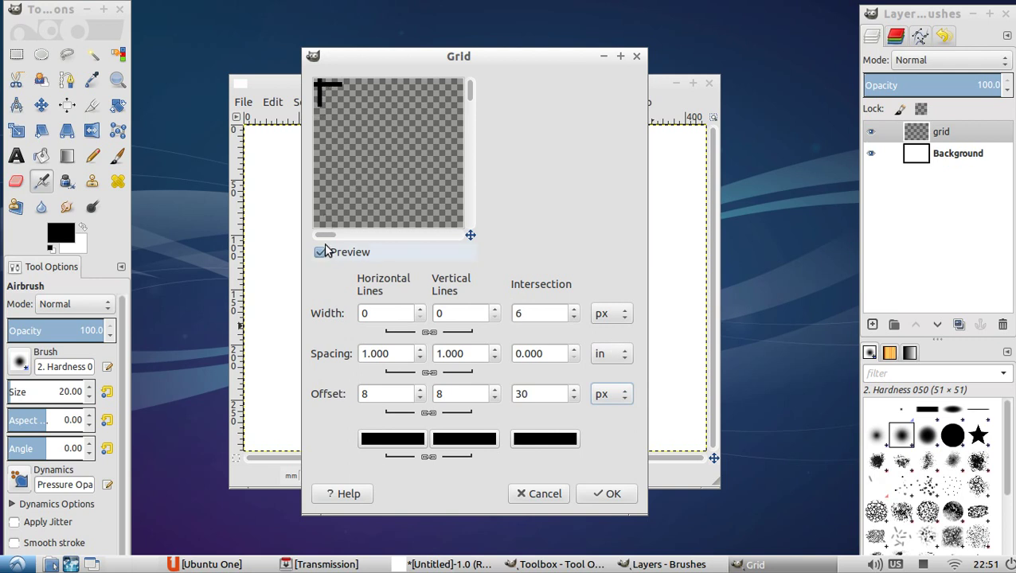
mouse_move(329, 236)
left_mouse_down()
mouse_move(491, 237)
mouse_move(333, 223)
left_mouse_up()
left_click(454, 394)
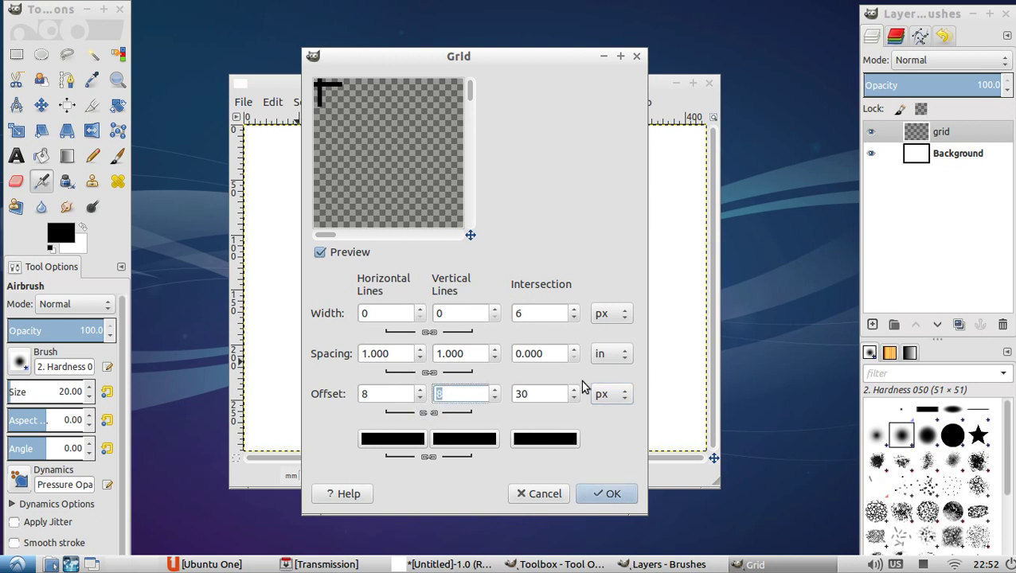
Switch the offsets back to millimetres and set the vertical offset to 7.5 mm.
left_click(609, 393)
left_click(603, 467)
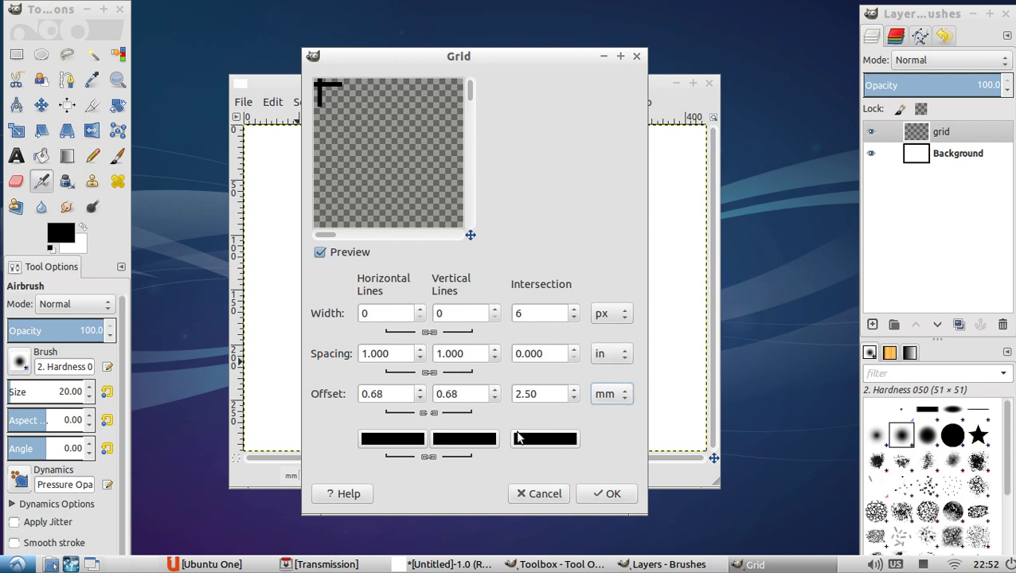
double_click(469, 390)
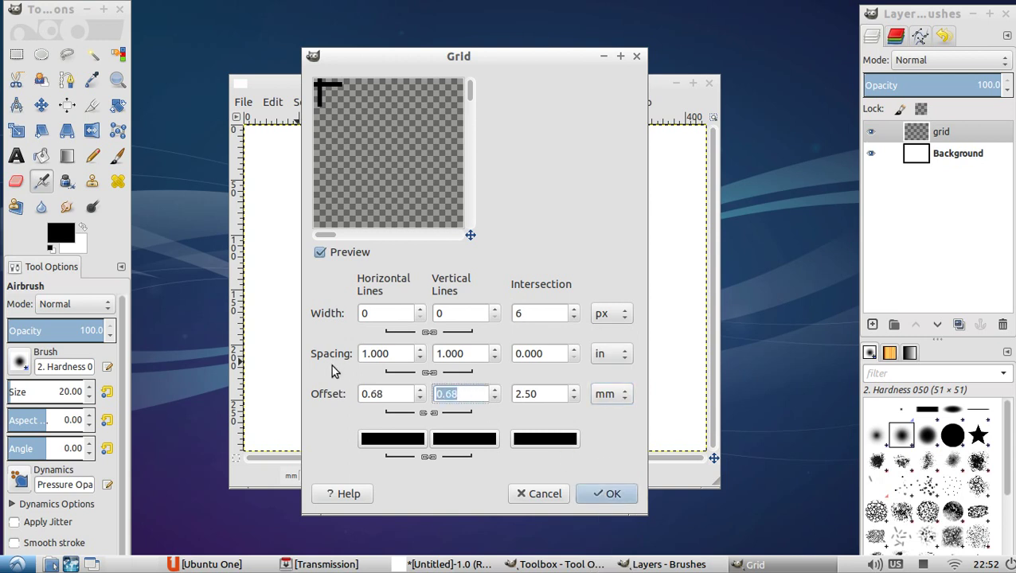
type("7")
type("10")
key("Tab")
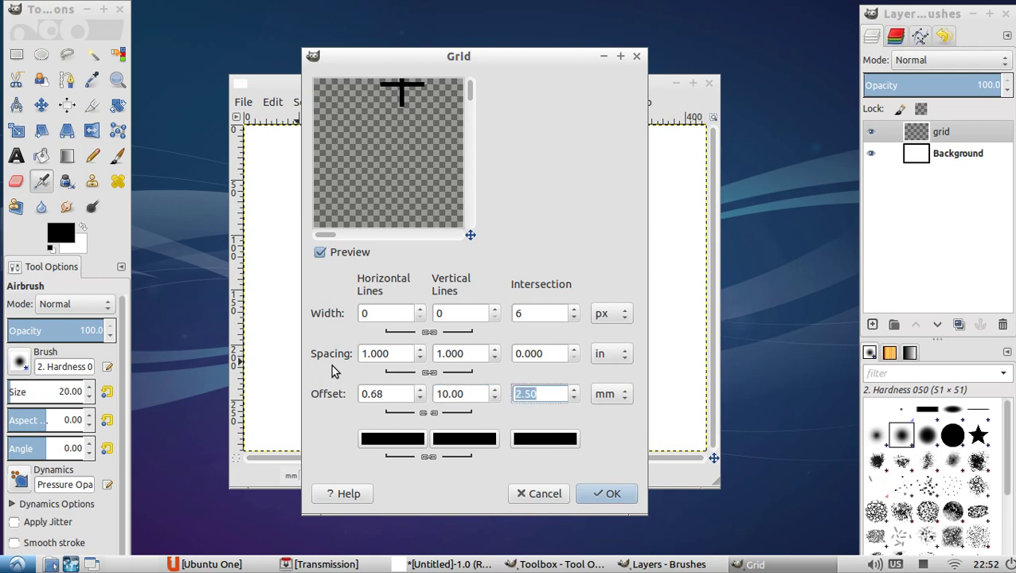
left_click_drag(327, 239, 176, 229)
double_click(470, 389)
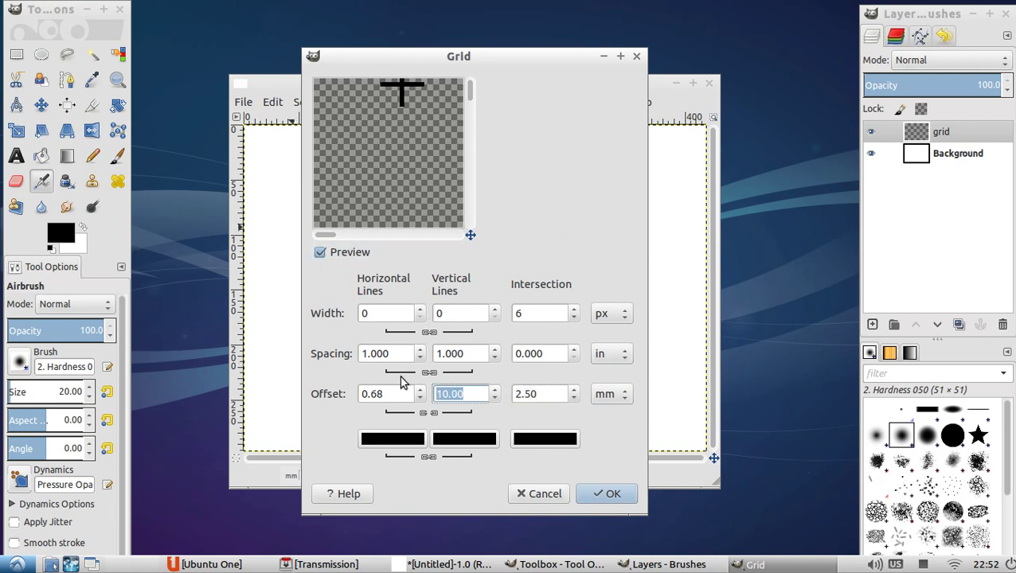
type("7.5")
key("Tab")
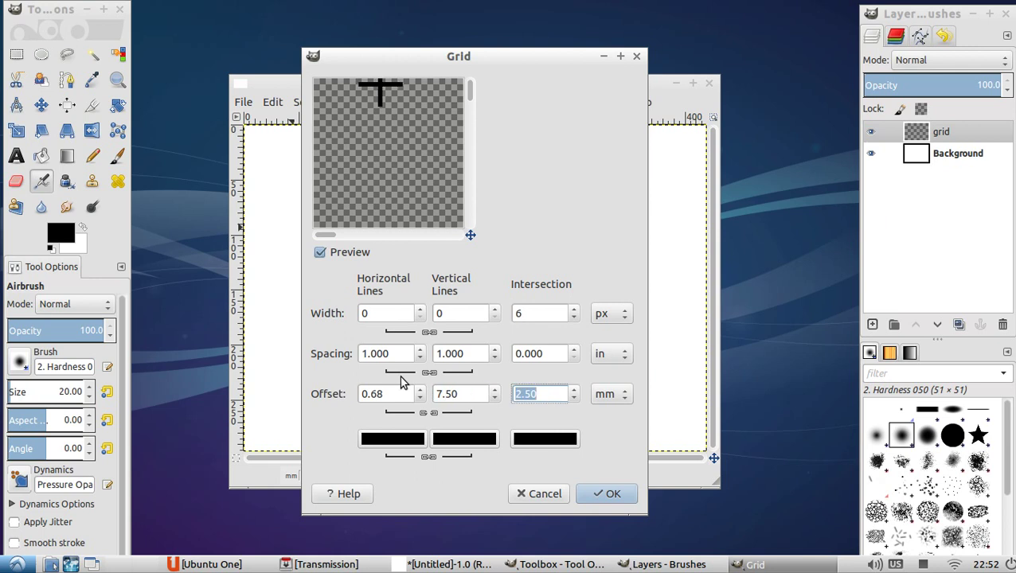
Set the horizontal offset to 10 mm.
left_click_drag(324, 235, 166, 261)
triple_click(388, 393)
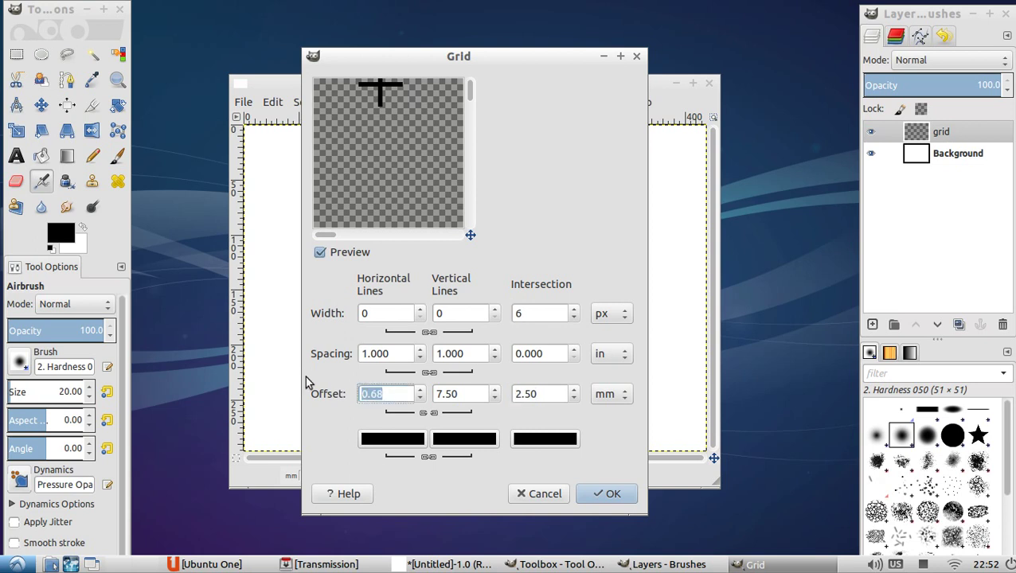
type("5")
key("Tab")
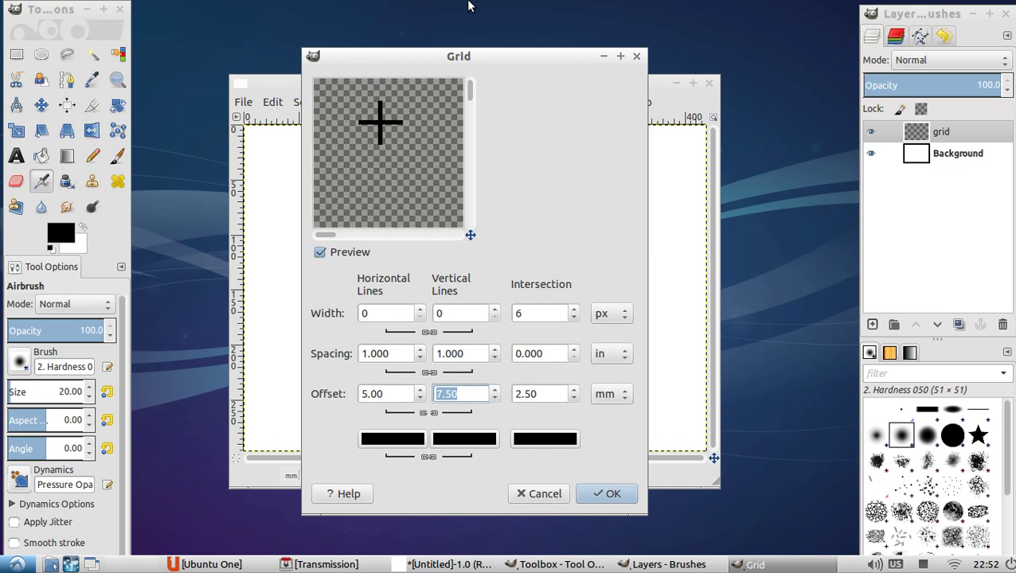
triple_click(388, 393)
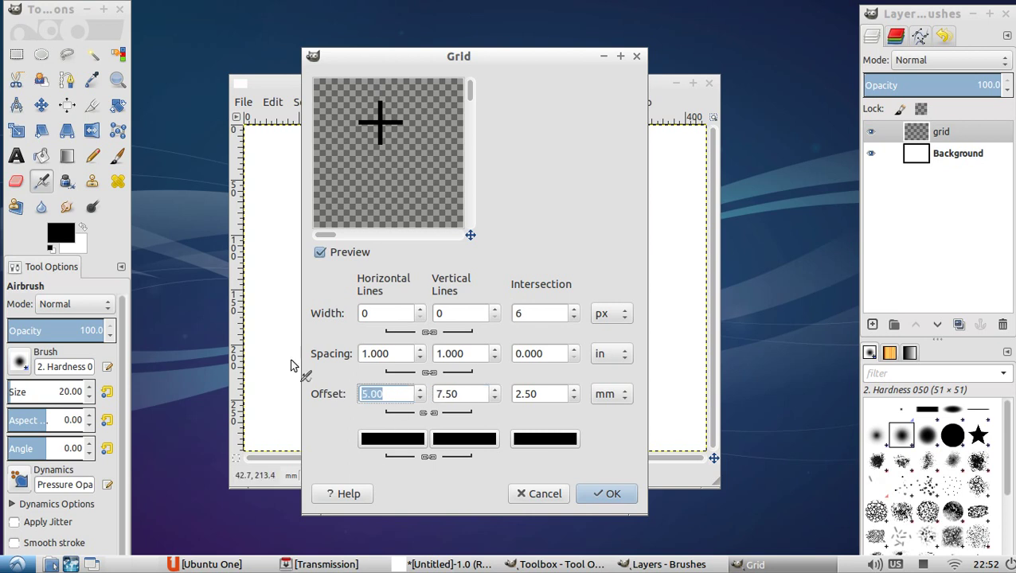
type("10")
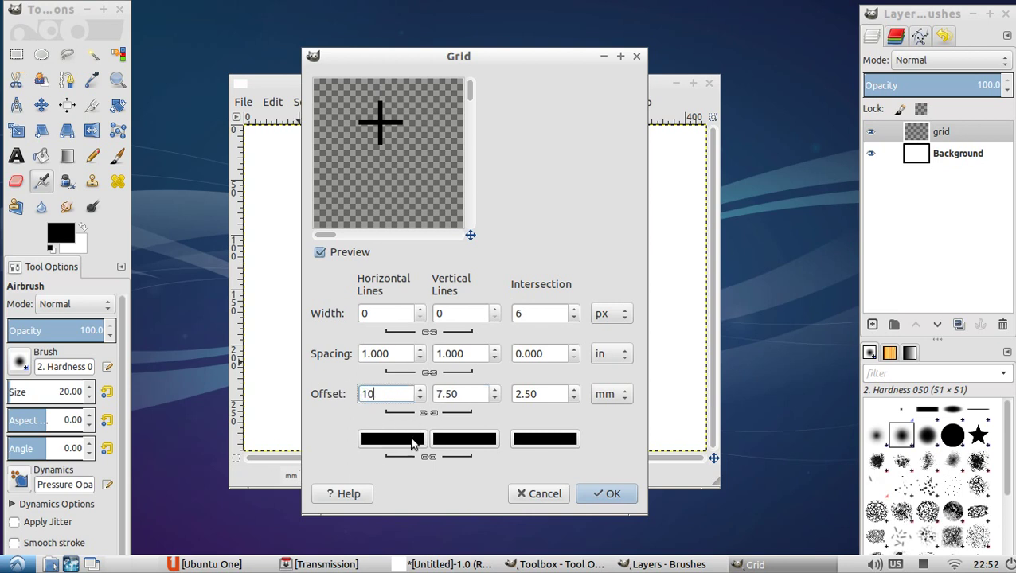
key("Tab")
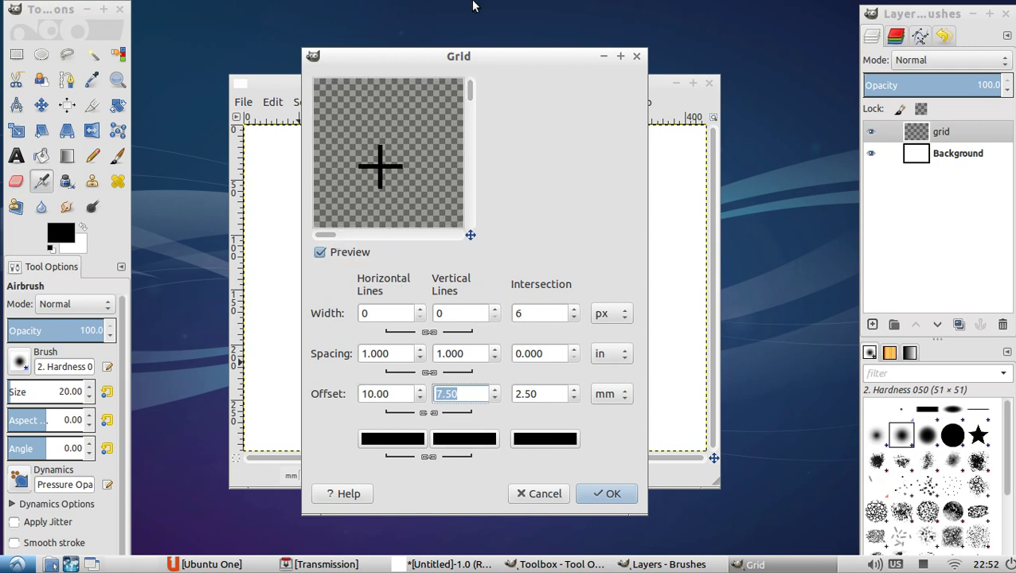
Convert the offsets to pixels and render the black crosses onto the grid layer.
left_click(615, 396)
left_click(615, 342)
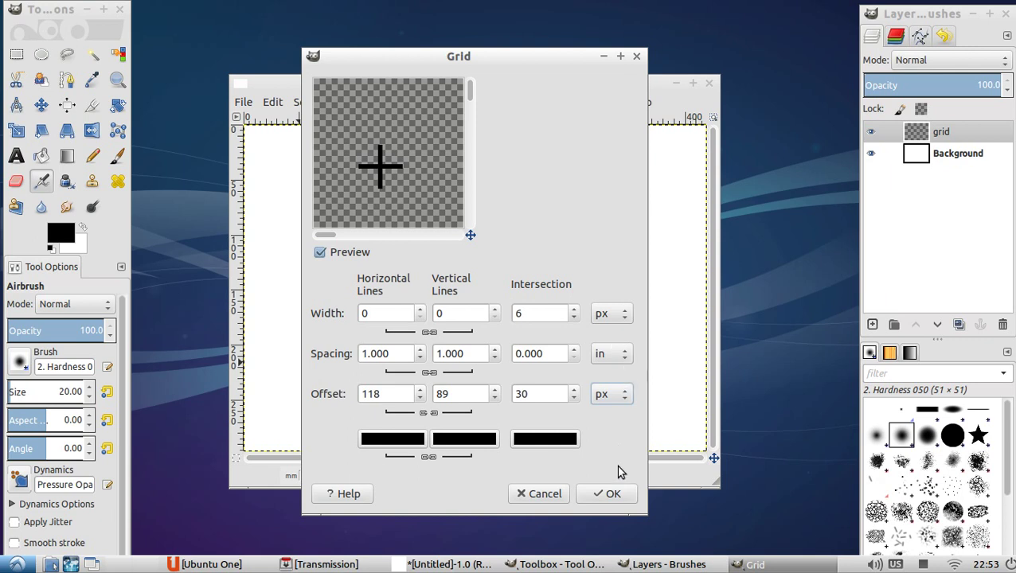
left_click(612, 496)
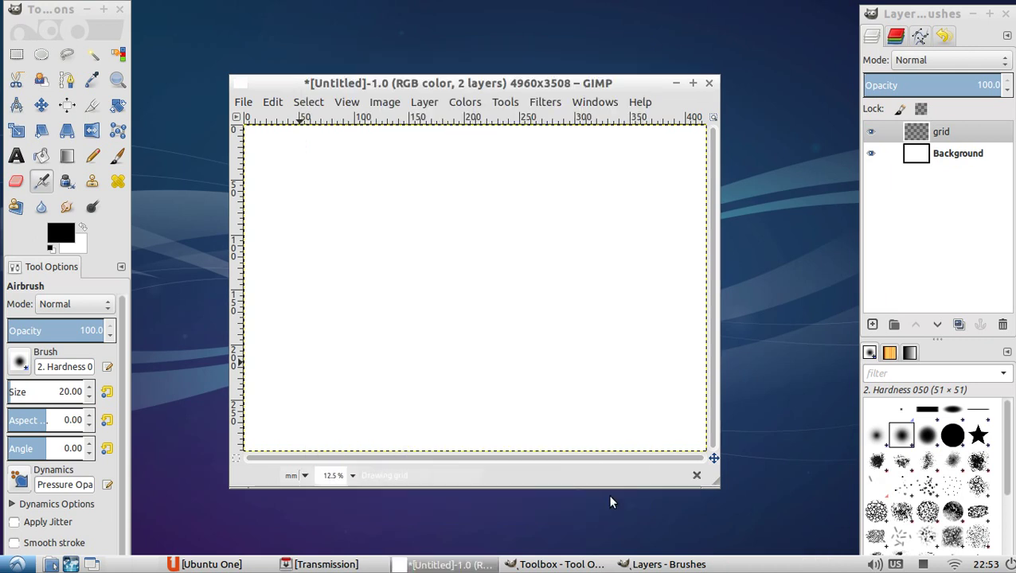
Add a new transparent layer named 'grid2'.
left_click(873, 324)
left_click(512, 211)
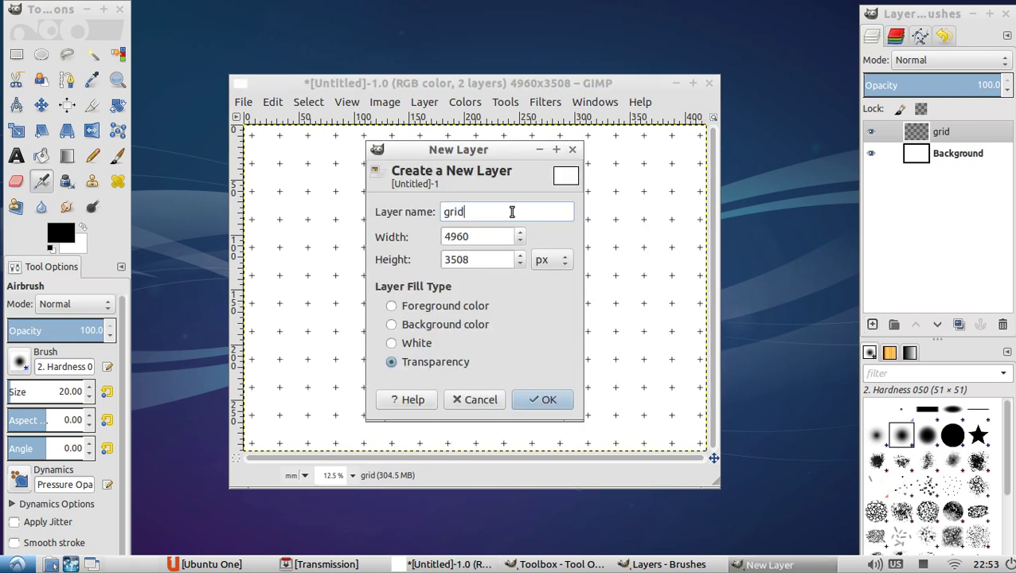
type("2")
left_click(544, 401)
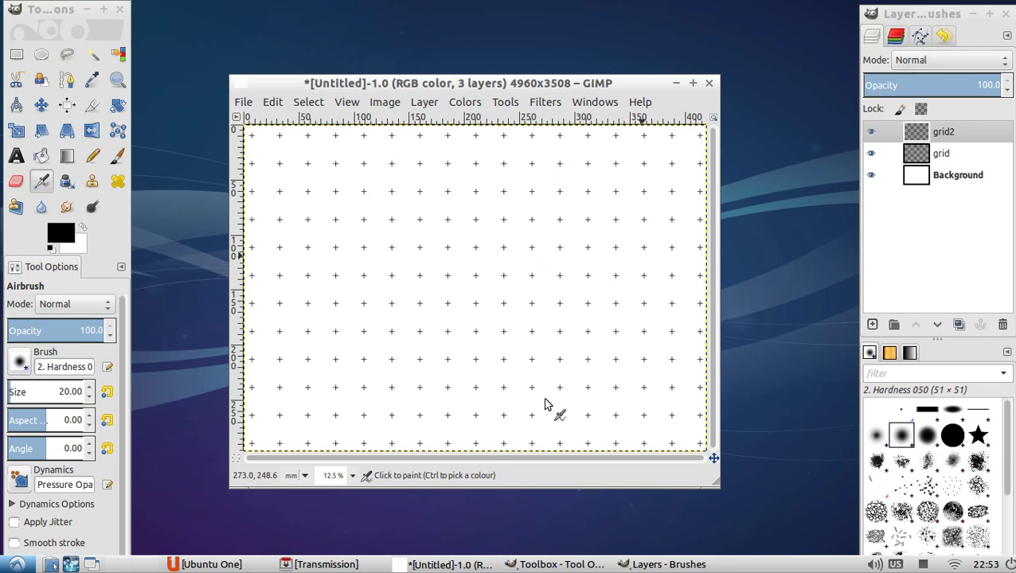
Bring up the Render > Pattern > Grid filter dialog again.
left_click(510, 107)
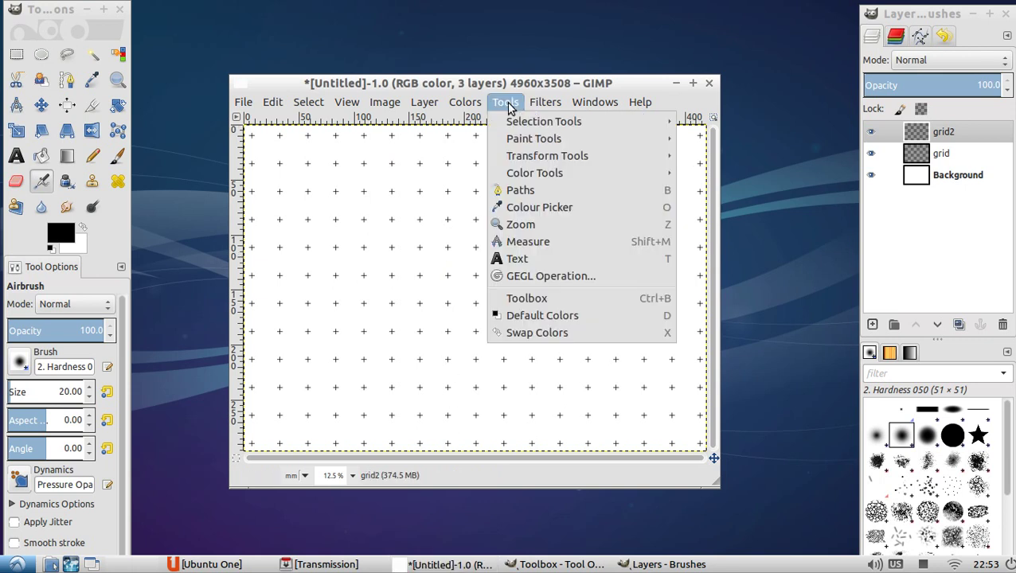
mouse_move(558, 155)
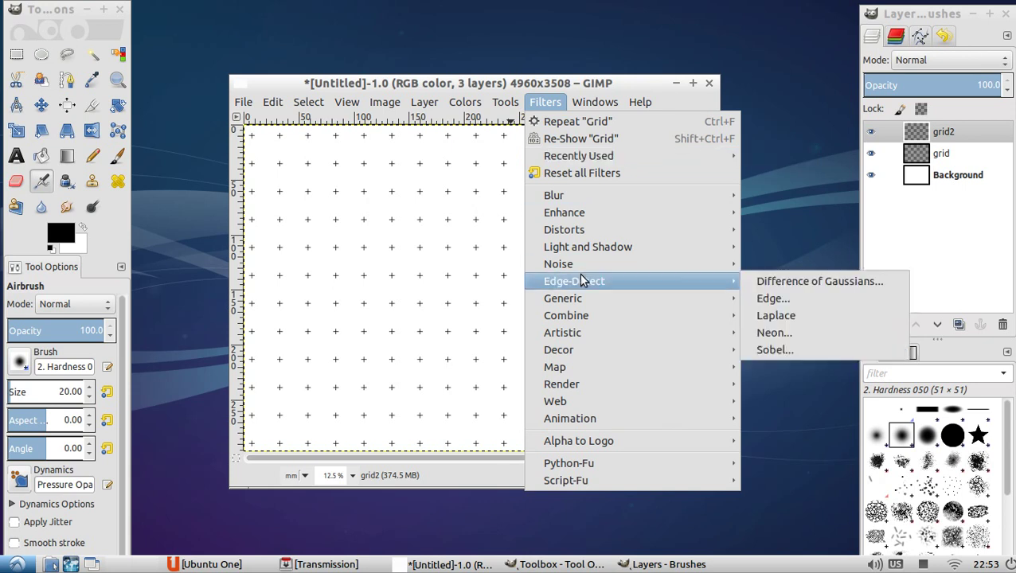
mouse_move(589, 386)
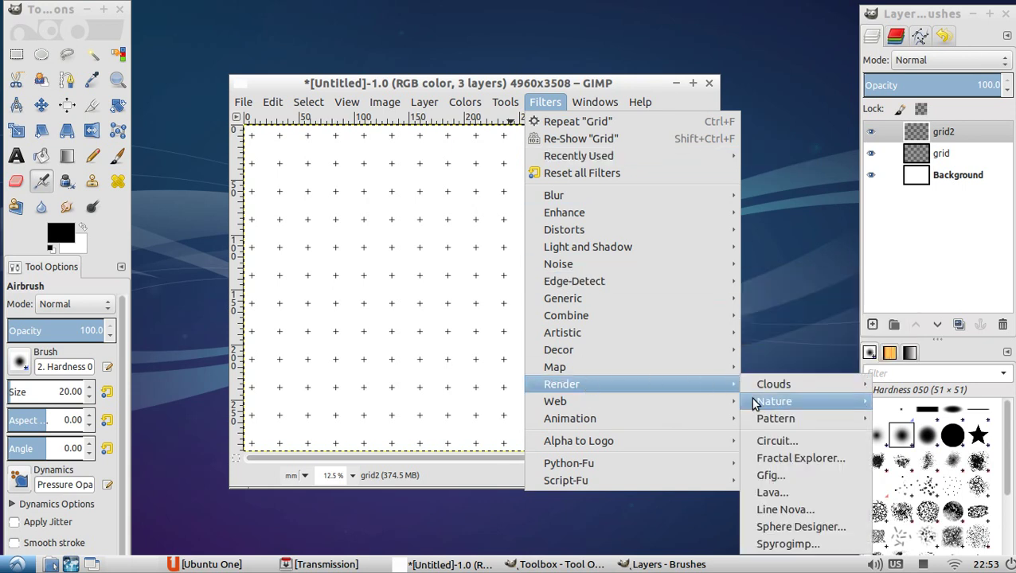
mouse_move(760, 420)
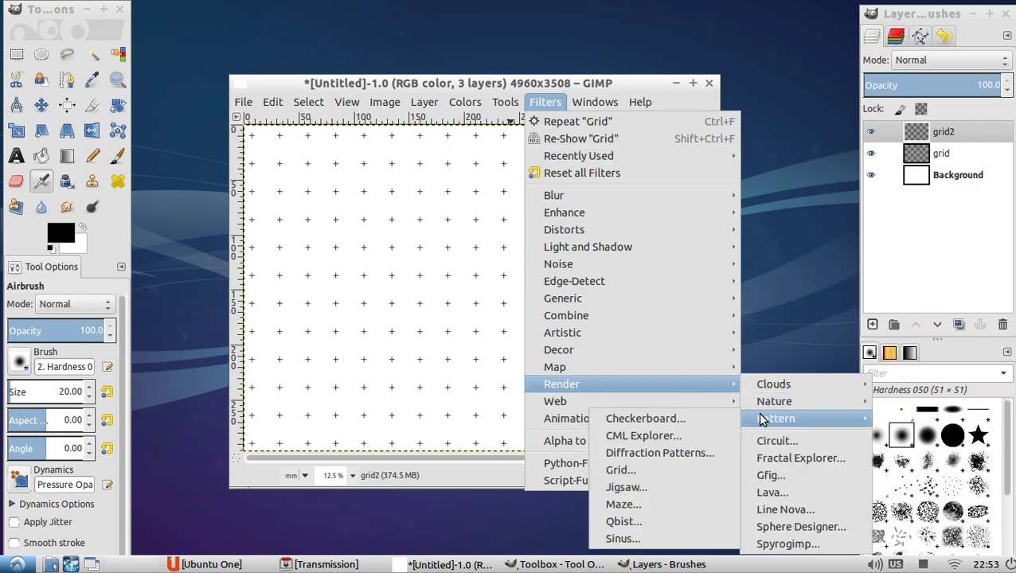
left_click(661, 470)
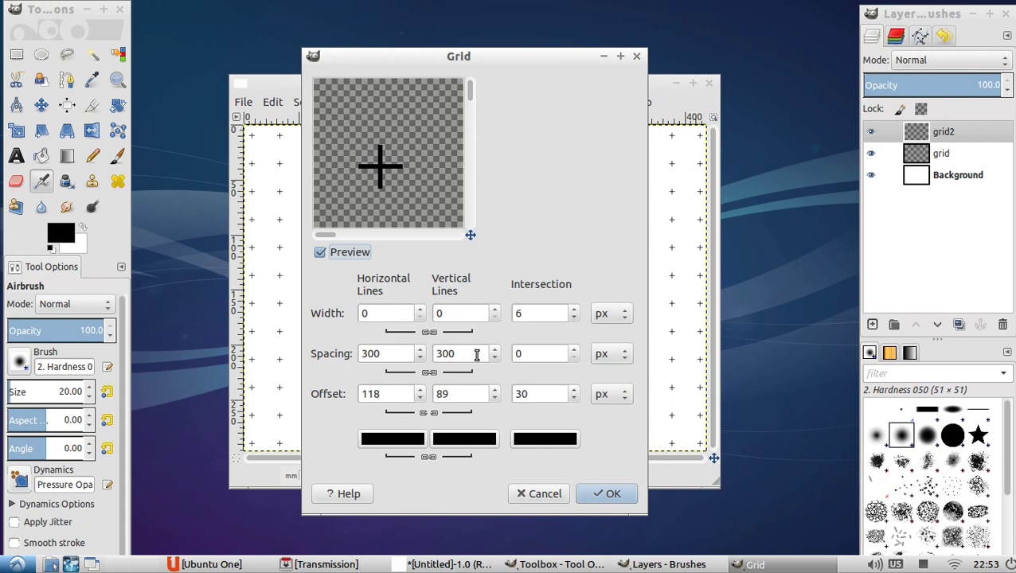
Set the grid offsets to 112 px horizontal and 83 px vertical.
left_click_drag(393, 400, 371, 396)
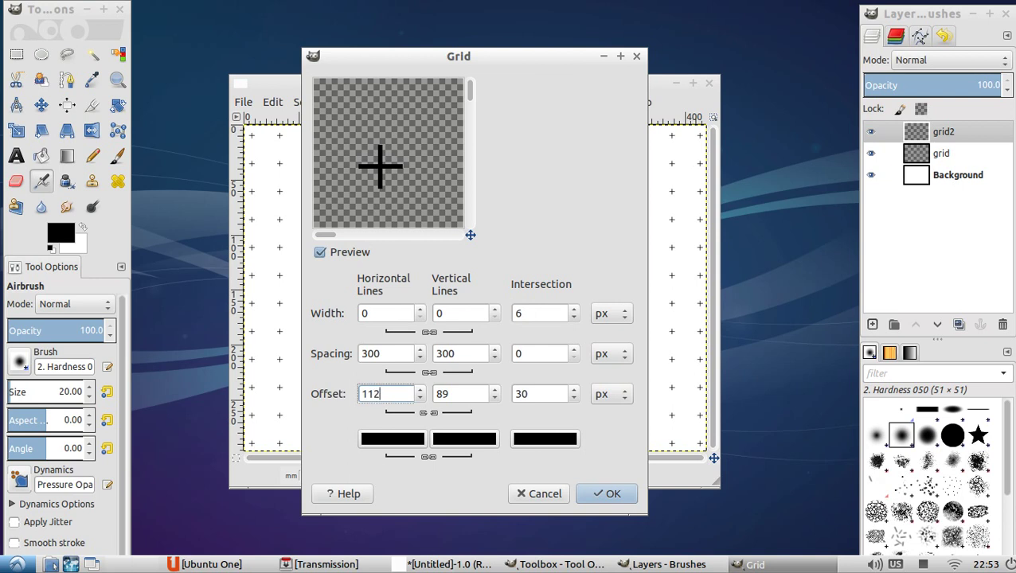
key("Tab")
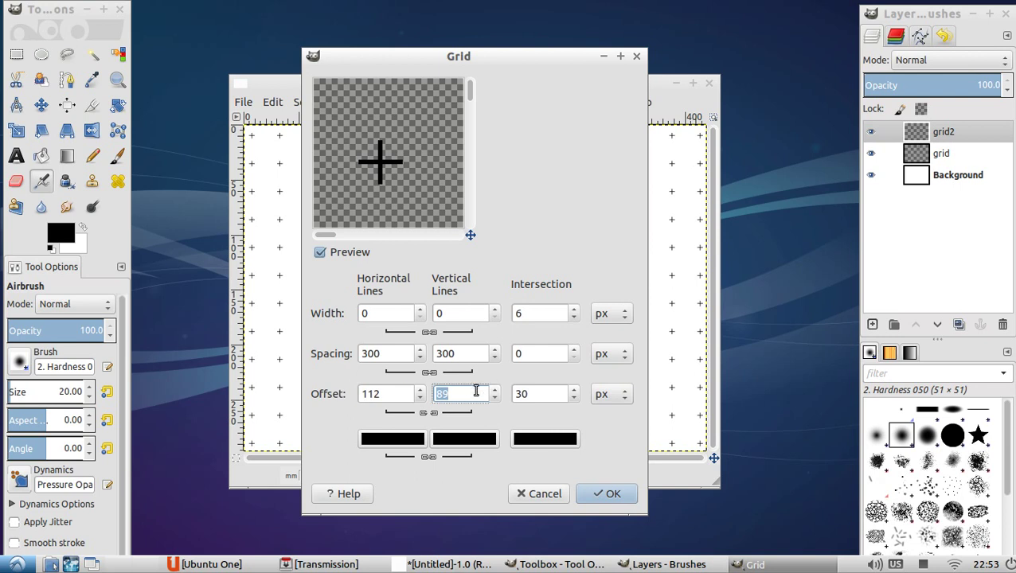
left_click(446, 394)
key("Tab")
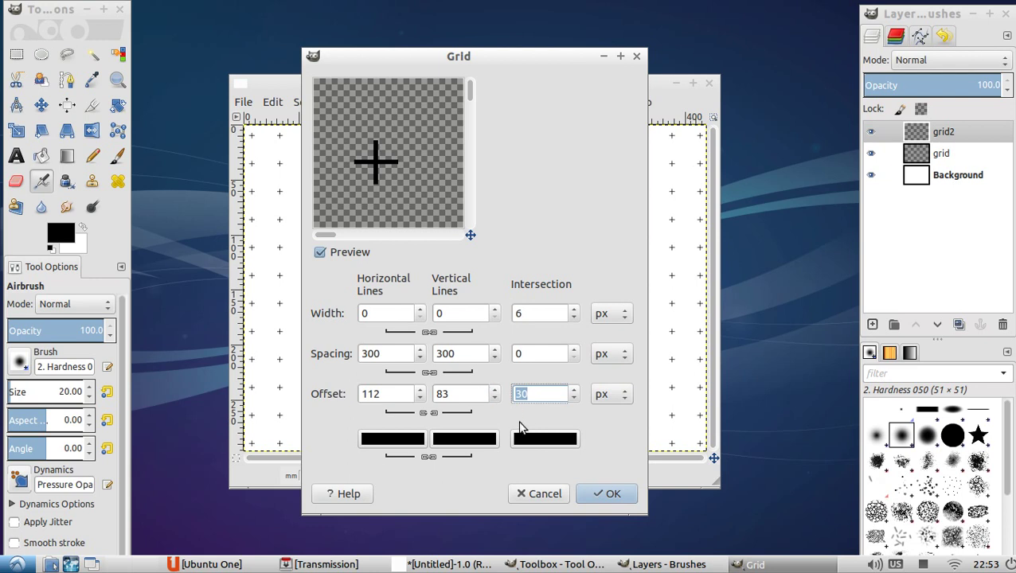
Change the intersection cross colour to white (ffffff).
left_click(543, 442)
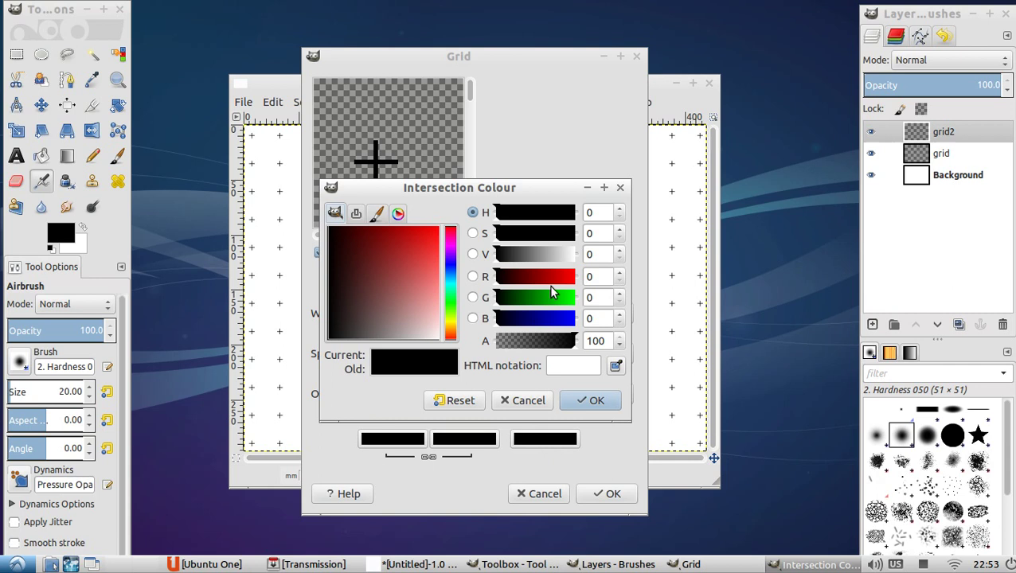
left_click(420, 323)
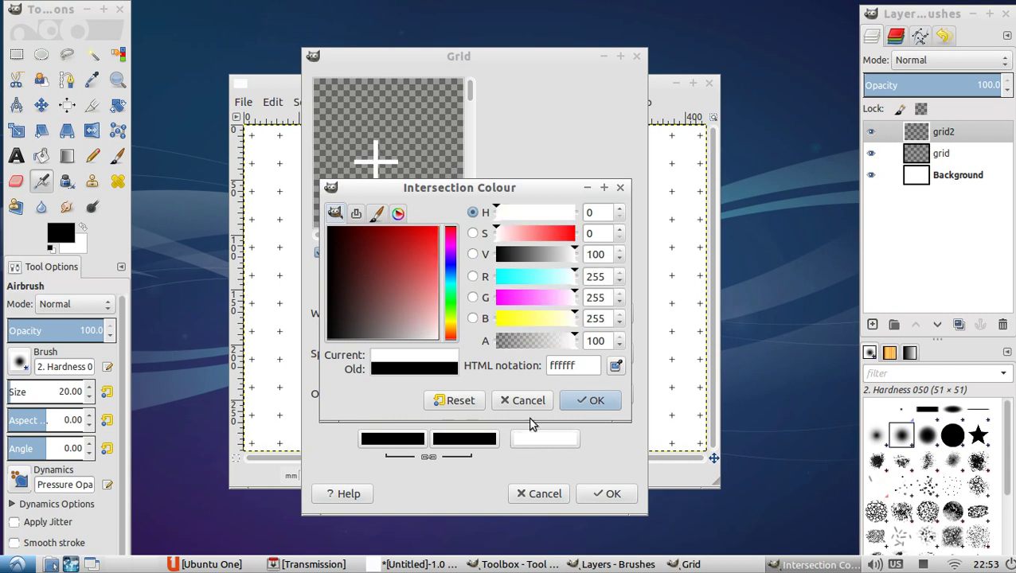
left_click(590, 401)
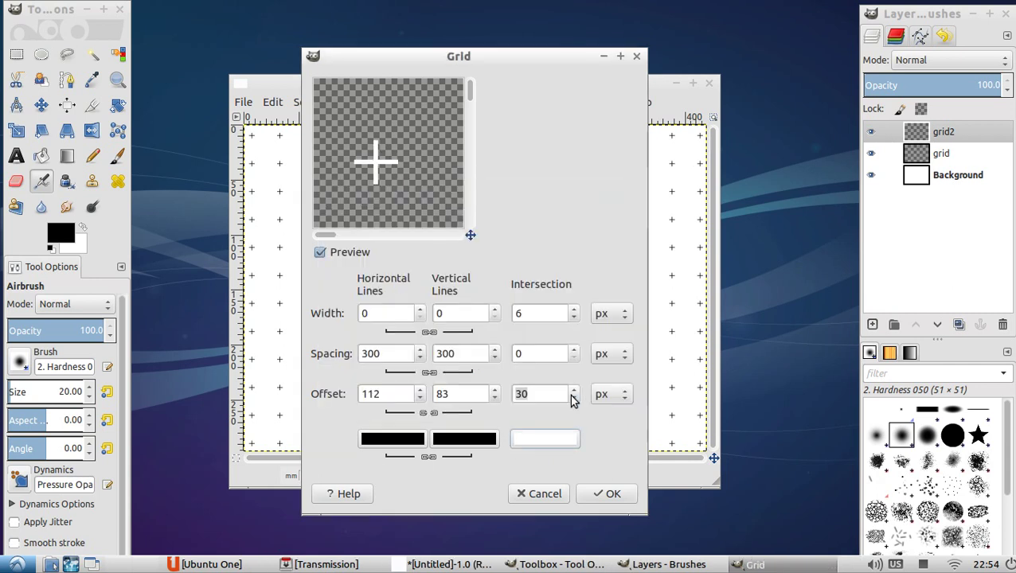
Render the white crosses onto grid2, hide the Background layer, and zoom to 50%.
left_click(608, 495)
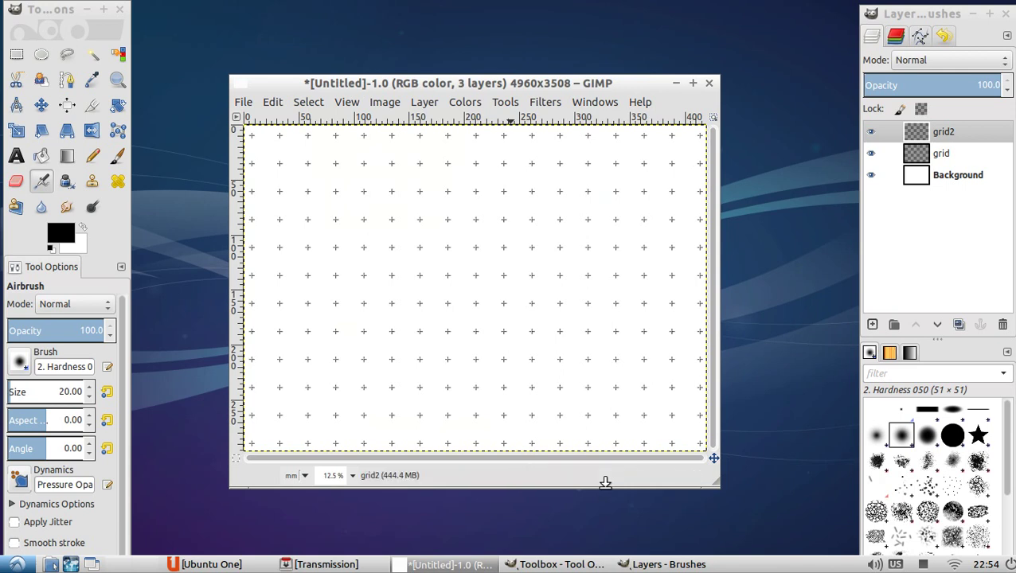
left_click(870, 175)
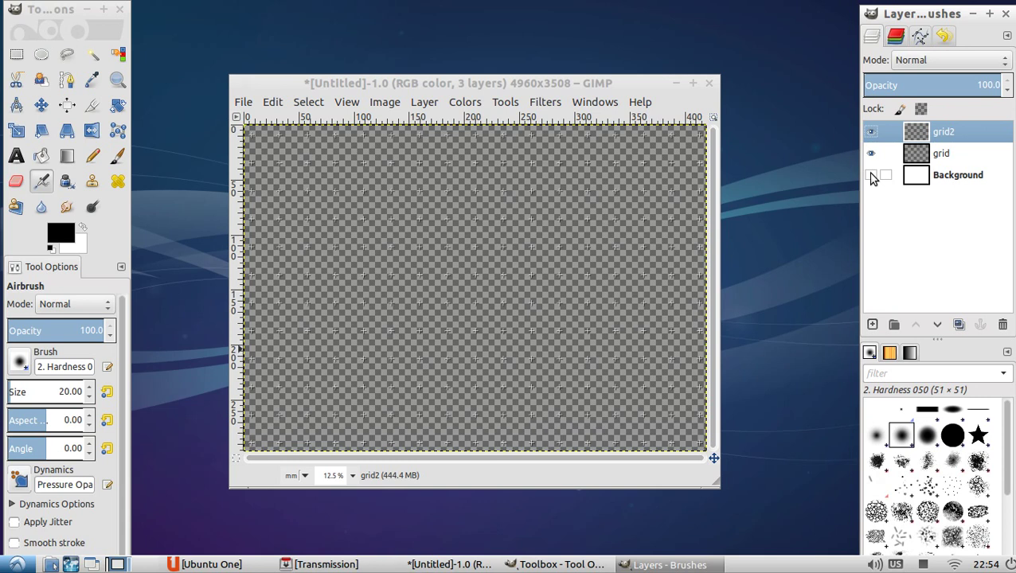
left_click(351, 476)
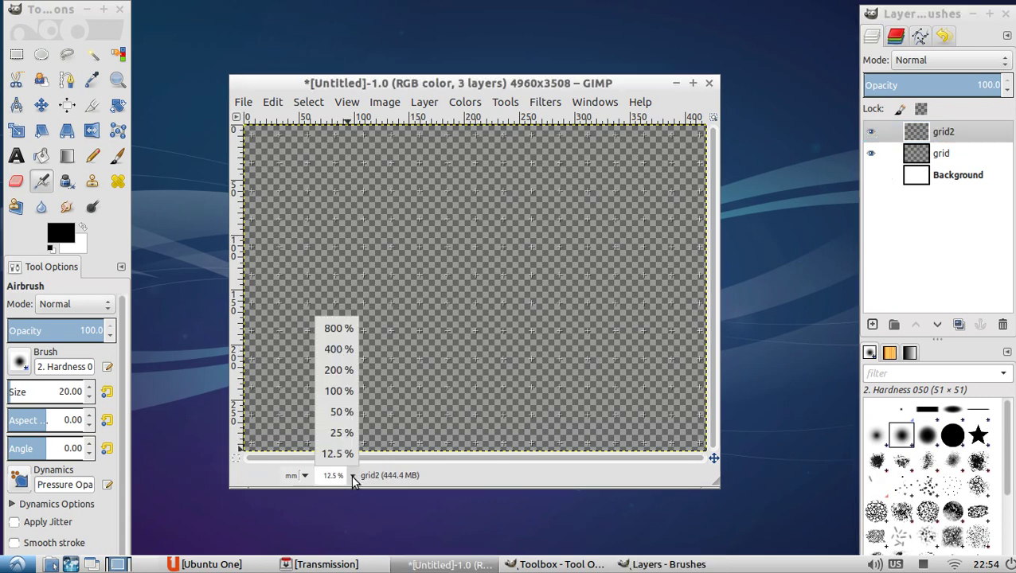
left_click(343, 412)
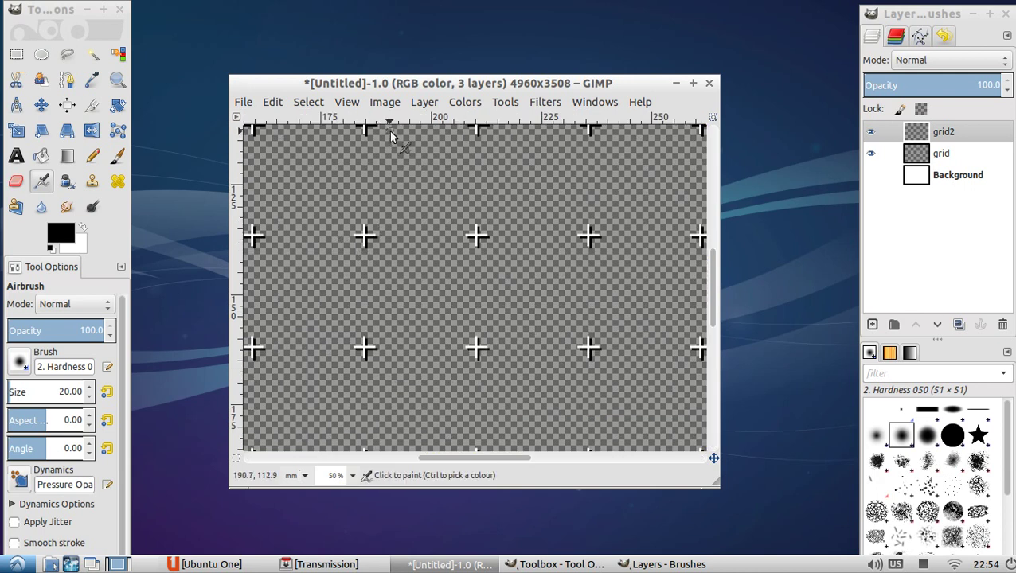
left_click(385, 103)
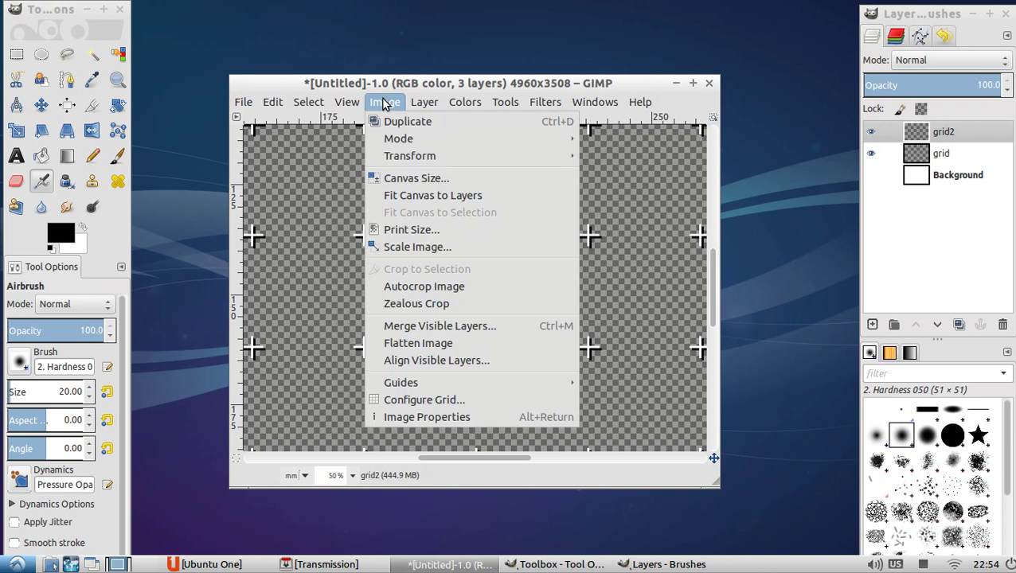
mouse_move(350, 103)
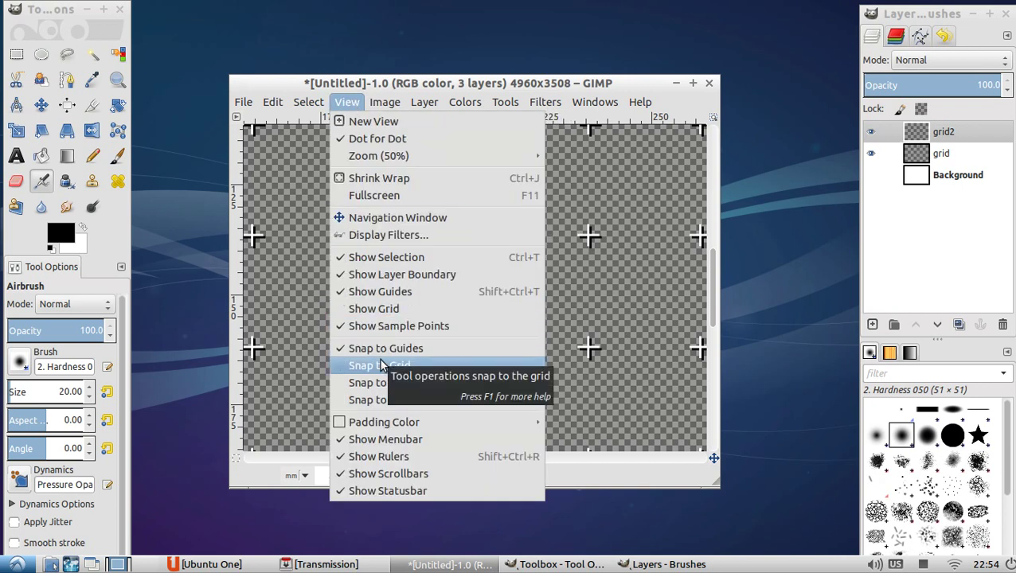
Set the image grid spacing to 1 inch in Configure Grid.
mouse_move(388, 102)
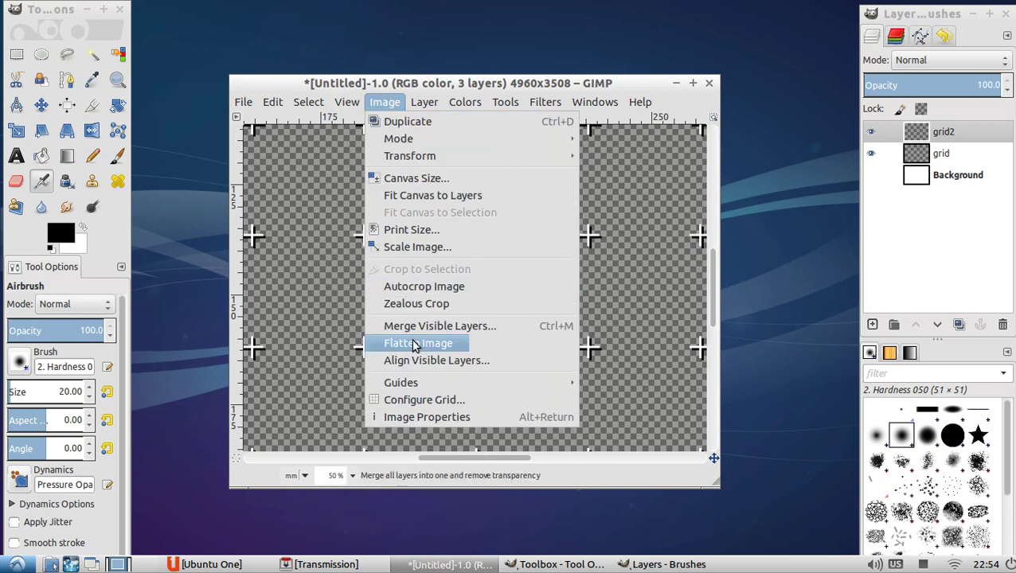
left_click(418, 400)
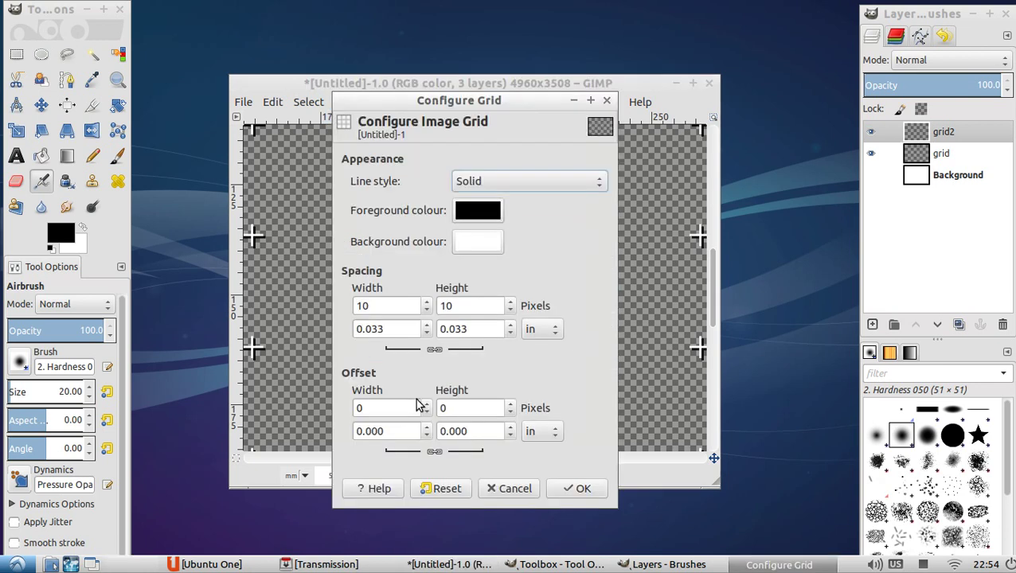
double_click(400, 331)
type("1")
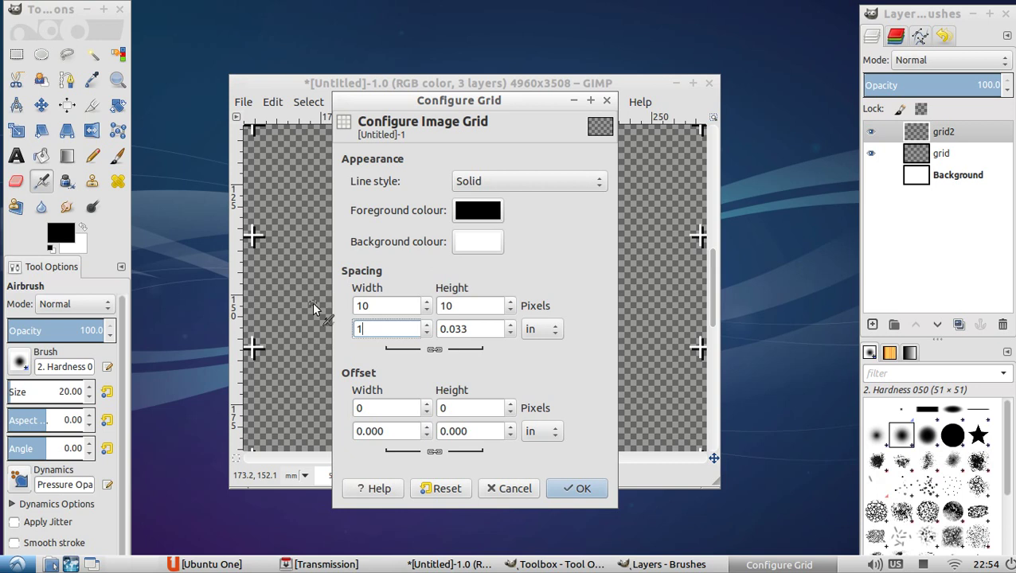
key("Tab")
key("Tab")
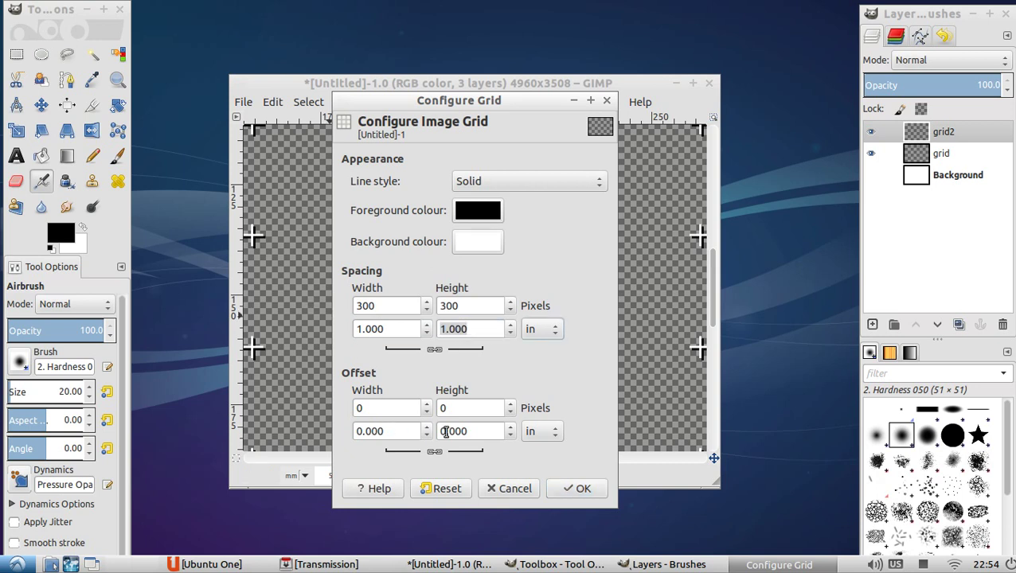
Unlink the grid offsets, enter 118, and switch the offset unit to millimetres.
left_click(476, 435)
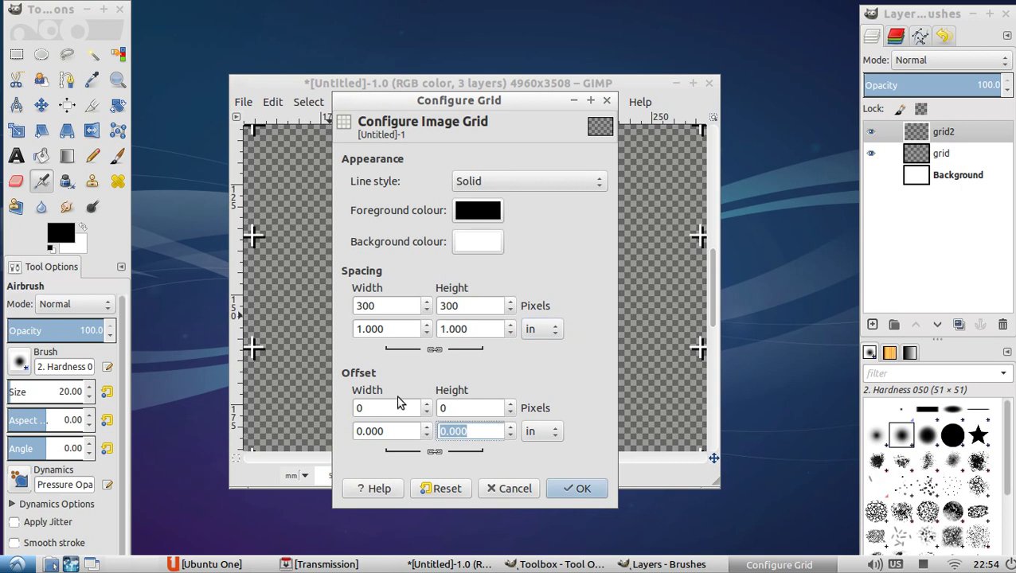
left_click(437, 452)
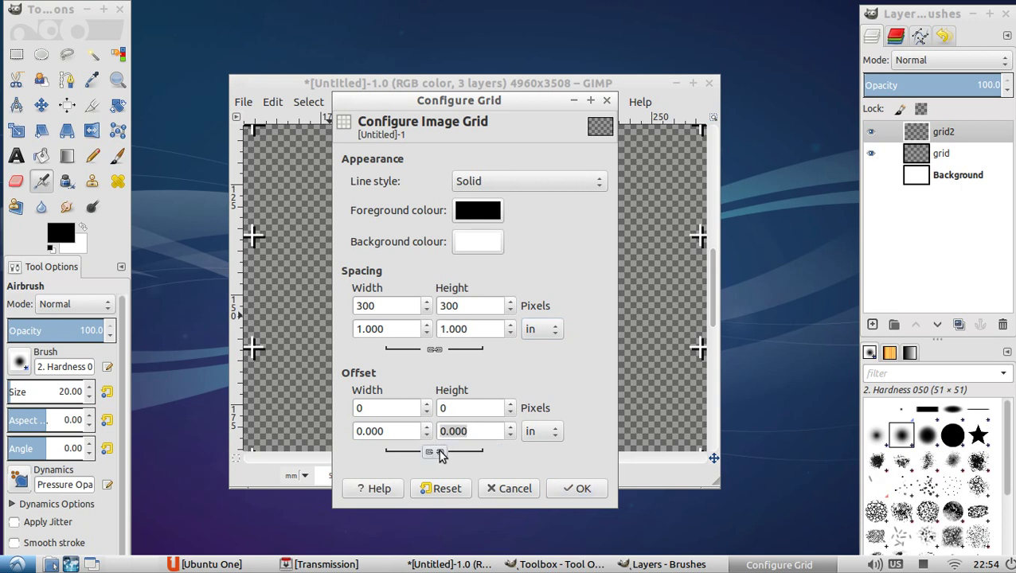
left_click(481, 433)
type("1")
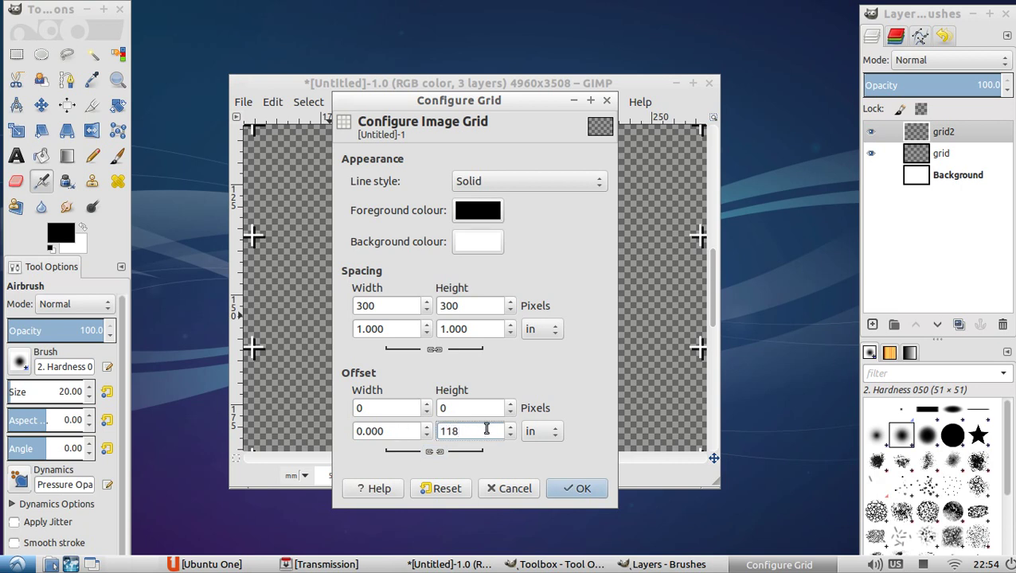
type("18")
left_click(529, 432)
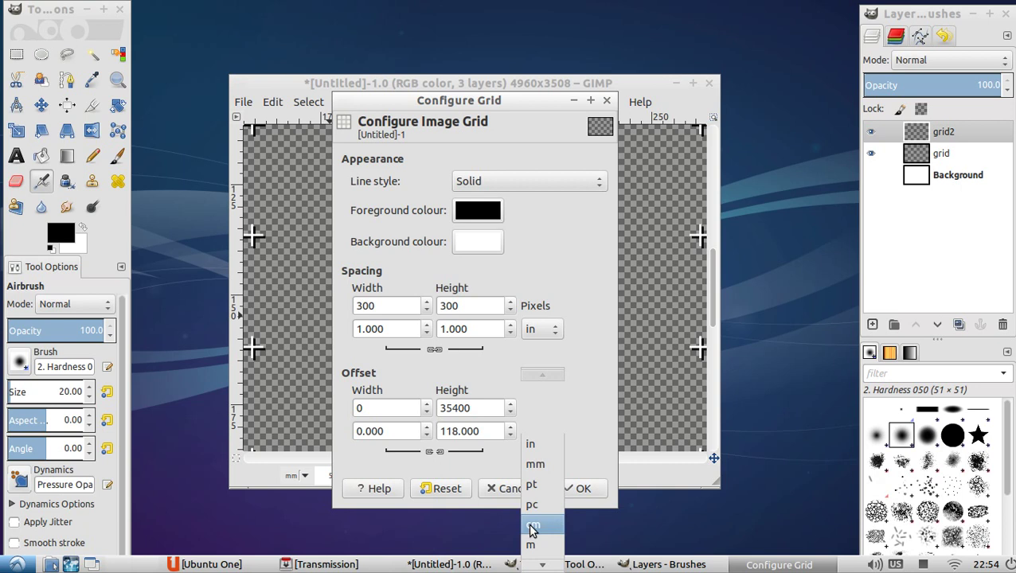
scroll(535, 477, "down", 2)
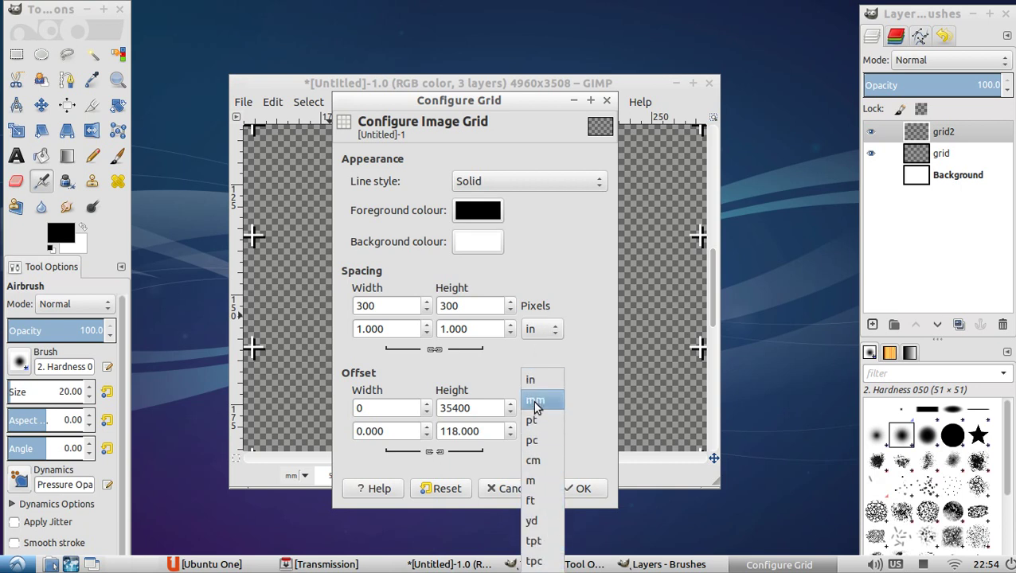
left_click(541, 443)
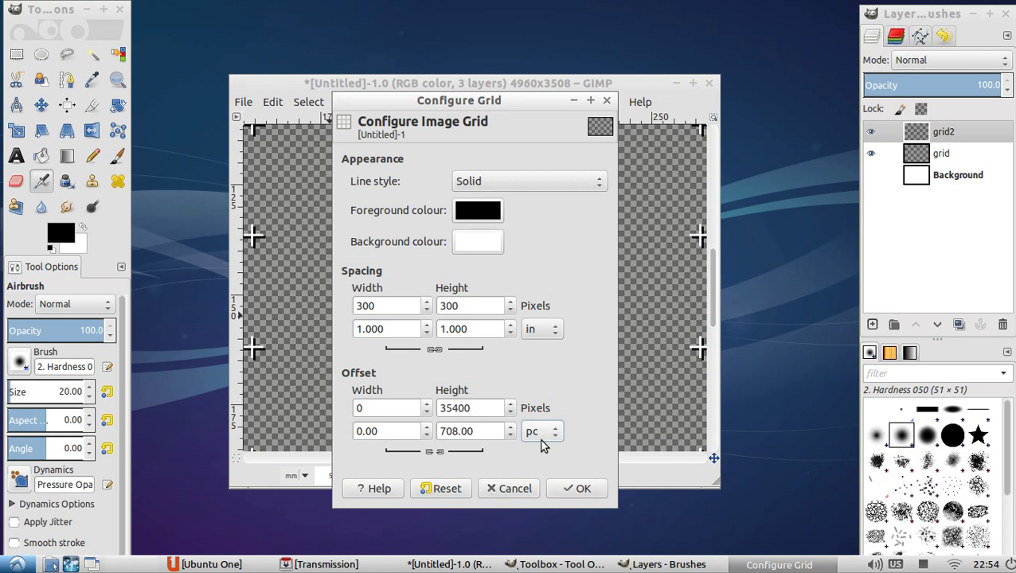
left_click(542, 444)
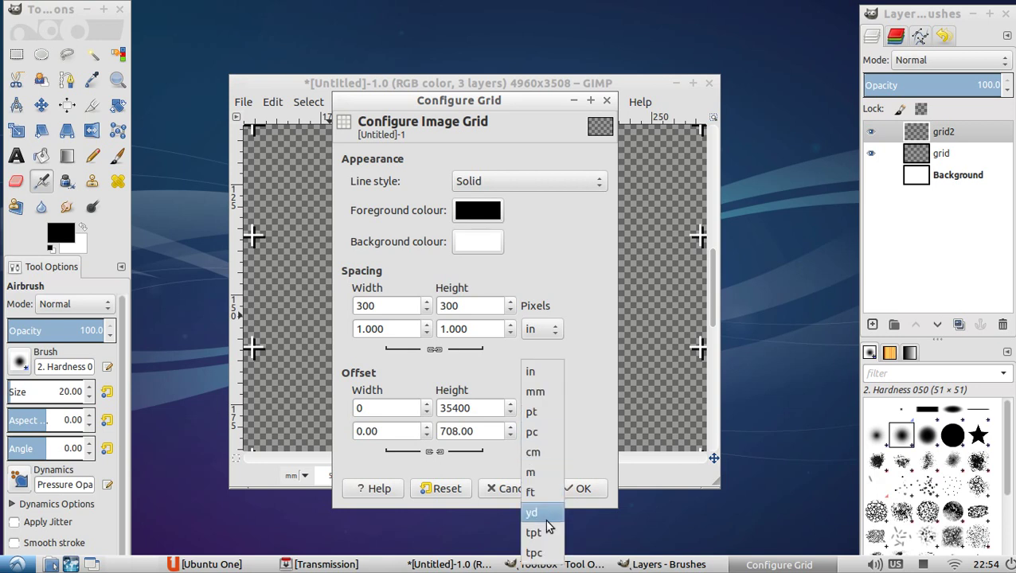
left_click(541, 394)
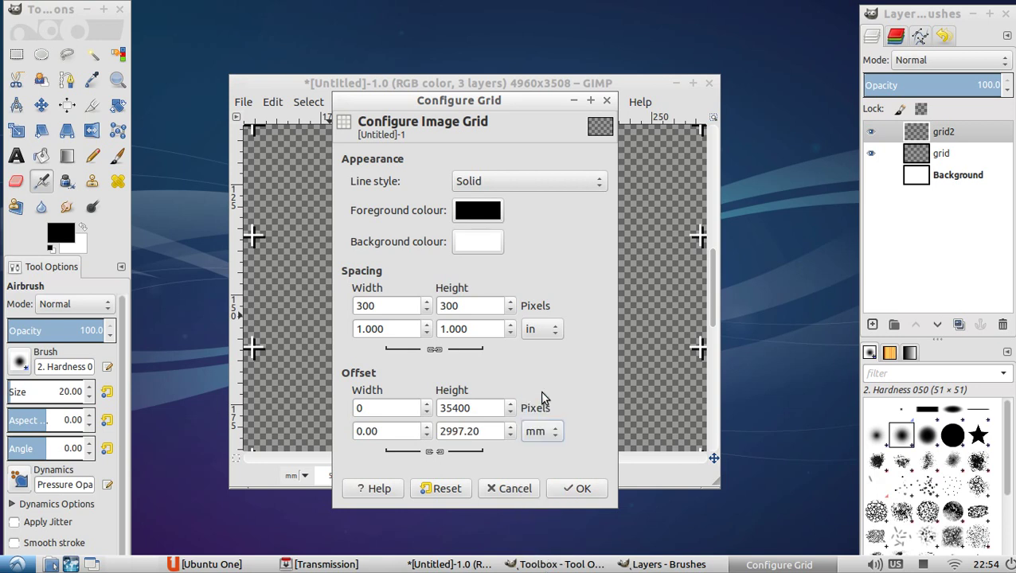
Set the vertical grid offset to 10 mm and apply the grid settings.
left_click(495, 431)
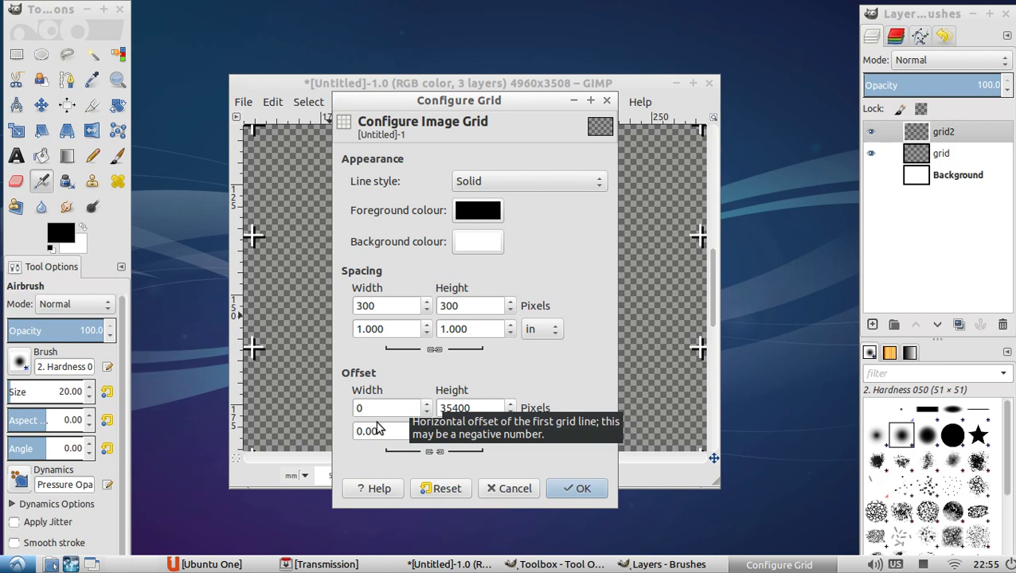
type("10")
key("shift+Tab")
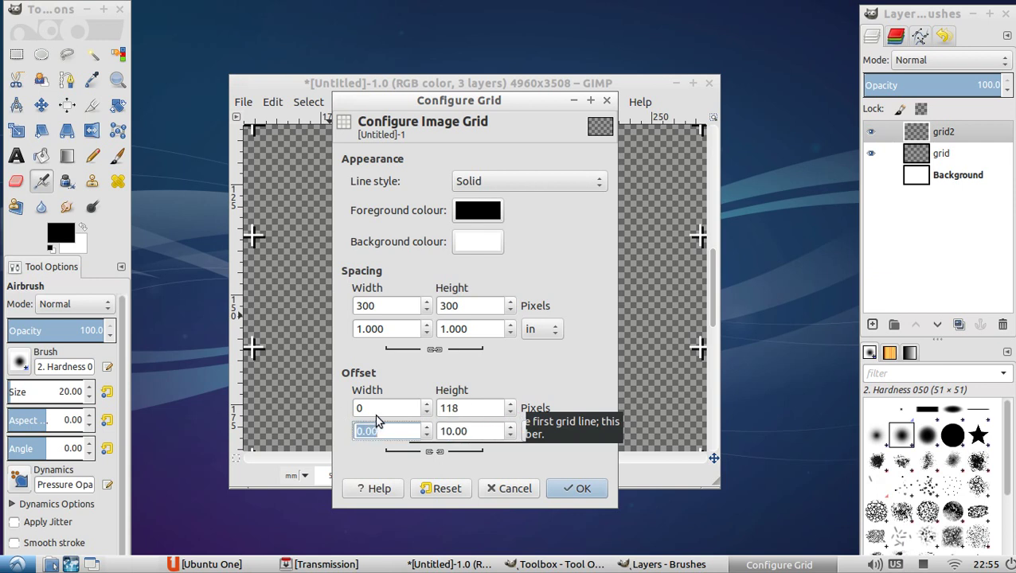
left_click(376, 405)
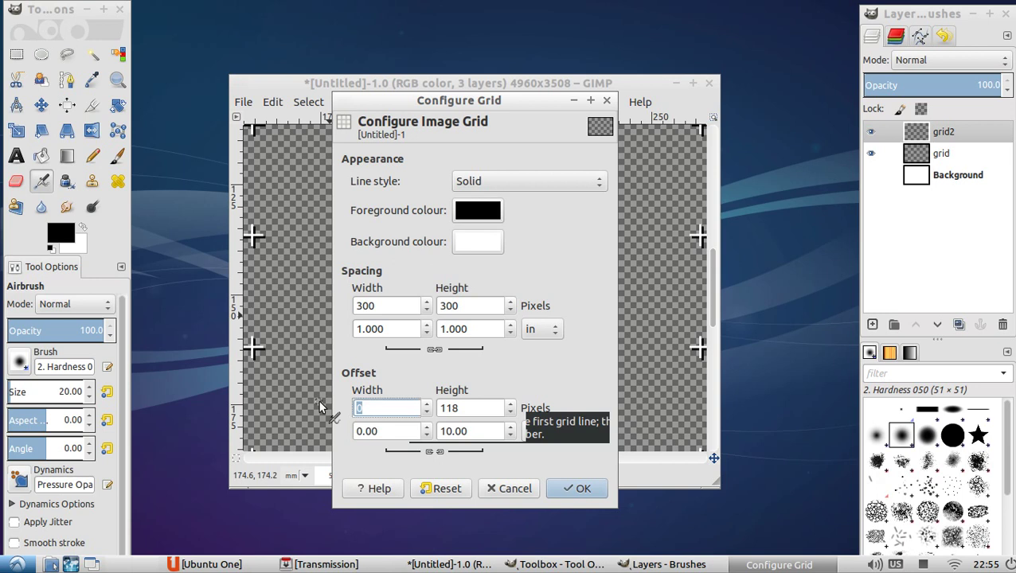
left_click(563, 489)
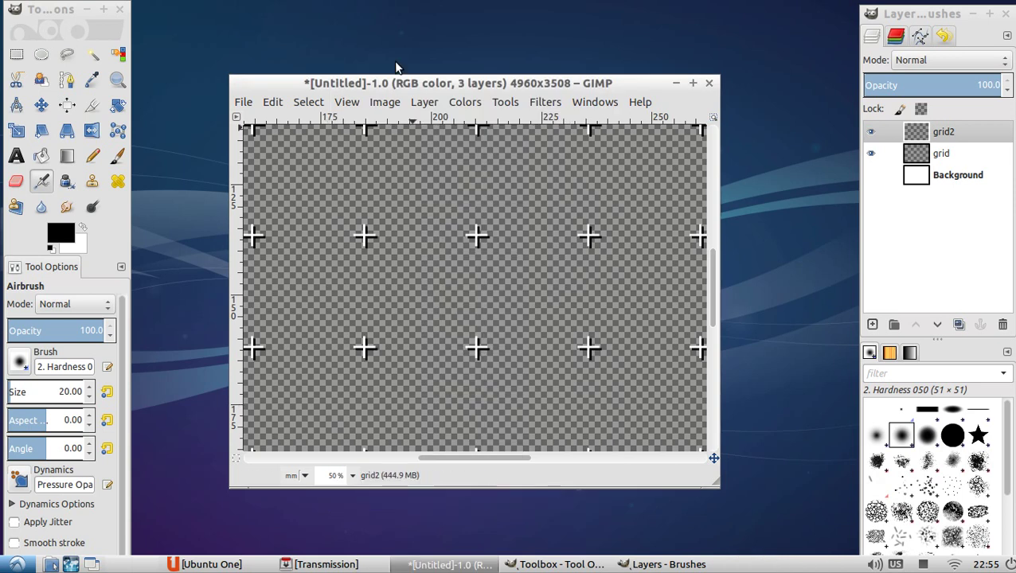
Turn on View > Snap to Grid for the Rectangle Select tool.
left_click(16, 54)
left_click_drag(437, 231, 606, 267)
left_click(344, 102)
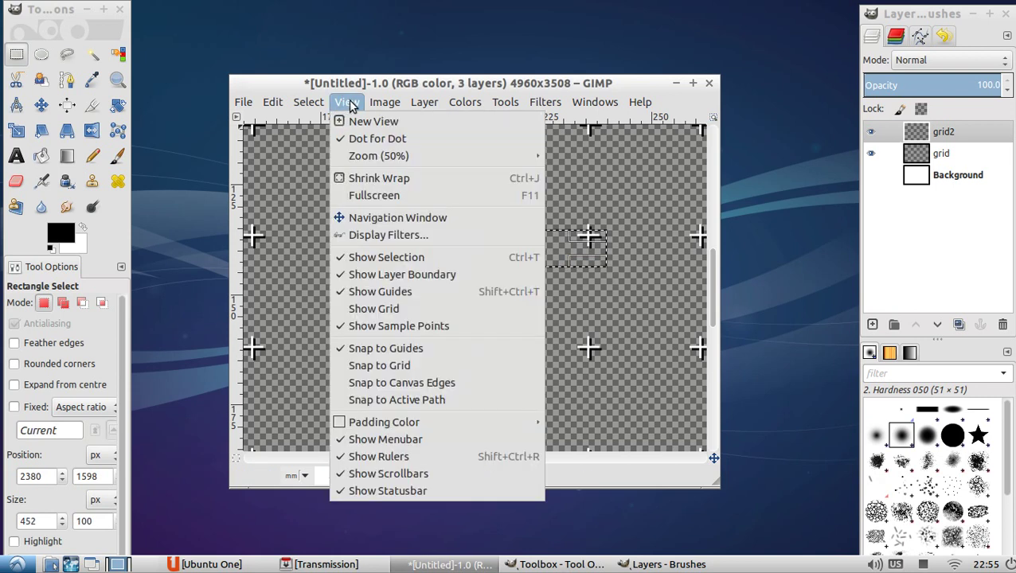
left_click(379, 365)
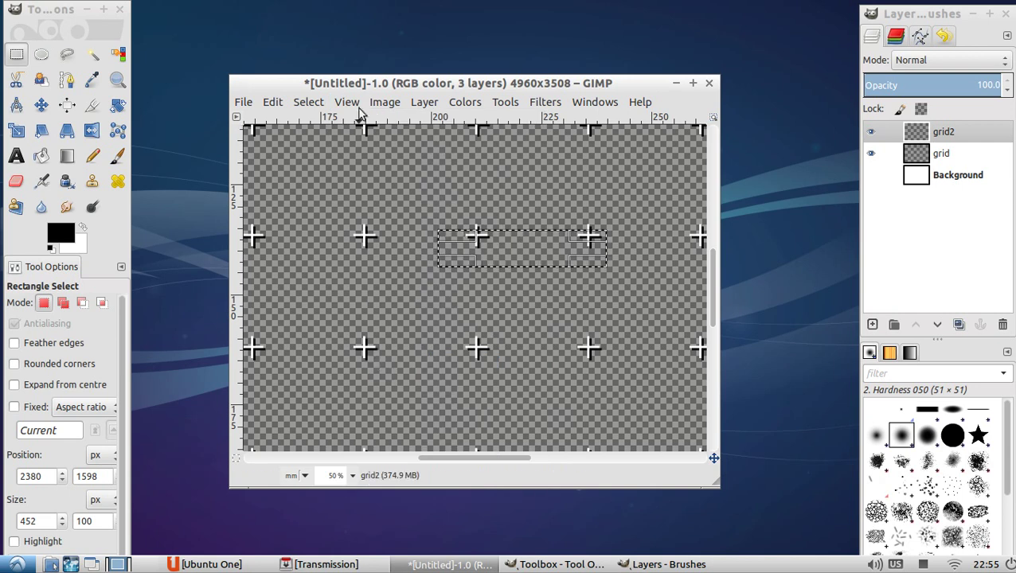
left_click(347, 102)
Draw trial rectangle selections to confirm their edges lock onto the grid crosses.
left_click(379, 348)
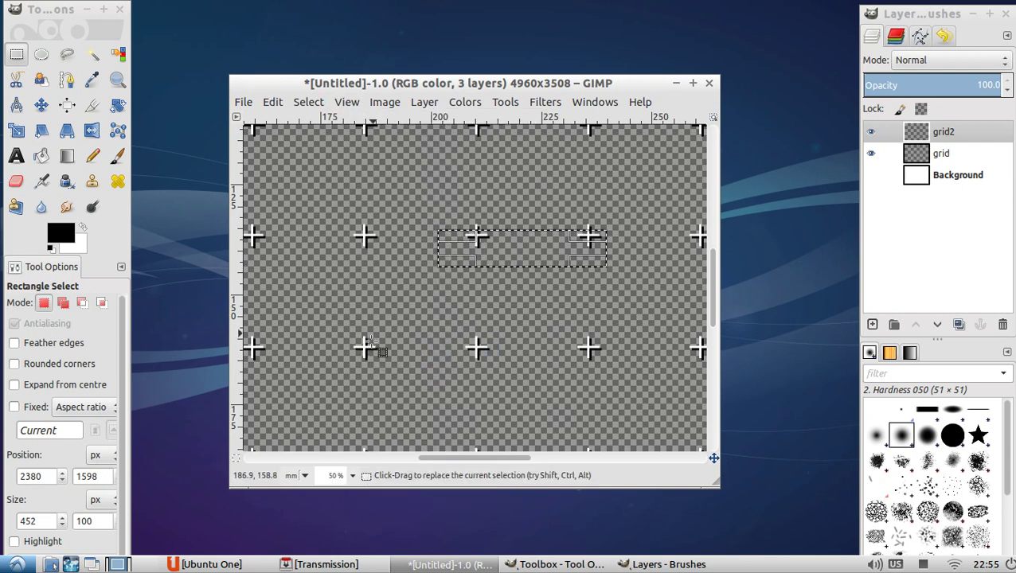
left_click_drag(356, 224, 481, 357)
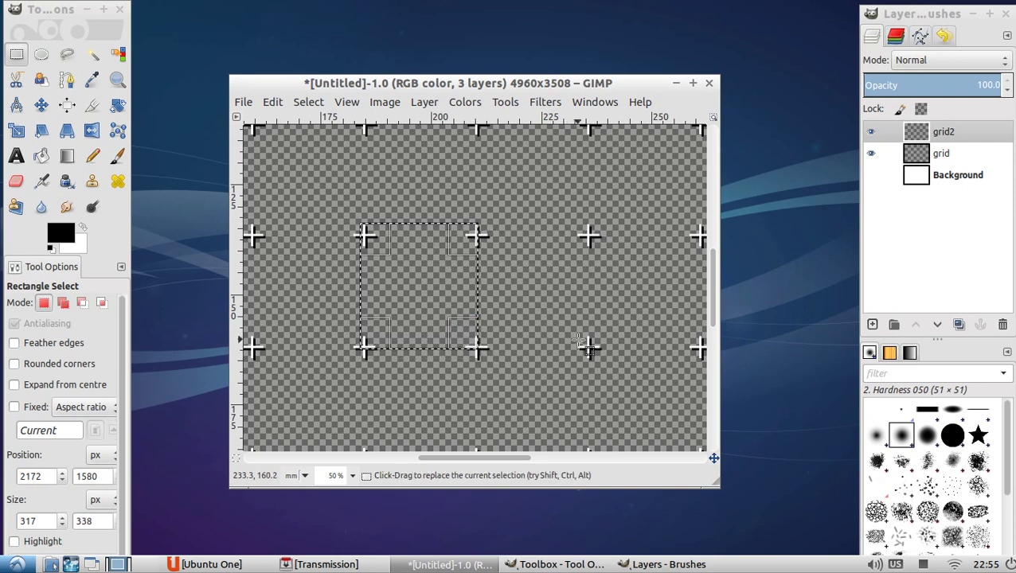
left_click(588, 346)
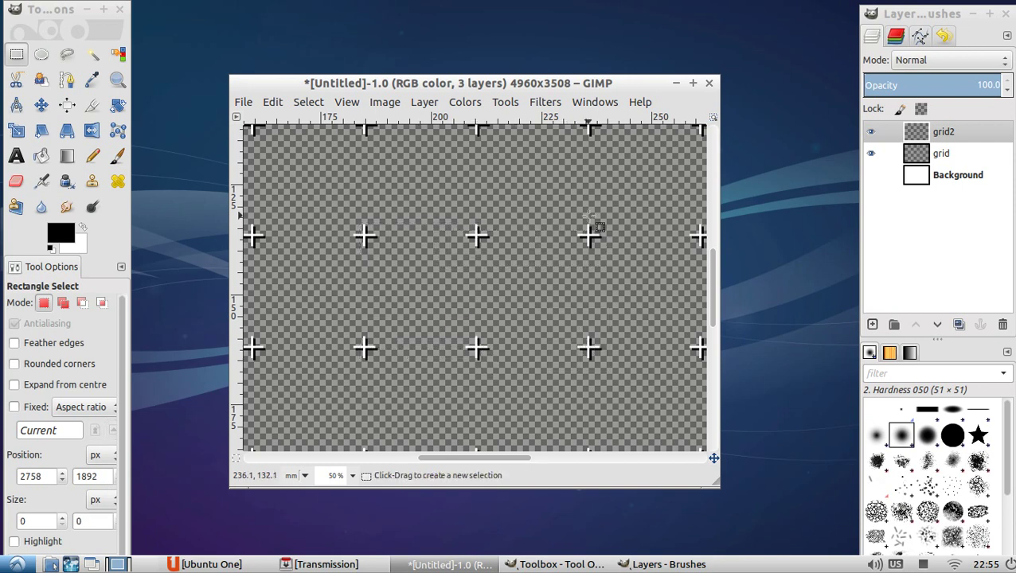
left_click_drag(590, 216, 700, 352)
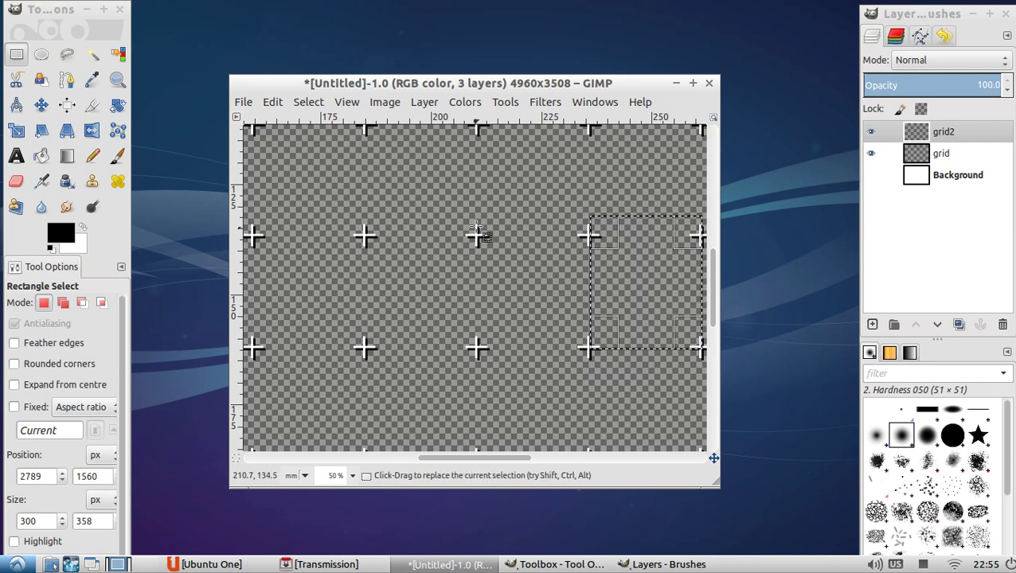
At 100% zoom, draw and resize a trial selection against the grid, then deselect.
left_click(353, 476)
left_click(346, 393)
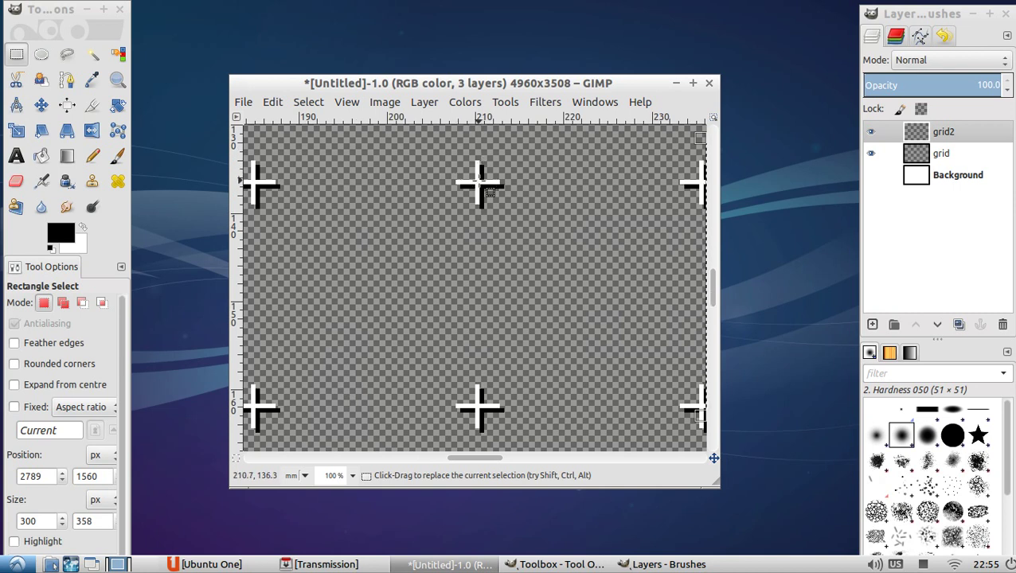
left_click_drag(481, 182, 703, 413)
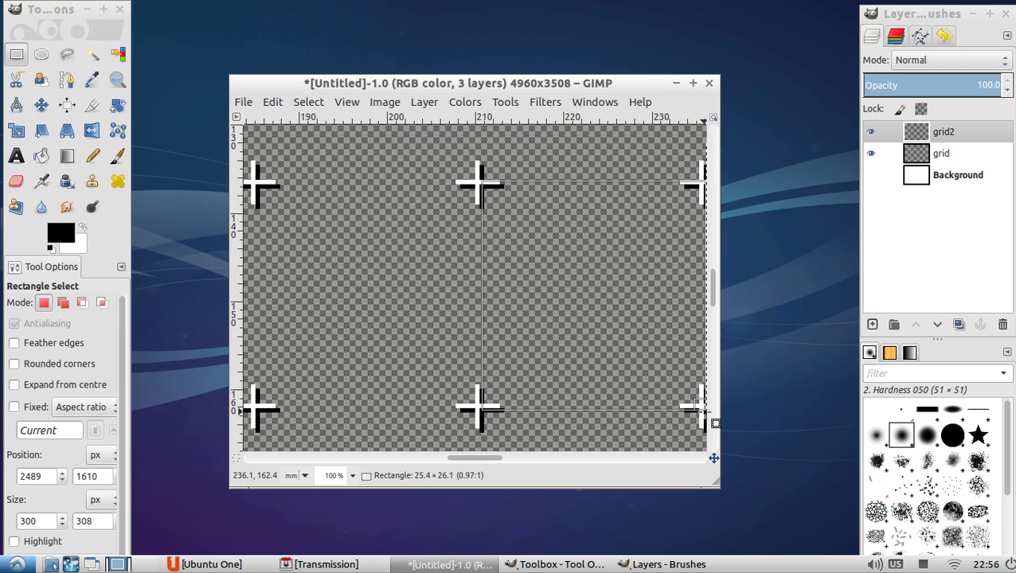
left_click_drag(704, 413, 626, 377)
left_click(405, 213)
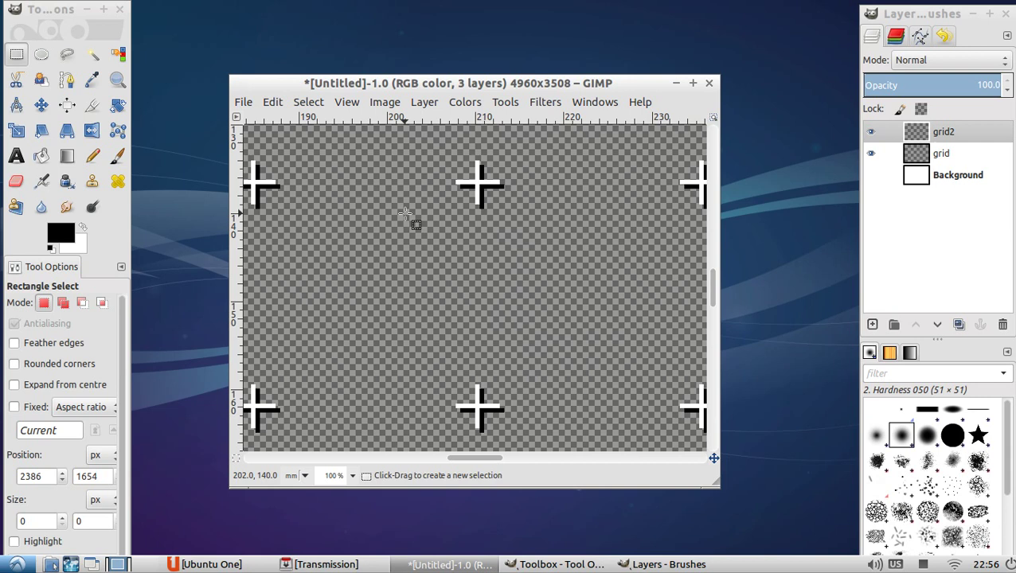
left_click(352, 477)
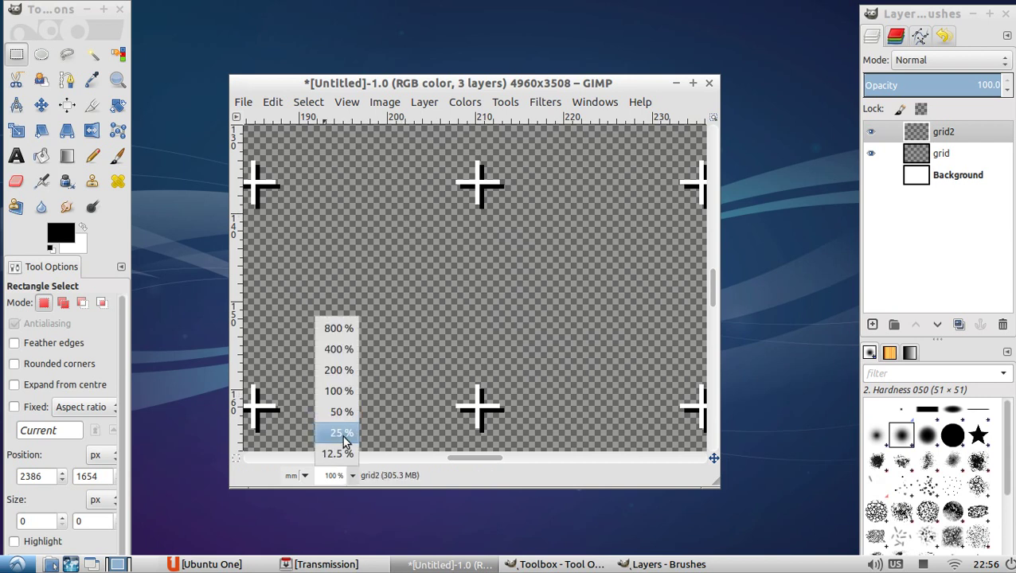
At 25% zoom, create a New from Visible layer and set its opacity to 50.
left_click(342, 434)
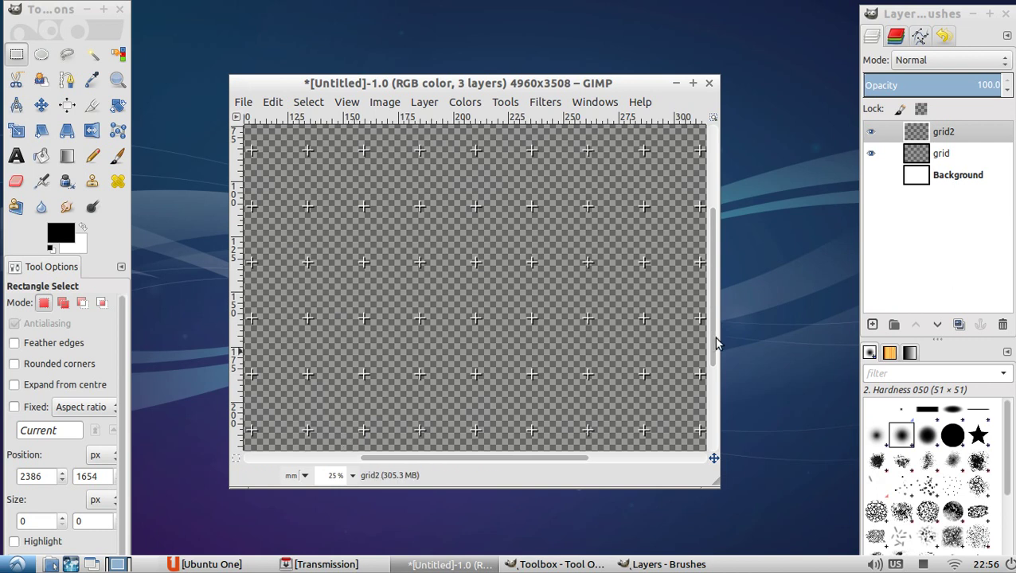
right_click(942, 158)
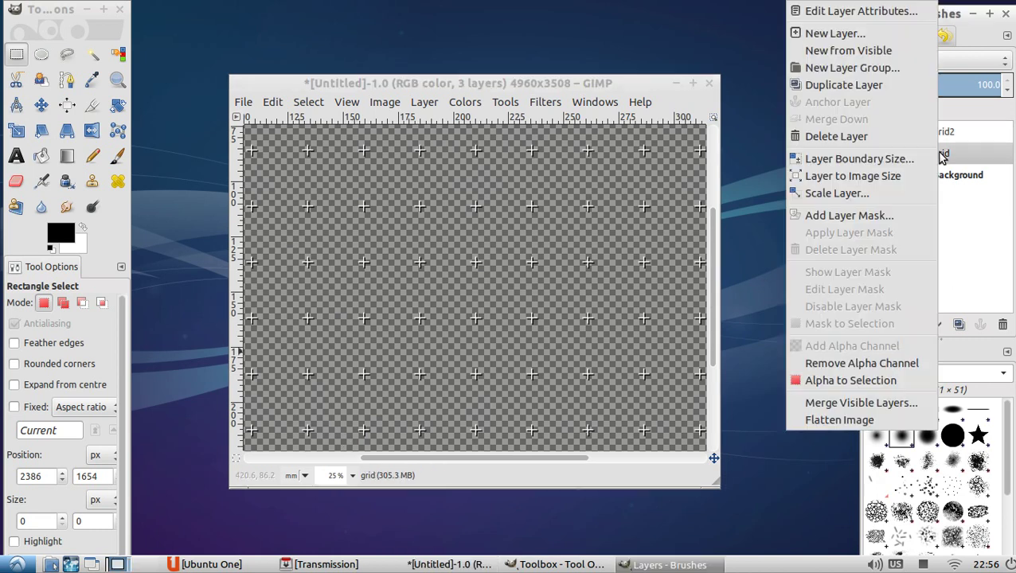
left_click(894, 51)
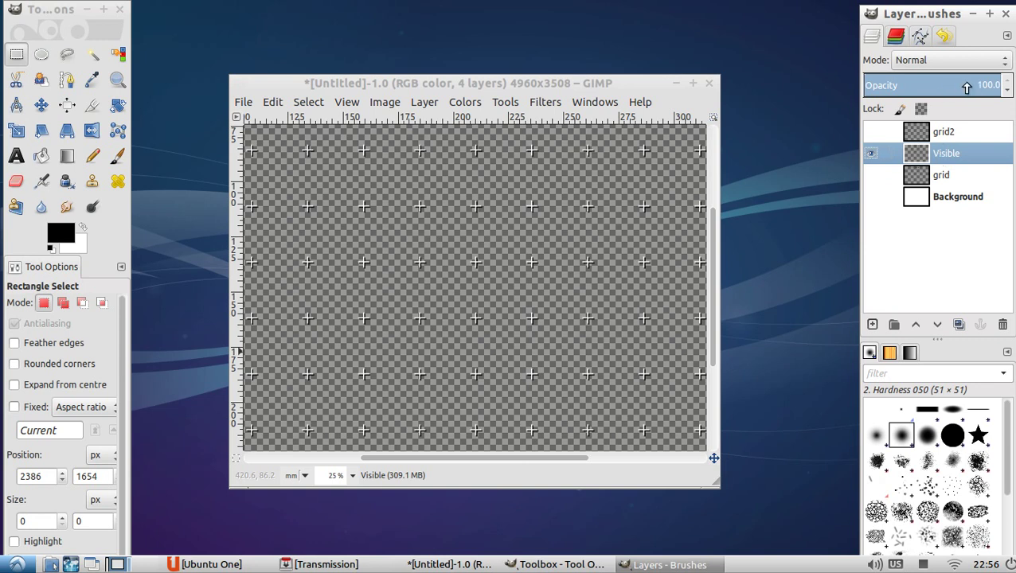
left_click_drag(965, 89, 916, 90)
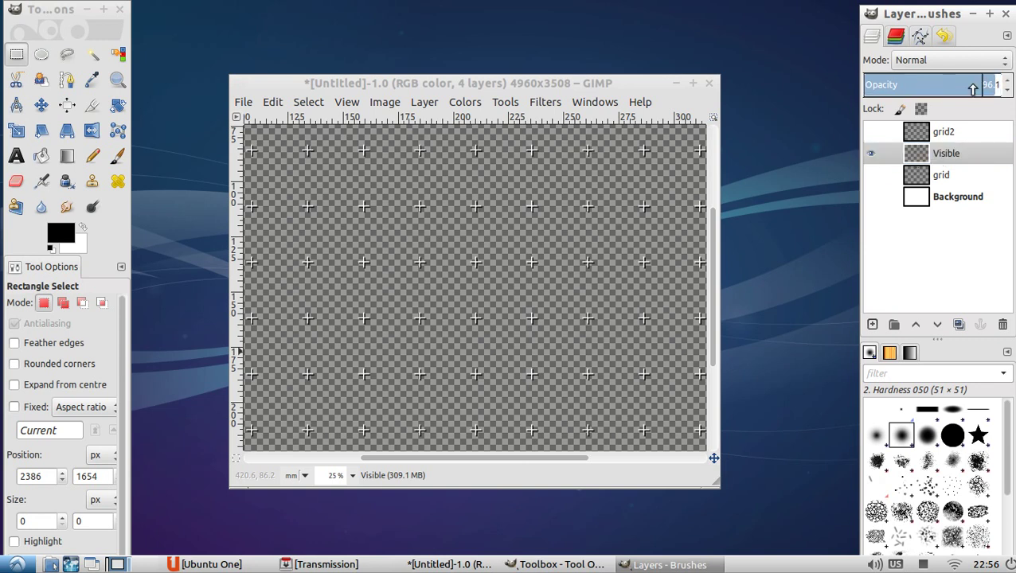
mouse_move(982, 87)
left_mouse_down()
mouse_move(927, 88)
mouse_move(973, 86)
left_mouse_up()
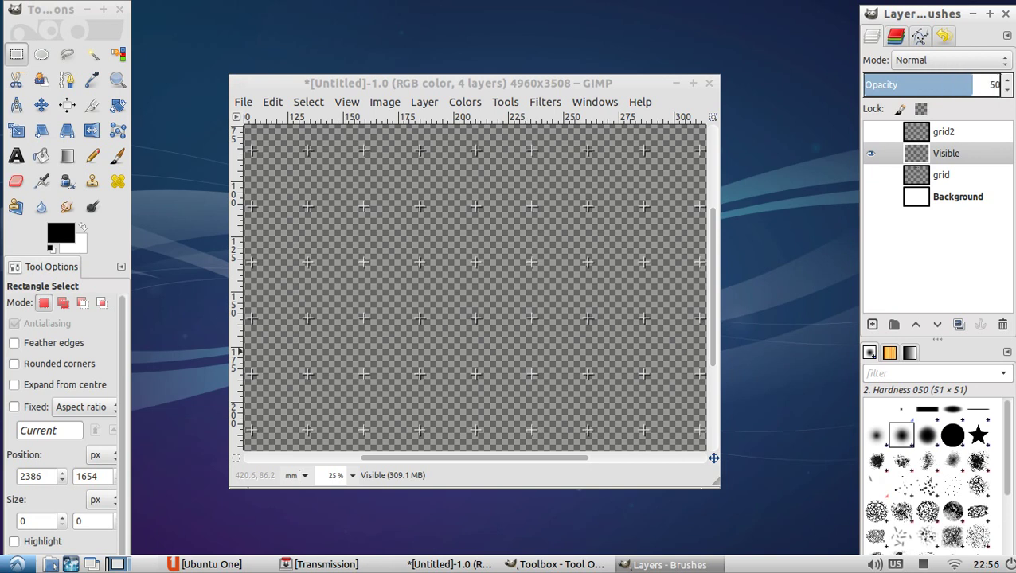
key("Return")
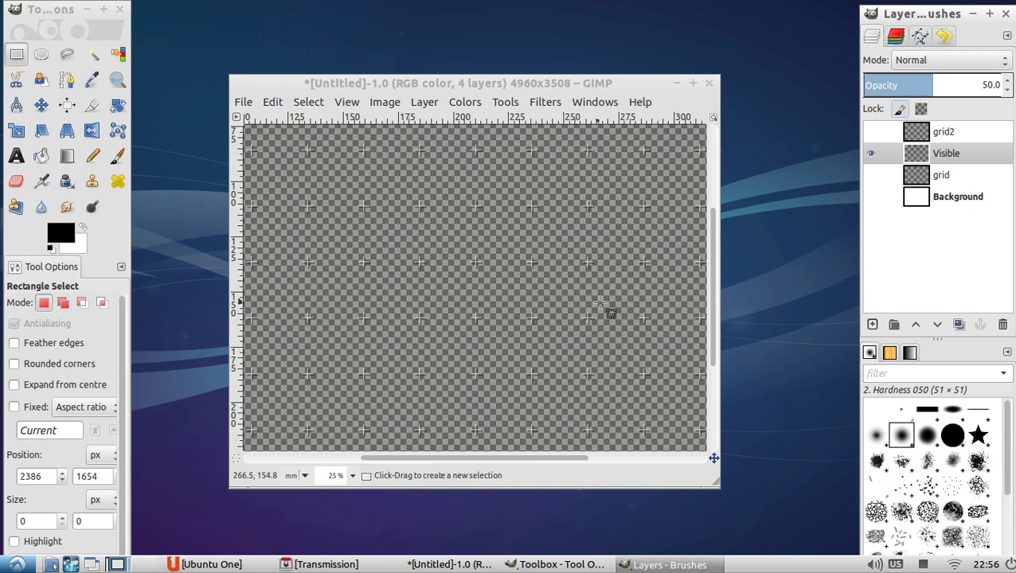
Delete the grid2 and grid layers.
left_click(930, 136)
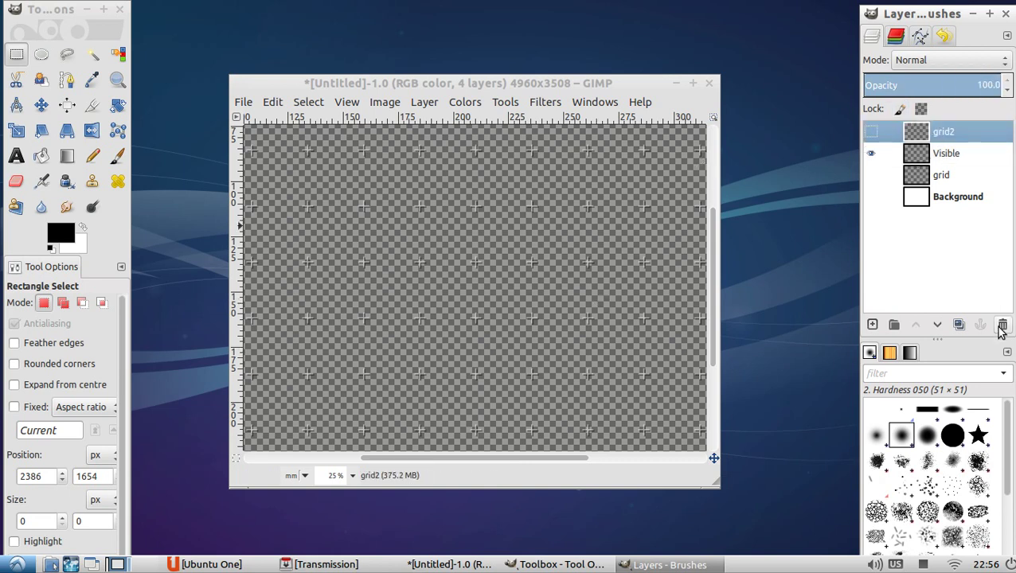
left_click(1001, 326)
left_click(943, 160)
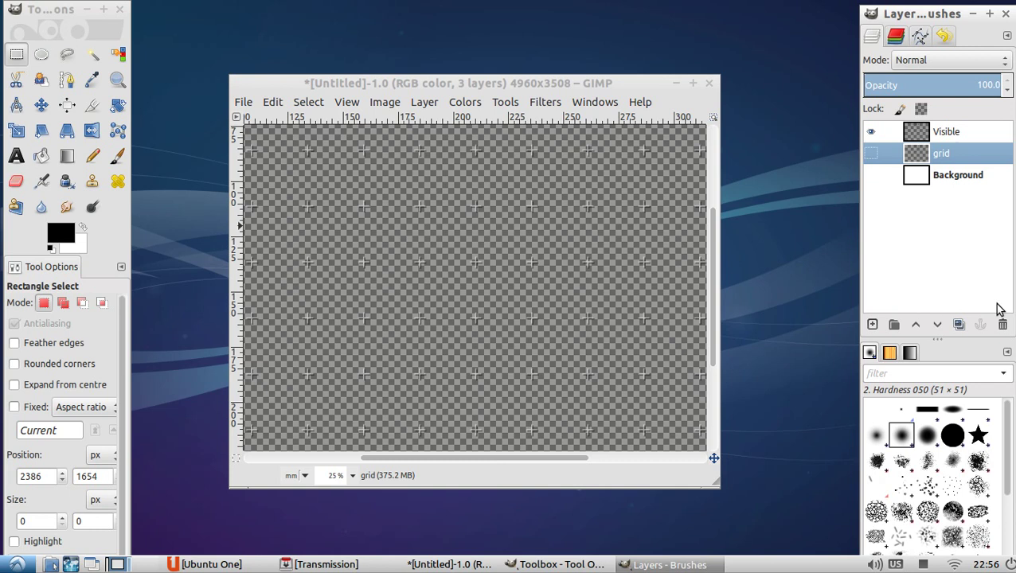
left_click(1003, 325)
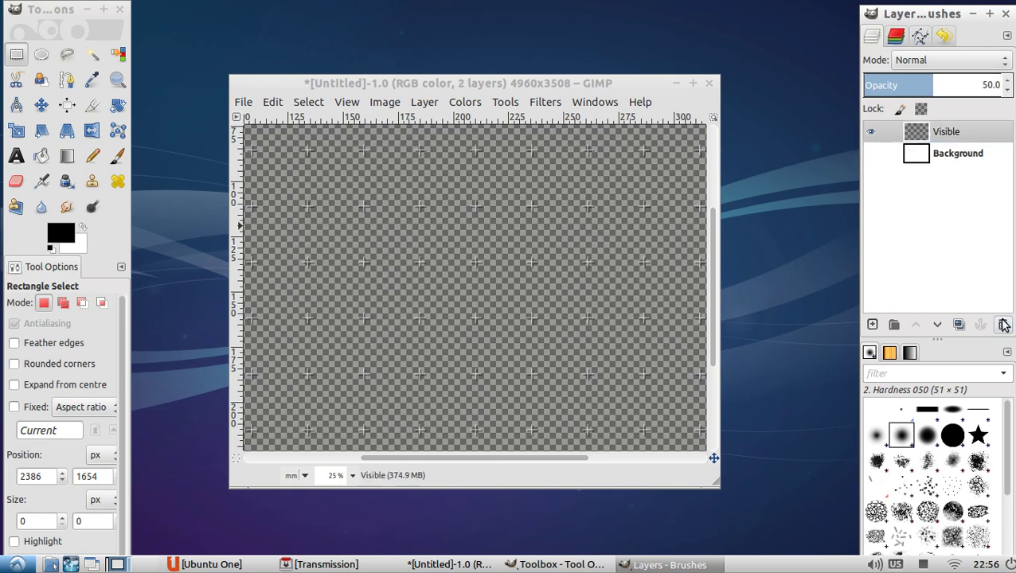
Add a new transparent layer named stones.
left_click(874, 326)
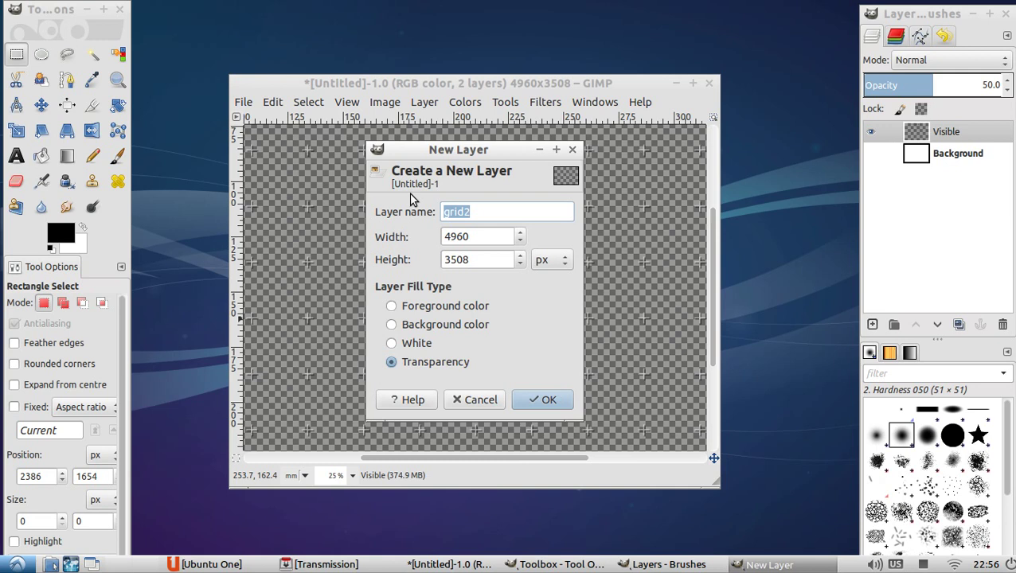
type("stones")
key("Return")
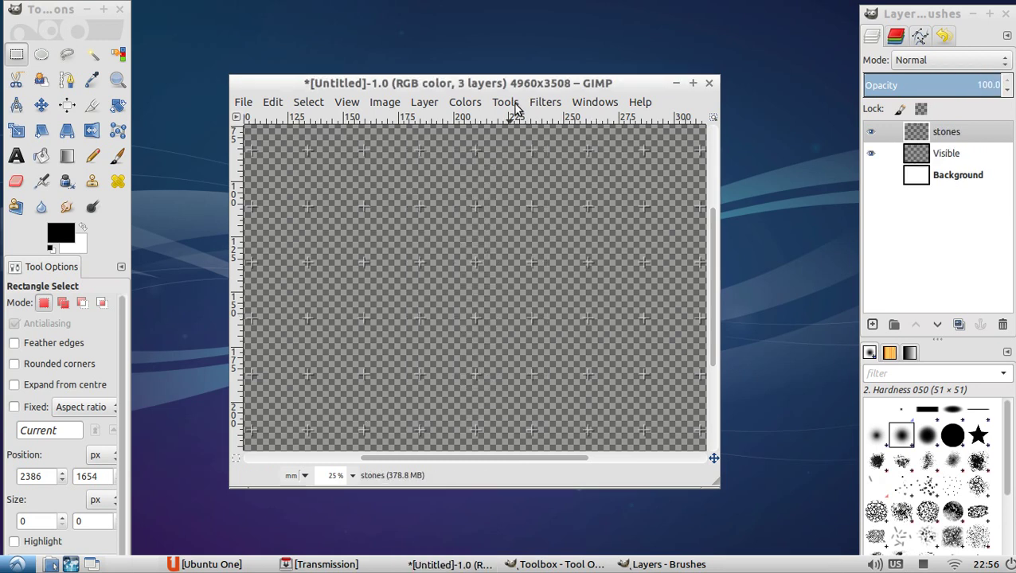
Open Filters > Distorts > Mosaic and choose Octagons & squares tiling.
left_click(506, 102)
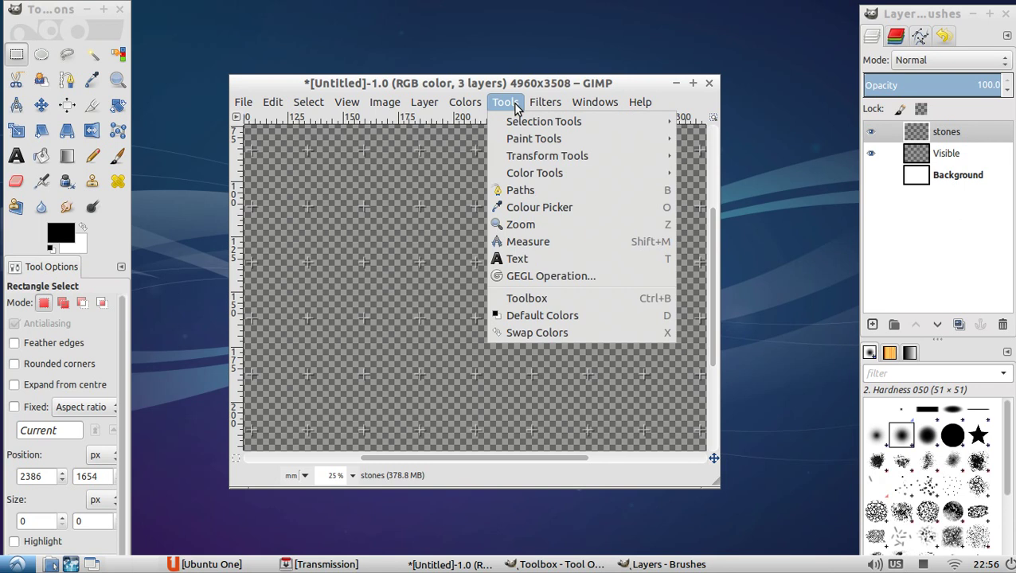
mouse_move(546, 102)
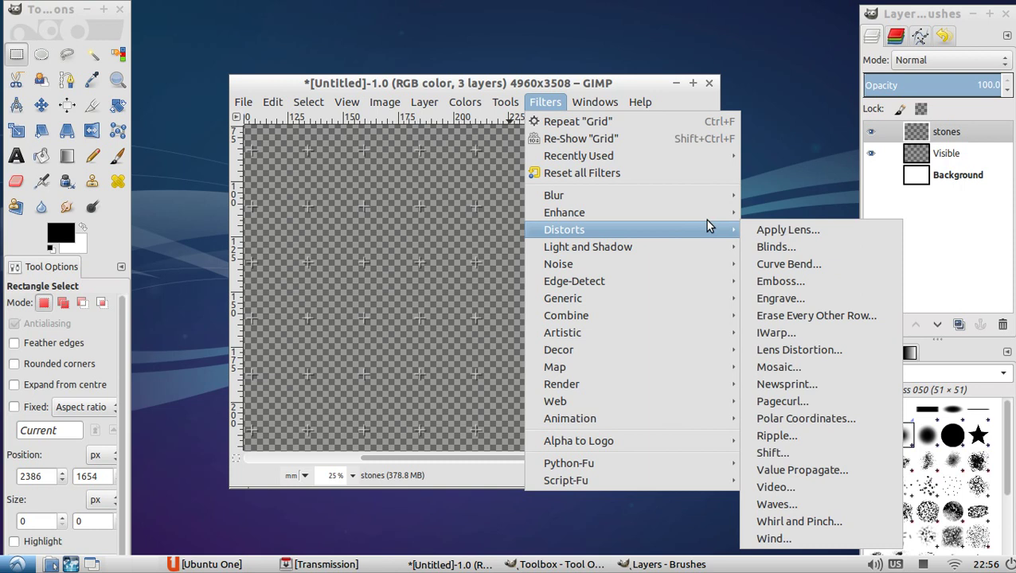
left_click(784, 368)
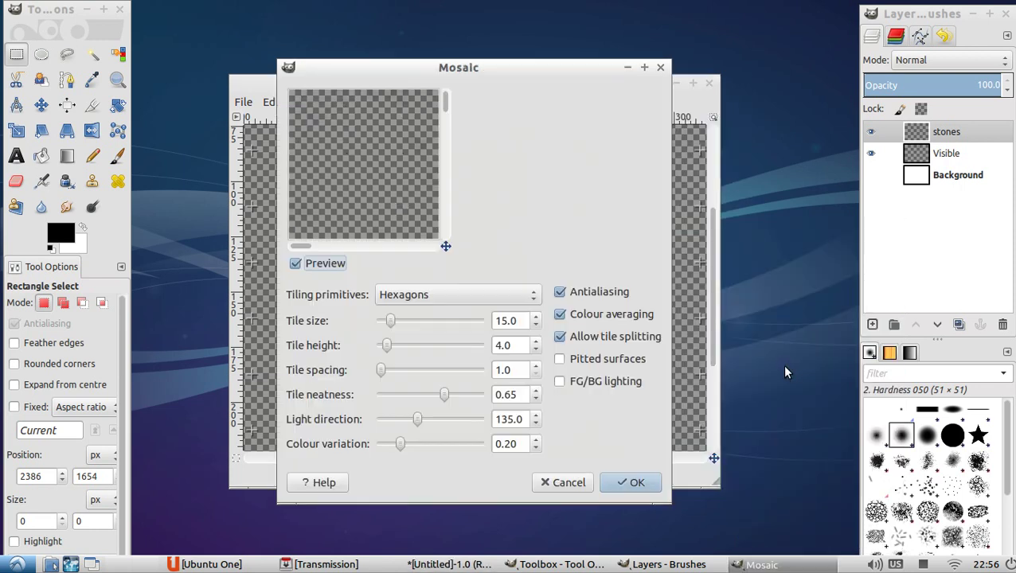
left_click(406, 296)
left_click(407, 317)
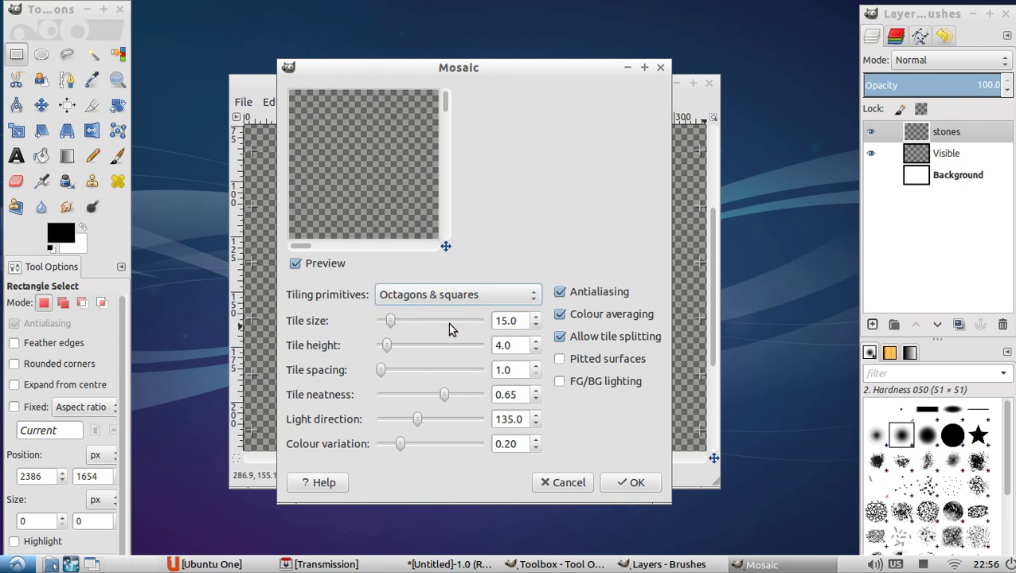
left_click(570, 383)
left_click(568, 383)
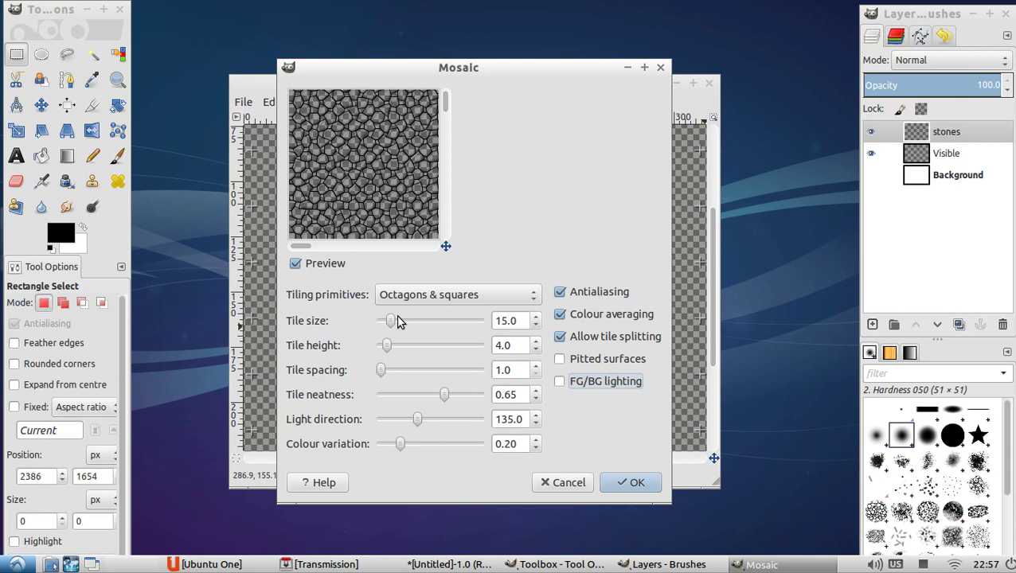
Set the mosaic tile size to 25 and tile height to 1.
left_click(537, 317)
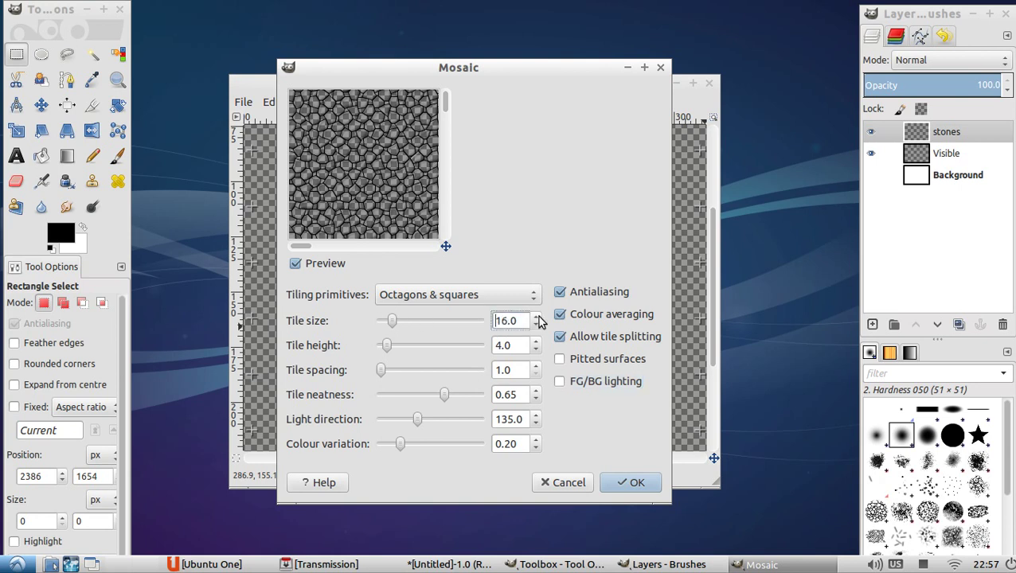
left_click(537, 316)
left_click(537, 316)
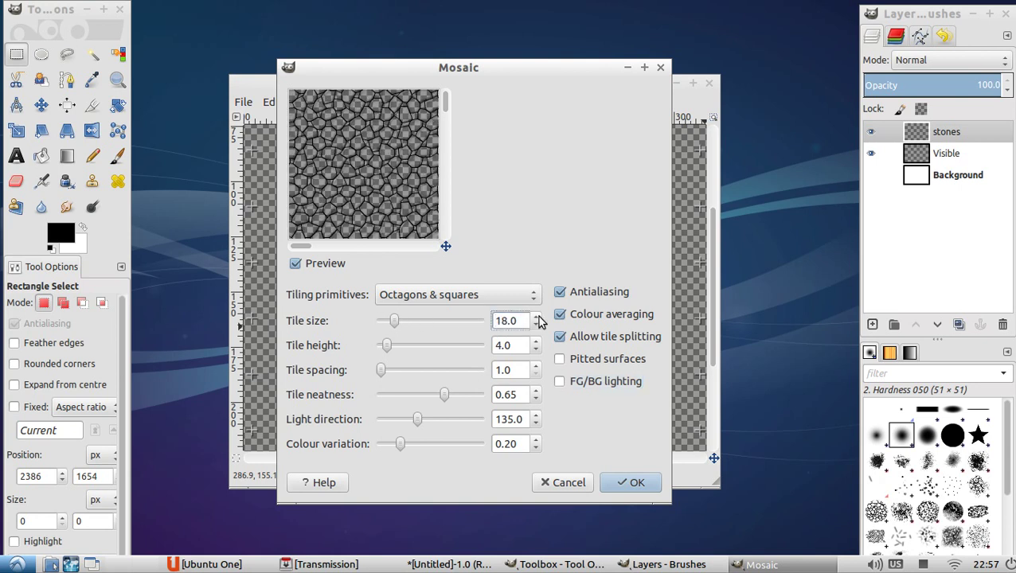
left_click(537, 316)
left_click(537, 316)
left_click(536, 316)
left_click(537, 317)
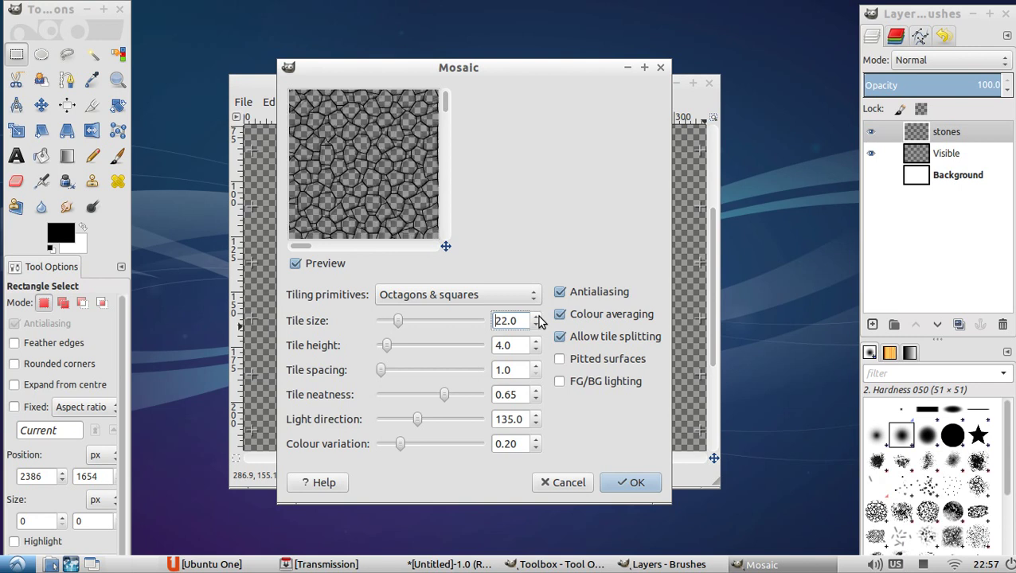
left_click(537, 316)
left_click(537, 316)
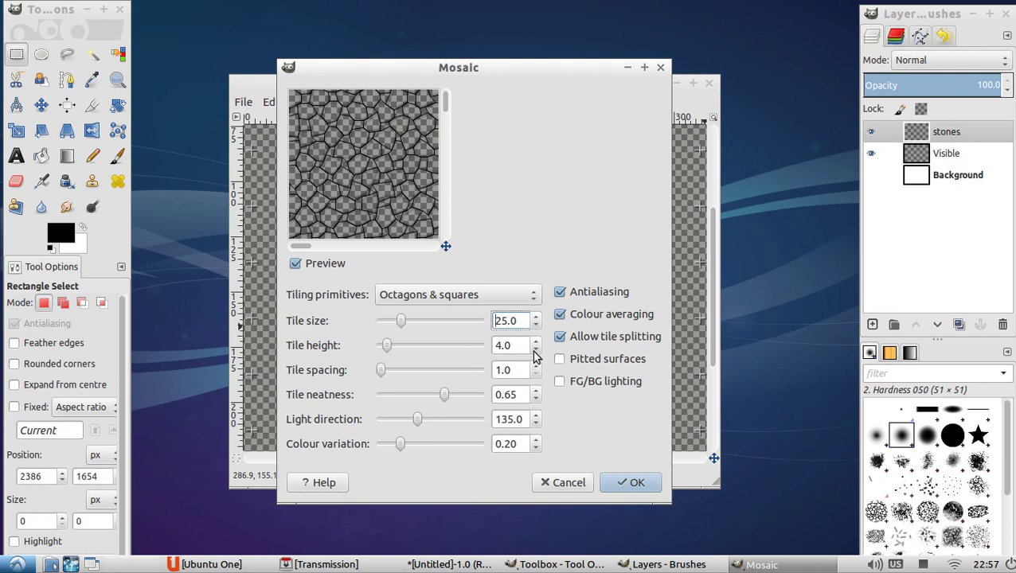
left_click(535, 352)
left_click(536, 351)
left_click(535, 352)
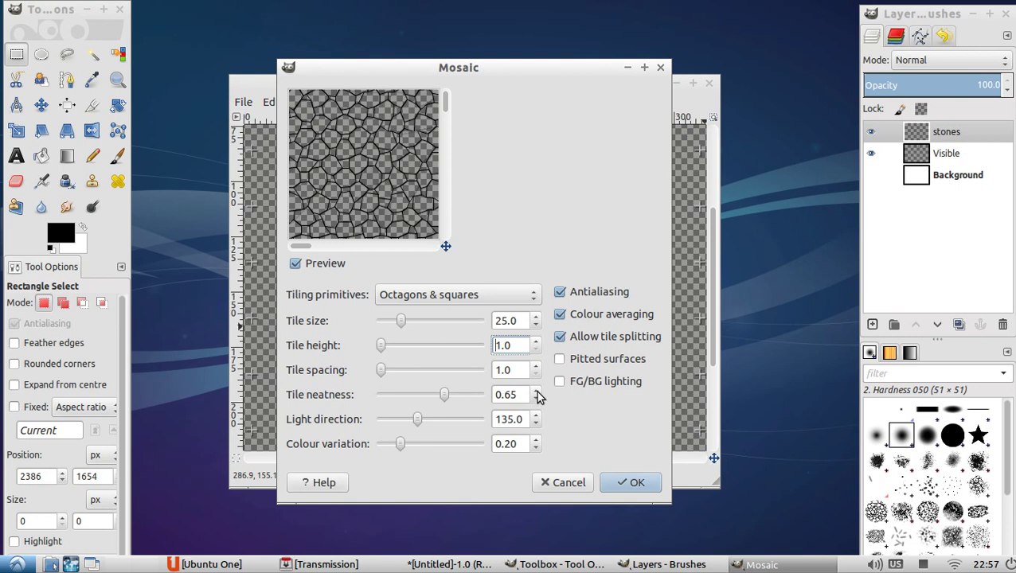
Apply the mosaic with tile neatness 0.50, colour variation 0.00 and pitted surfaces.
left_click(537, 393)
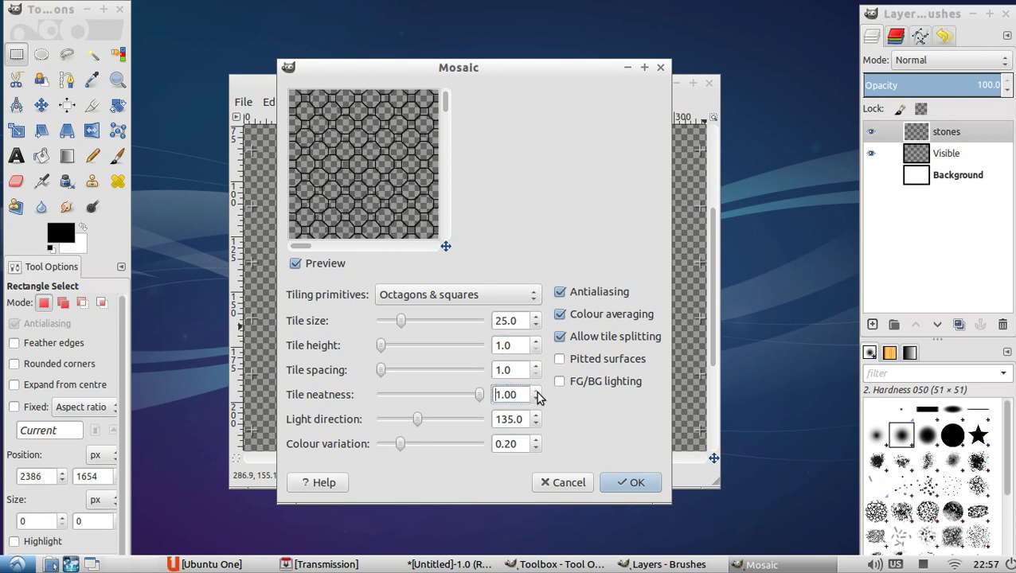
left_click(538, 400)
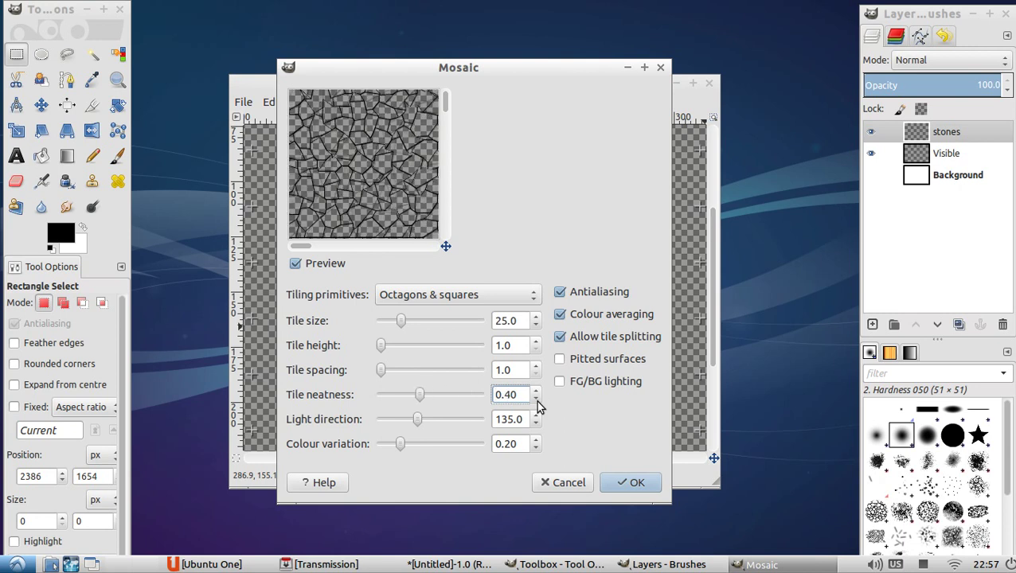
left_click(537, 400)
left_click(539, 394)
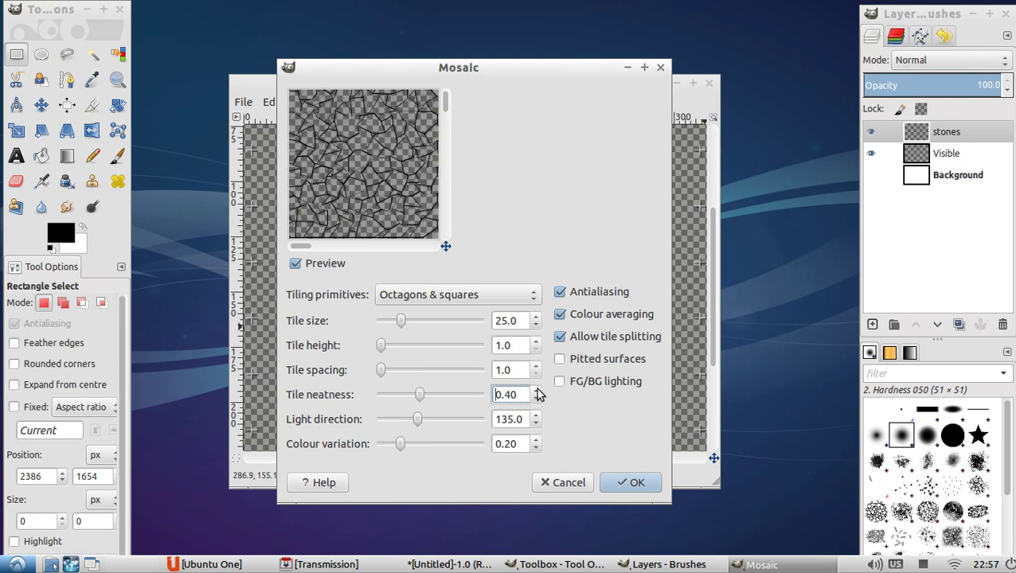
left_click(538, 393)
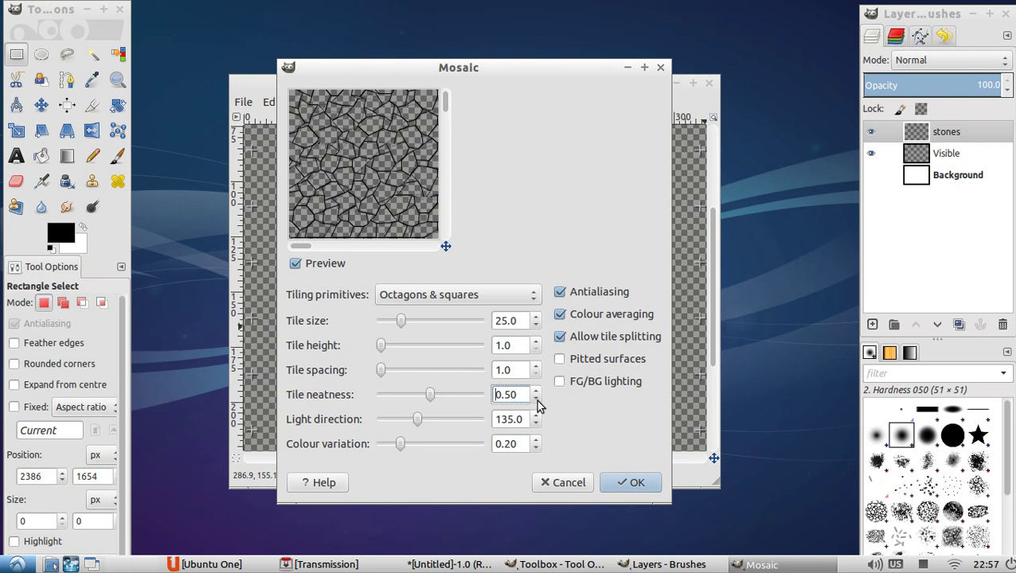
left_click(538, 401)
left_click(537, 399)
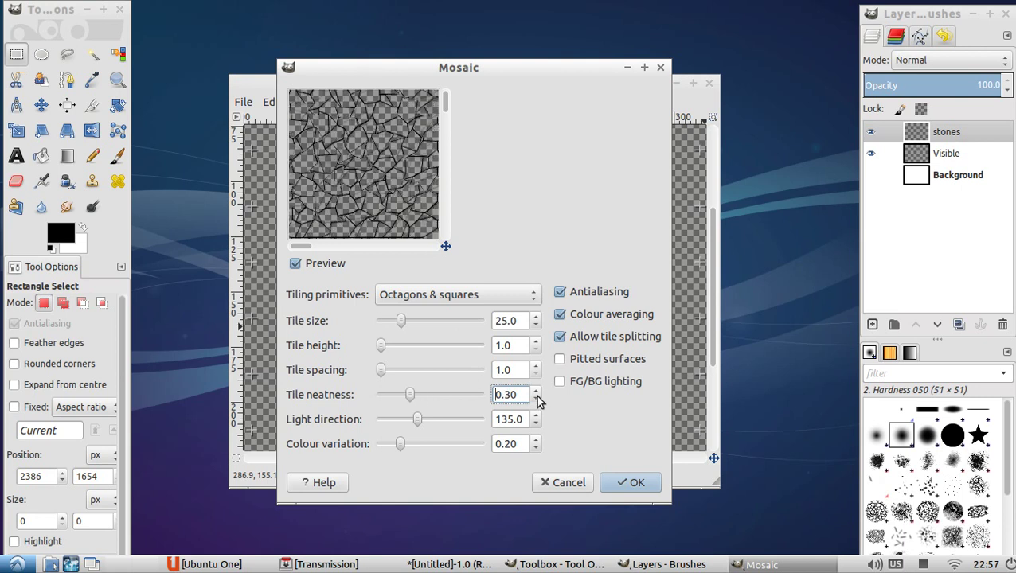
left_click(539, 393)
left_click(539, 392)
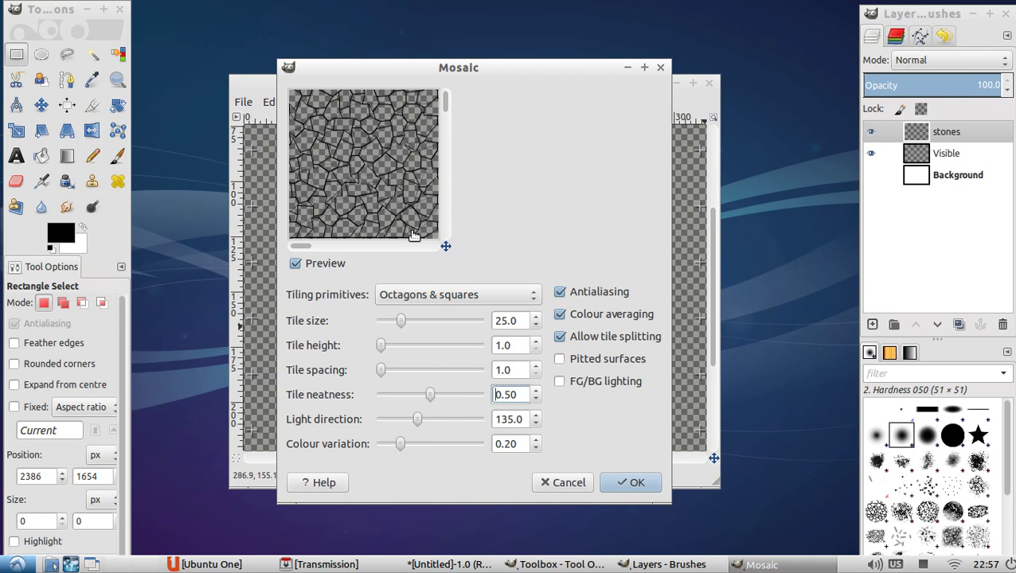
right_click(536, 448)
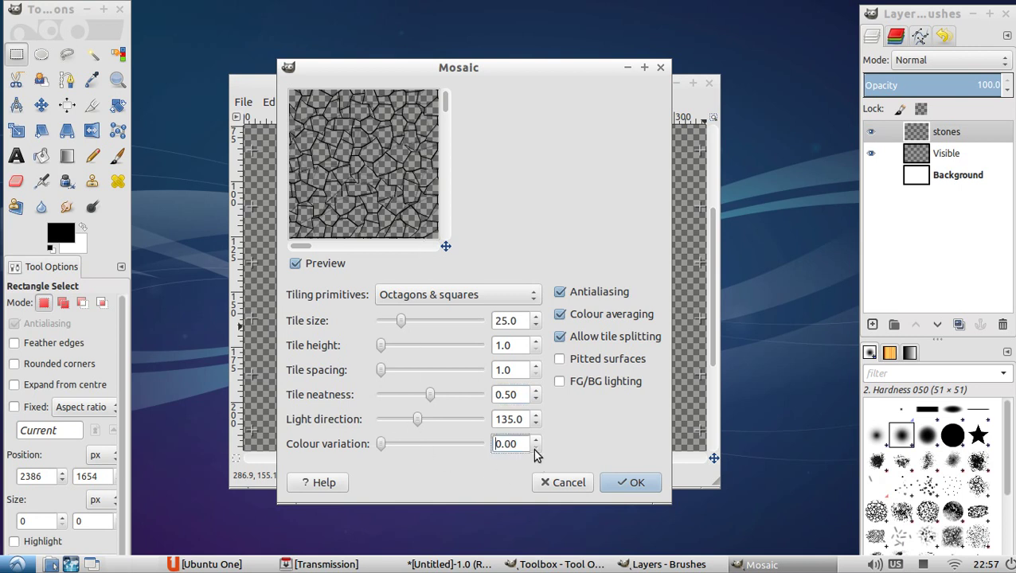
left_click(561, 361)
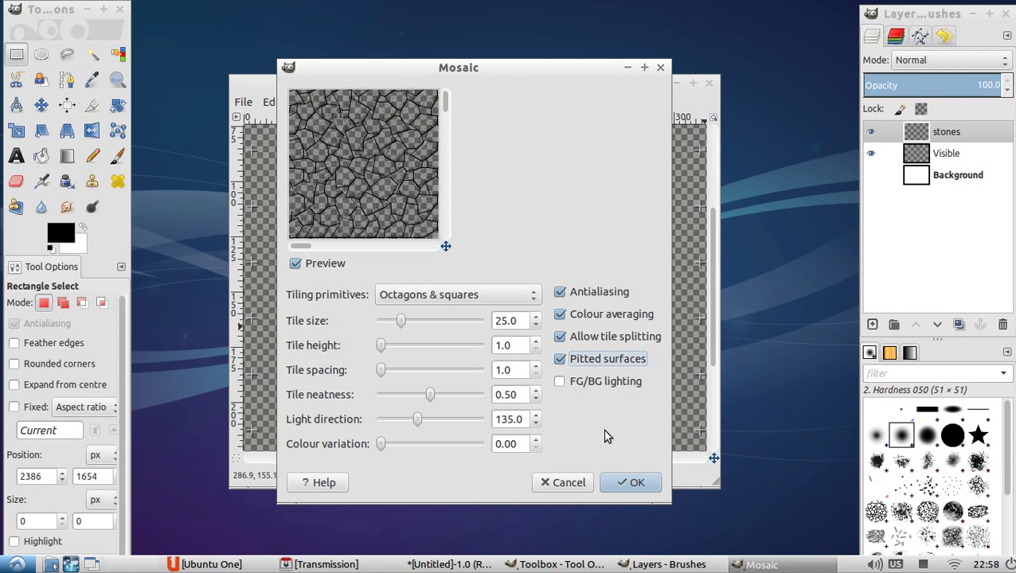
left_click(634, 483)
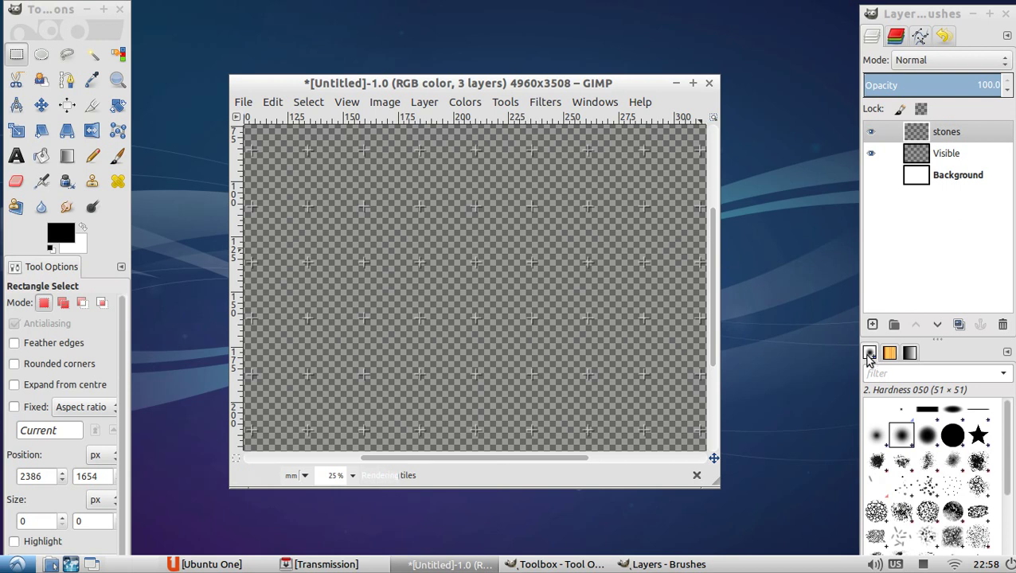
Create a transparent layer named floor above the stones layer.
left_click(873, 326)
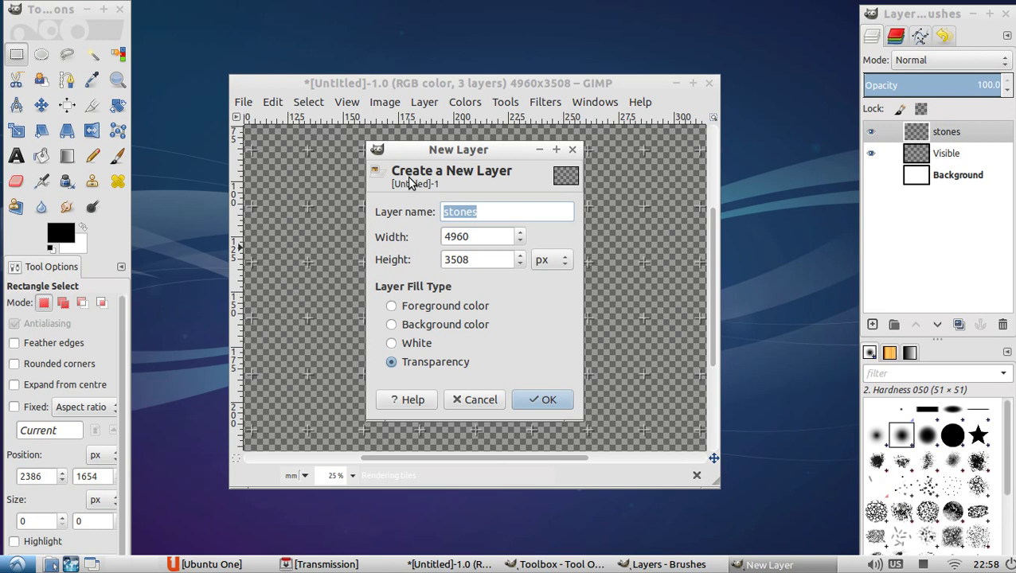
type("floor")
key("Return")
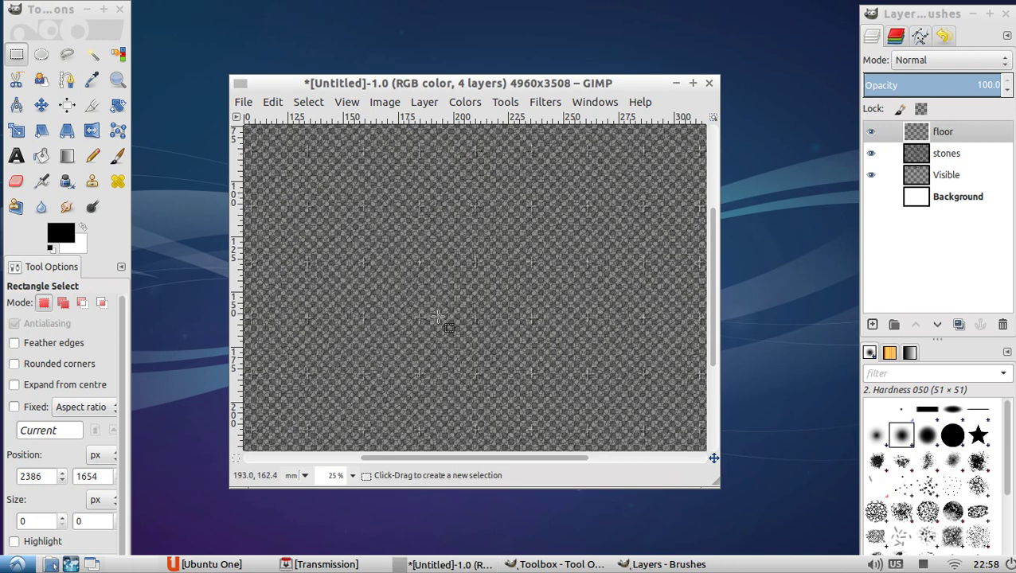
At 100% zoom, rename the Visible layer to grid.
left_click(352, 476)
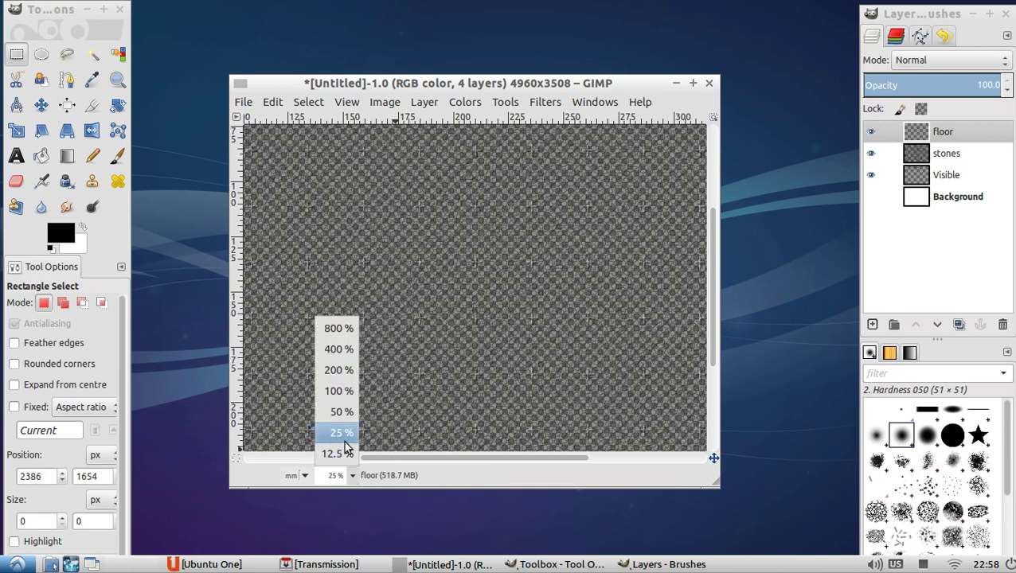
left_click(341, 391)
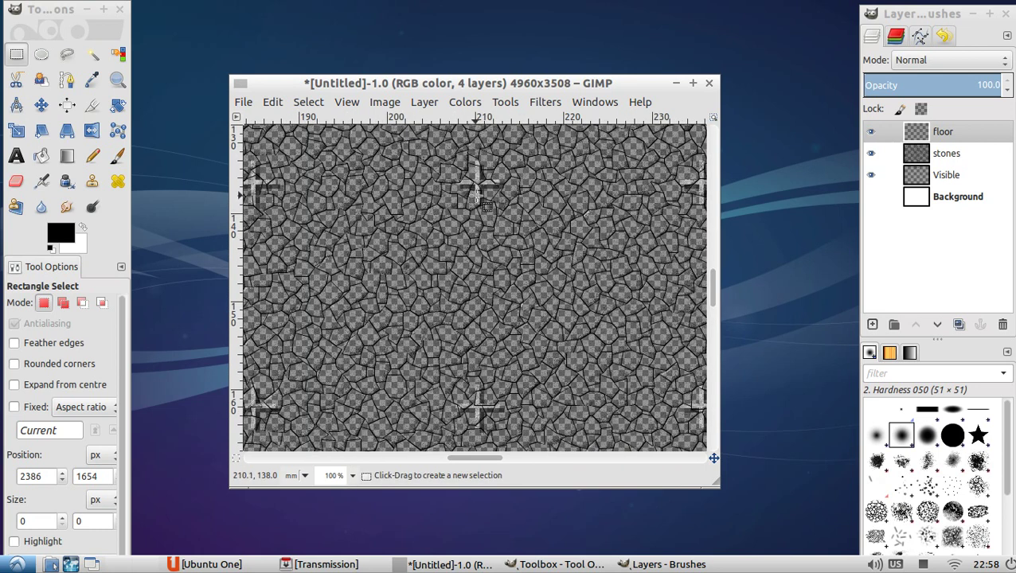
left_click(955, 176)
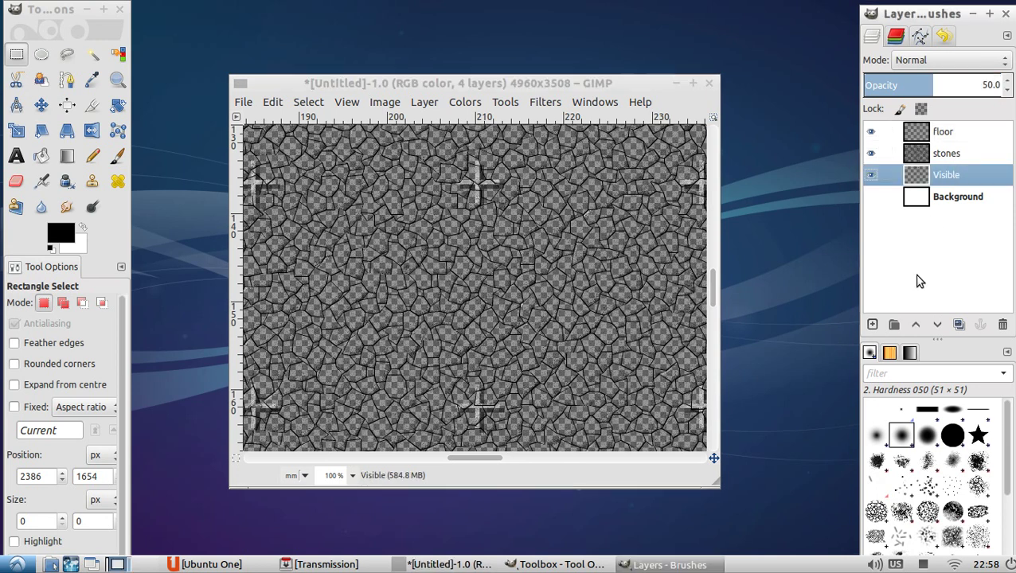
double_click(956, 178)
type("g")
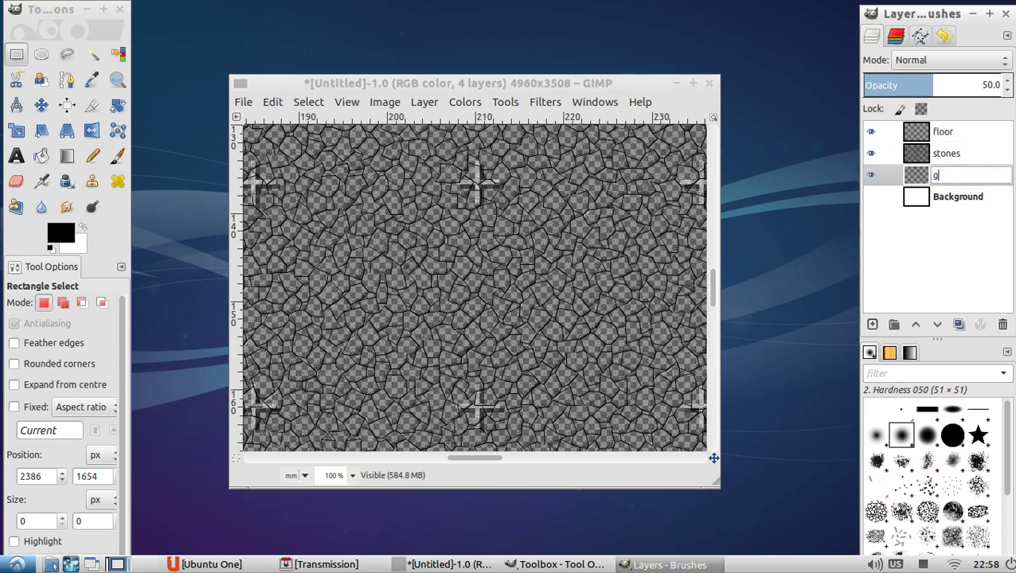
type("rid")
key("Return")
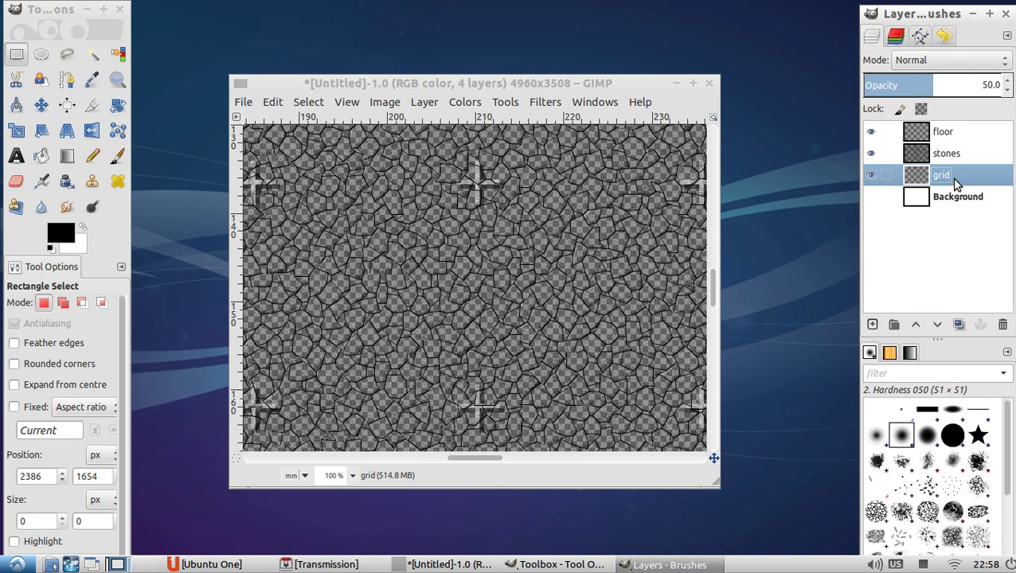
Raise grid to the top of the stack, then select floor and open the foreground colour.
left_click(916, 325, "shift")
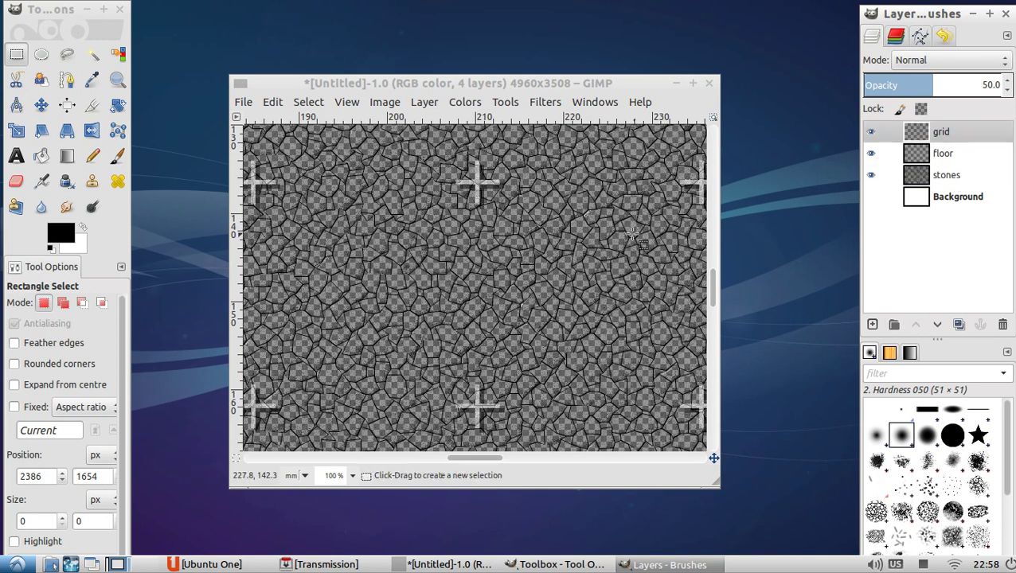
left_click(944, 154)
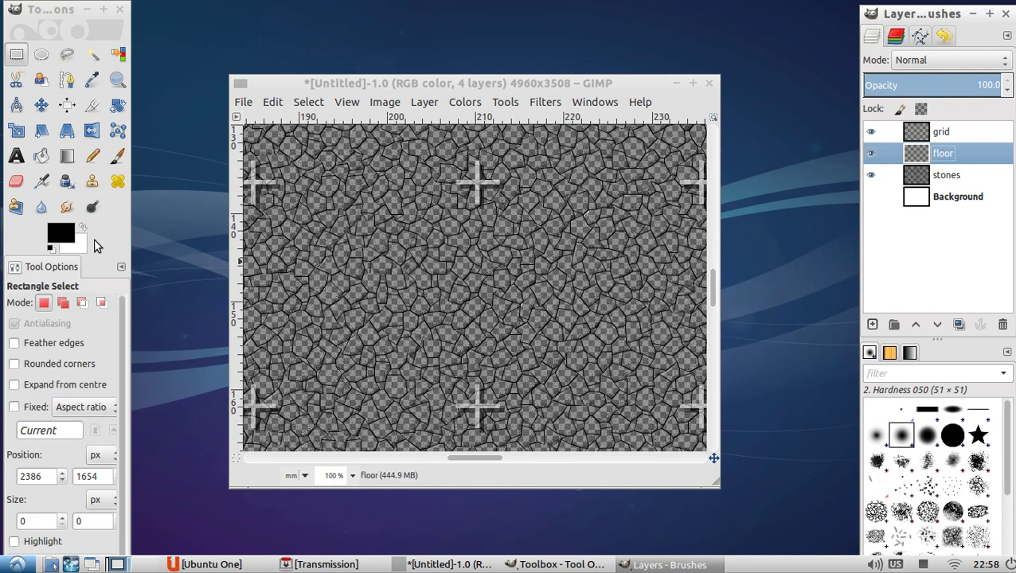
left_click(66, 238)
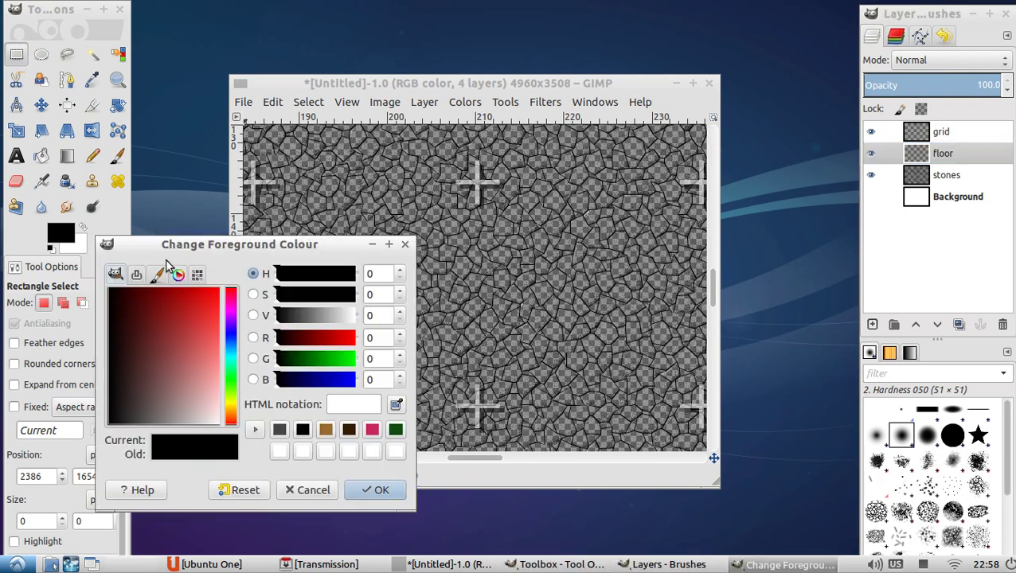
Bucket-fill the floor layer with brown 9b6a2f.
left_click(325, 432)
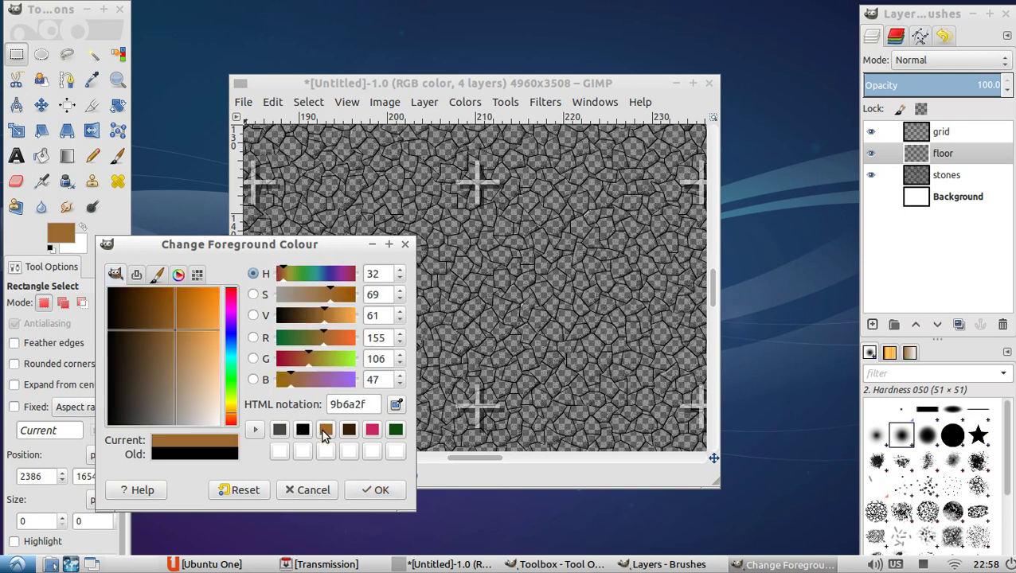
left_click(376, 491)
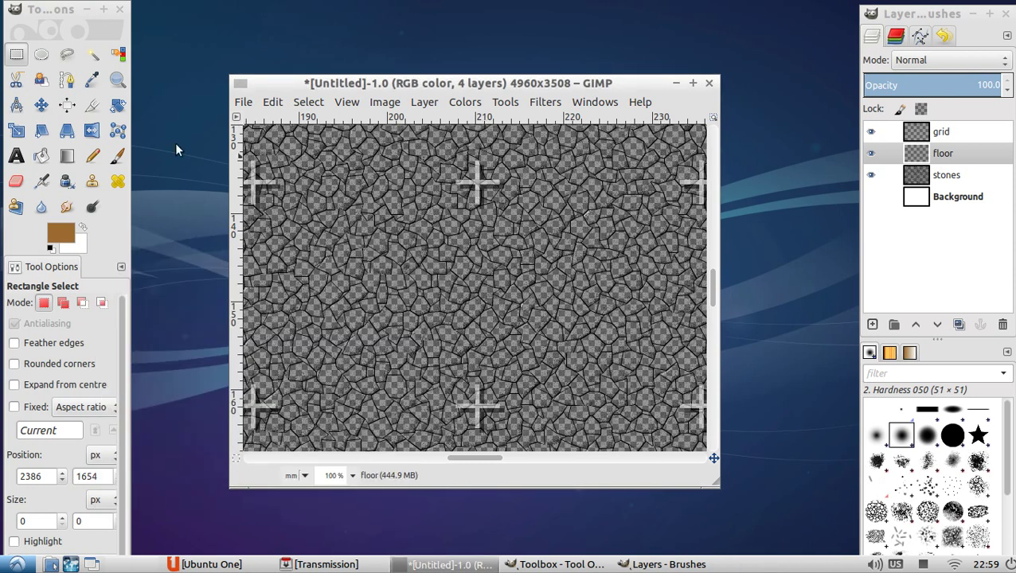
left_click(42, 156)
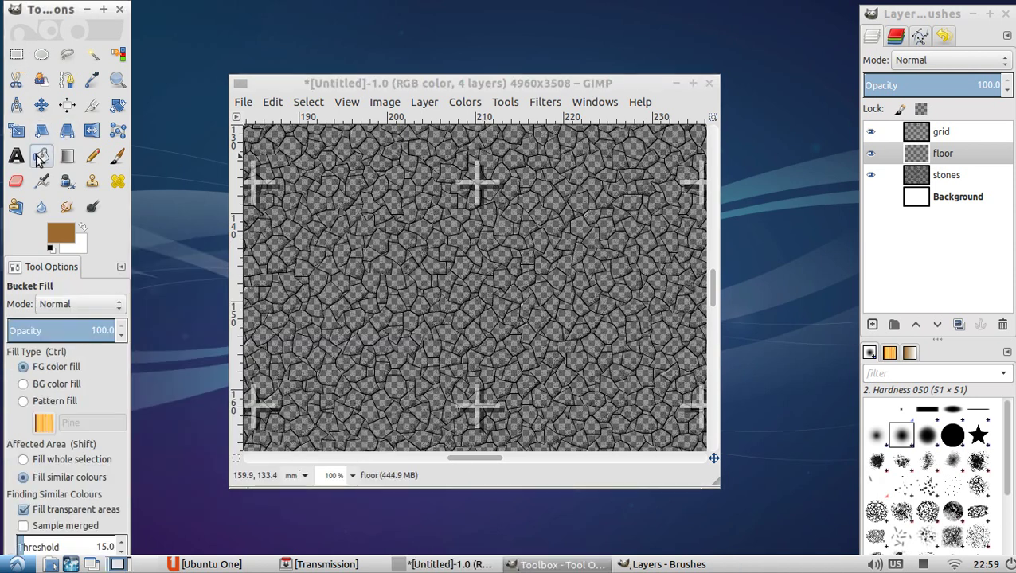
left_click(350, 200)
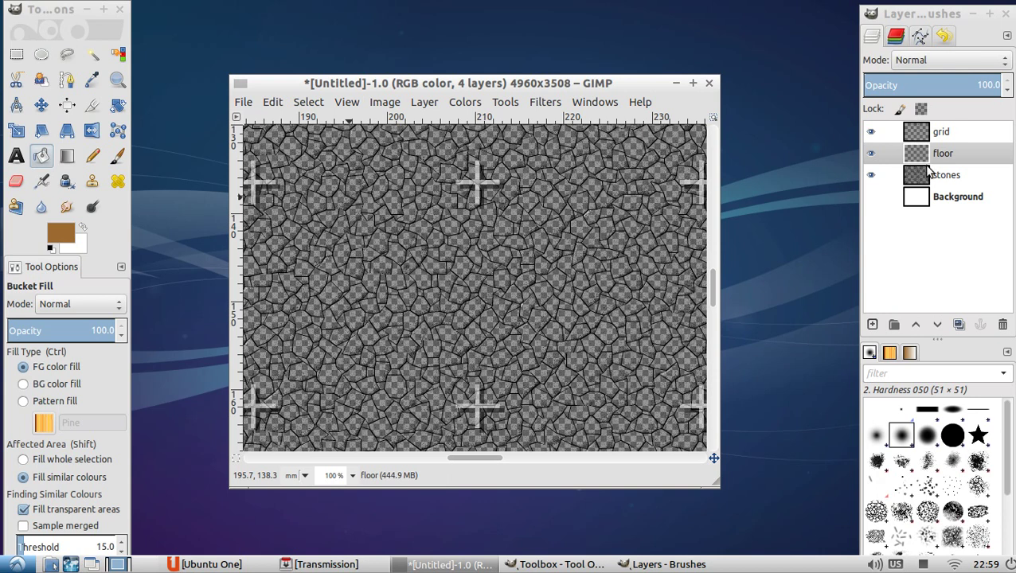
left_click(519, 296)
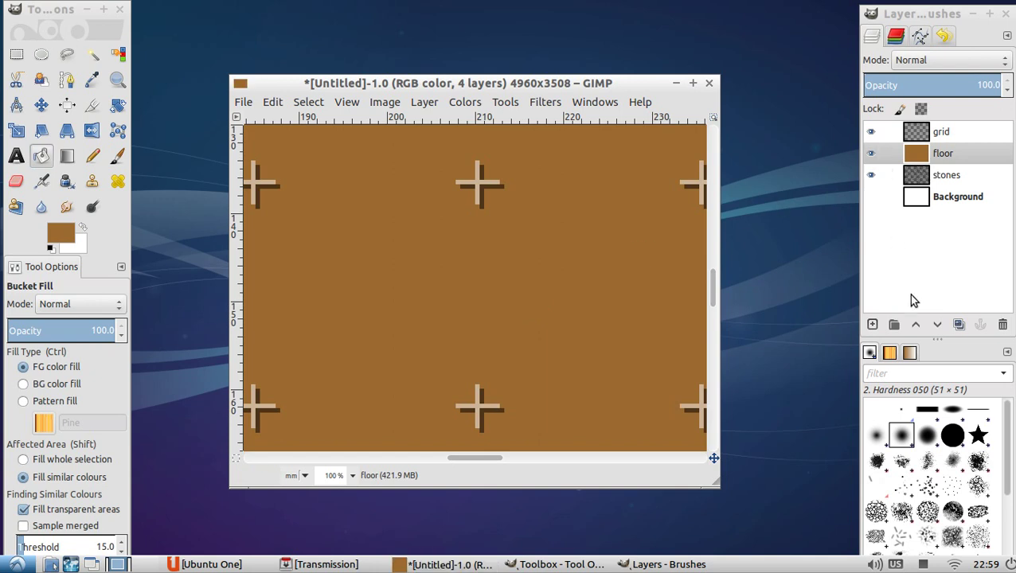
Lower the floor layer beneath stones and zoom to 25%.
left_click(937, 325)
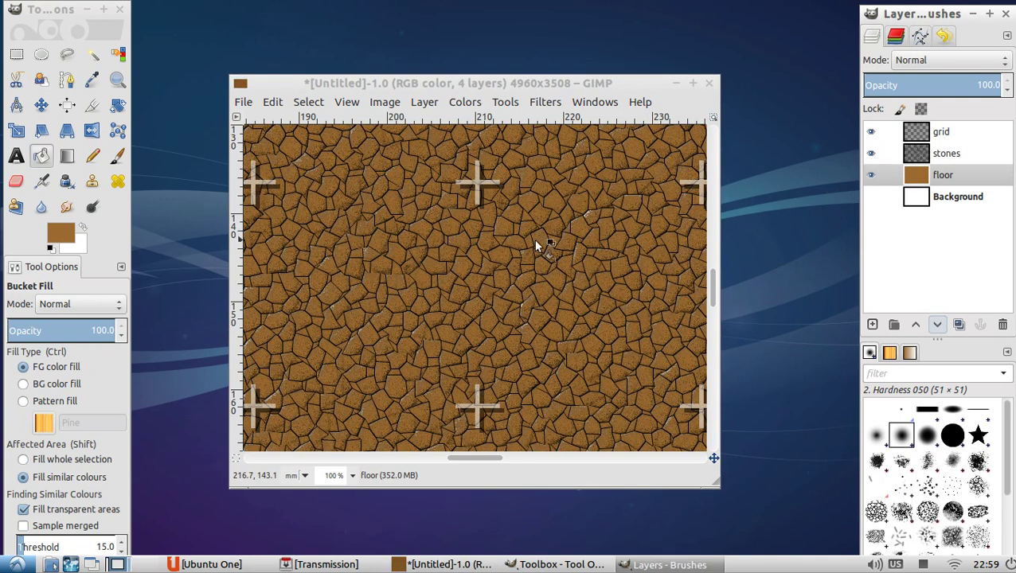
left_click(350, 478)
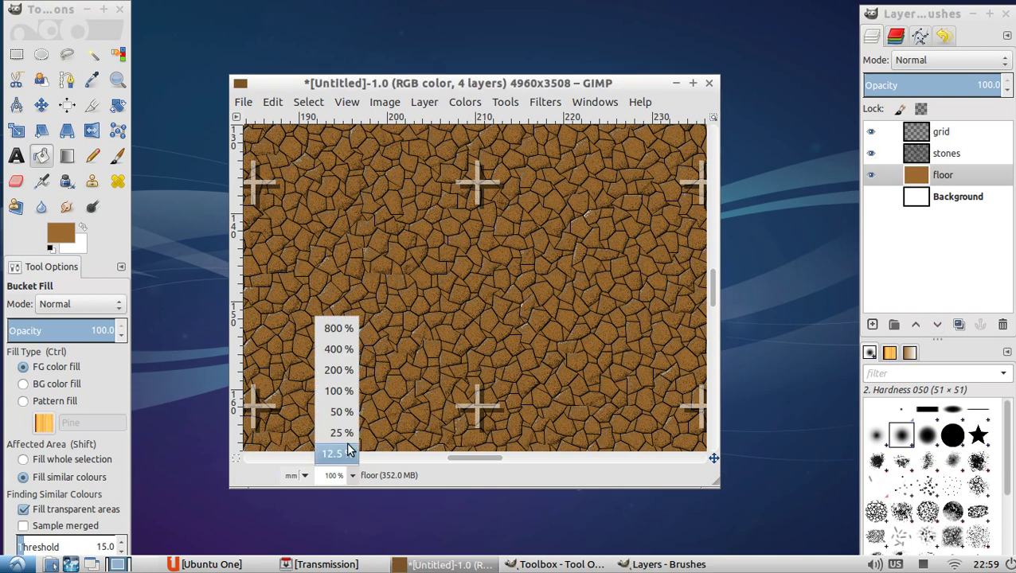
left_click(348, 434)
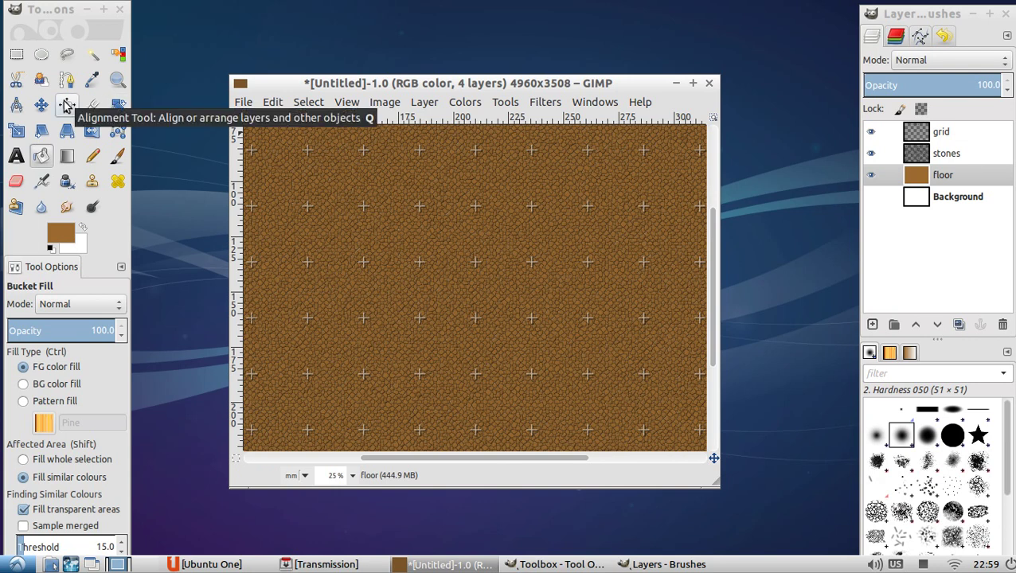
Shift-add grid-snapped rectangles: bottom opening, wide hall, two side corridors, two upper rooms, top corridor.
left_click(17, 54)
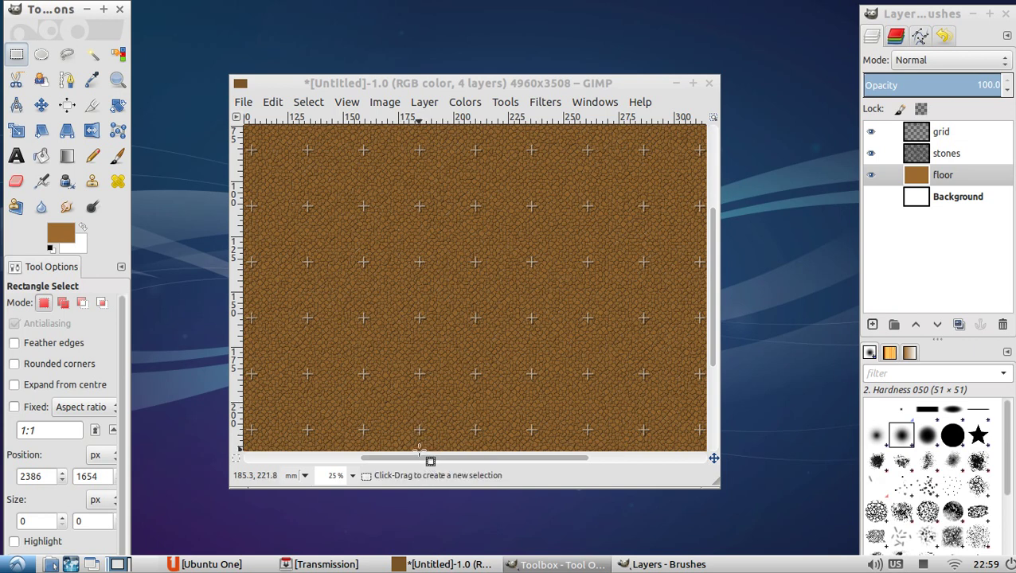
left_click_drag(420, 449, 531, 433)
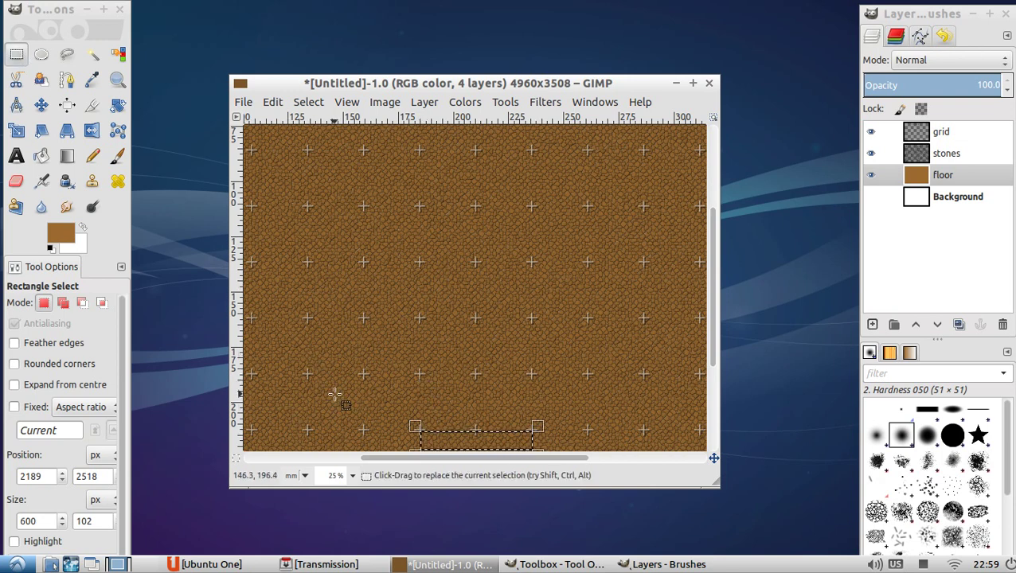
key("shift")
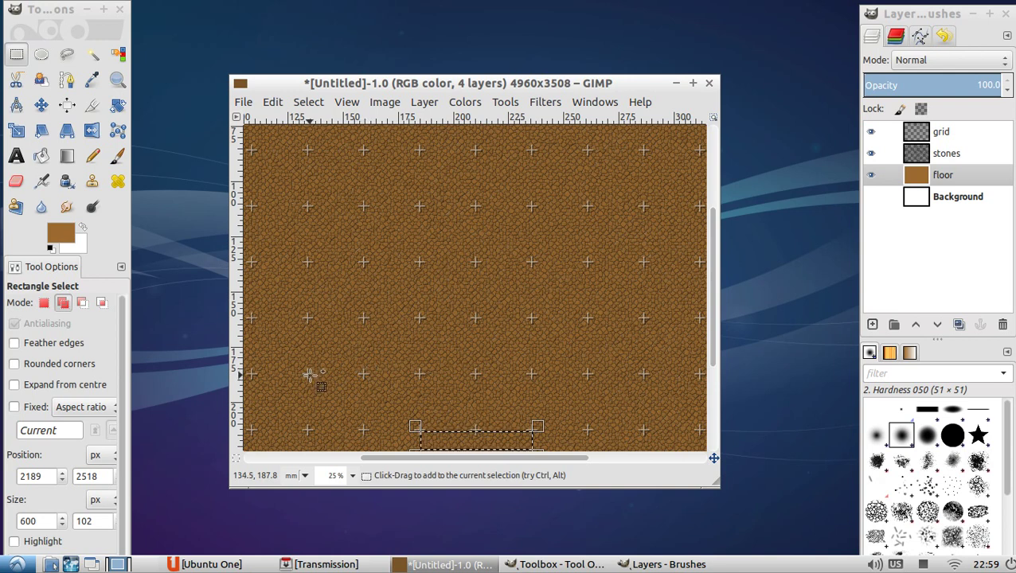
left_click_drag(309, 374, 644, 428)
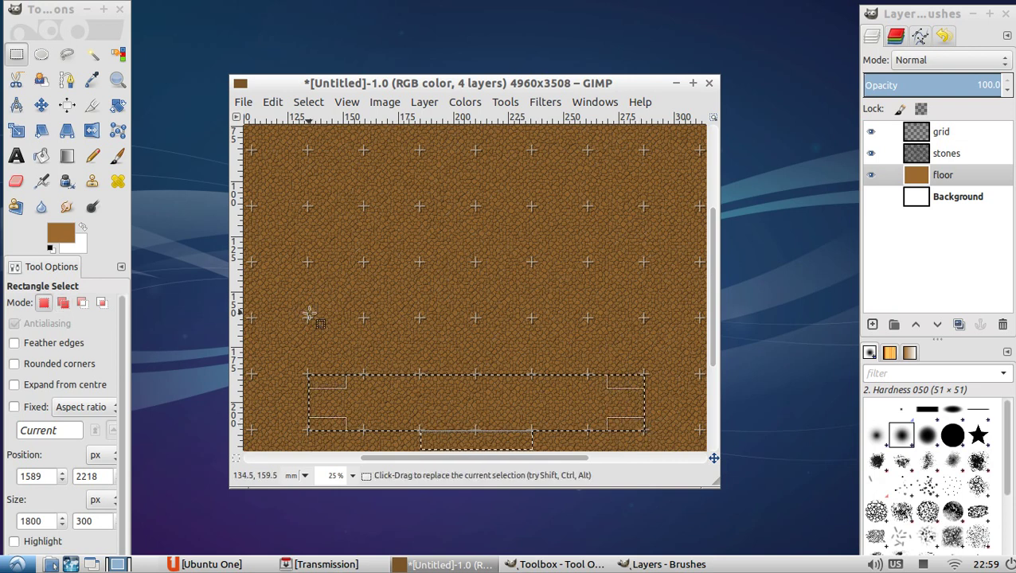
left_click_drag(365, 320, 415, 393)
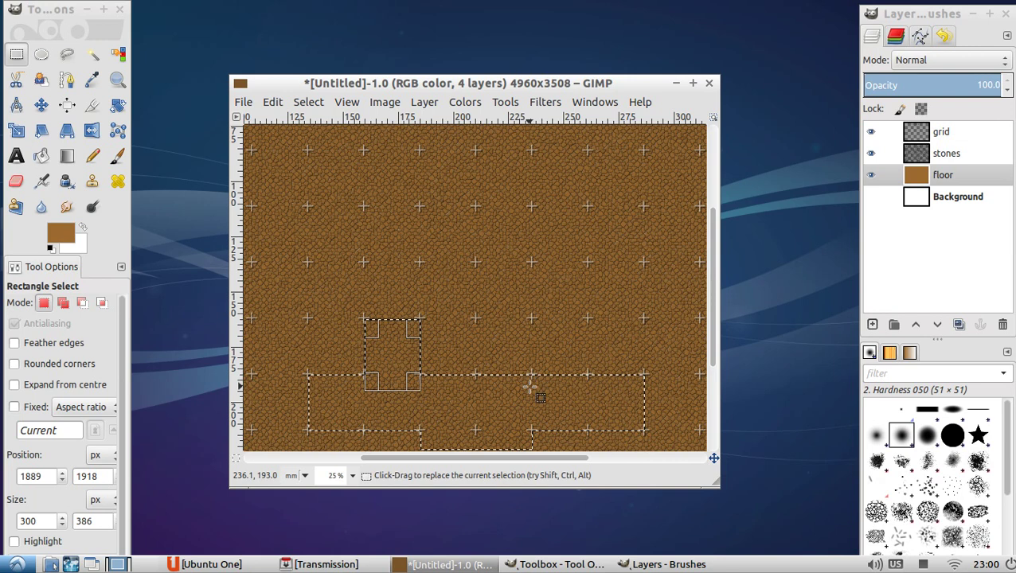
left_click_drag(533, 381, 589, 319)
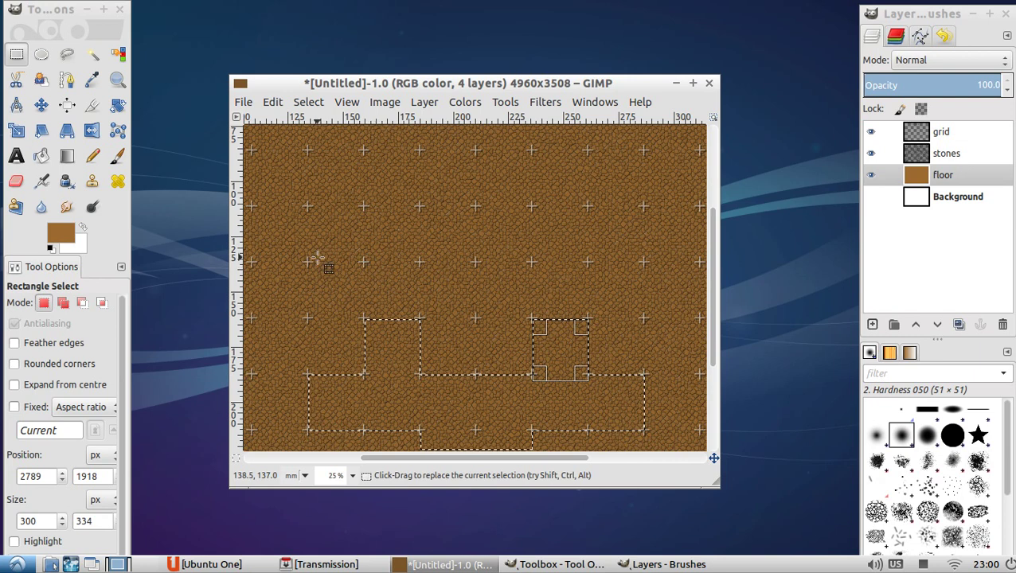
left_click_drag(309, 208, 477, 320)
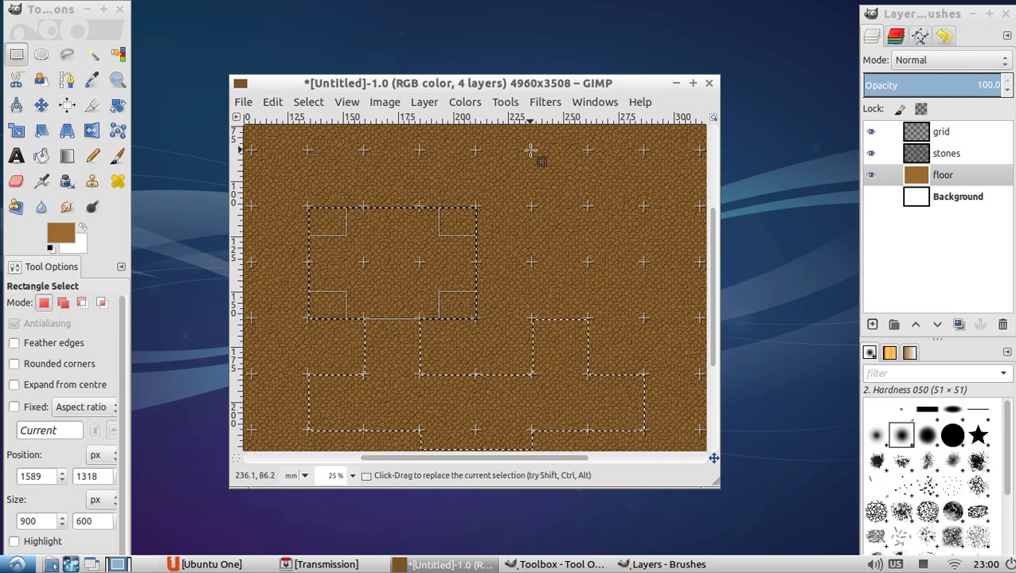
left_click_drag(530, 150, 649, 312)
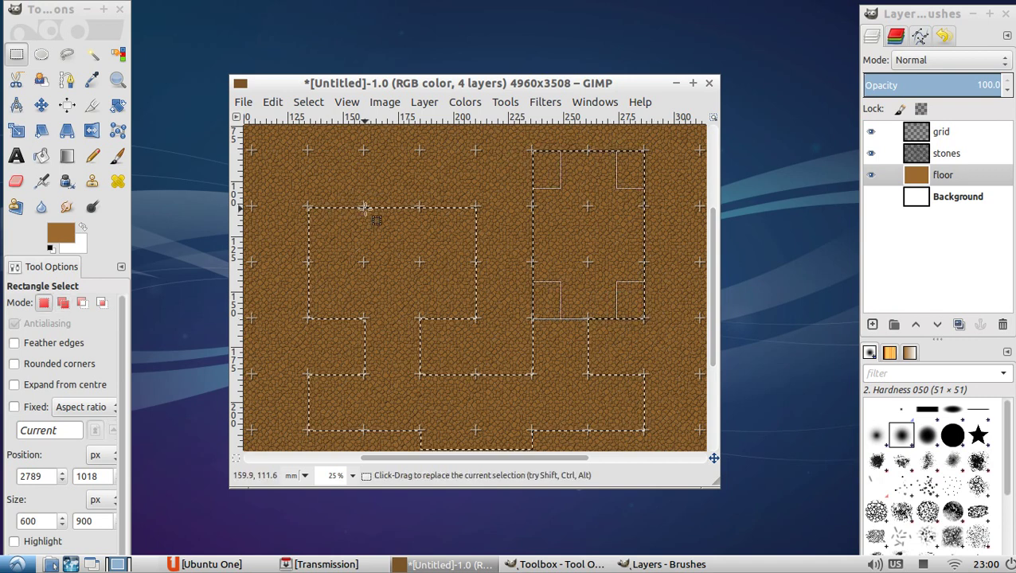
left_click_drag(363, 221, 424, 125)
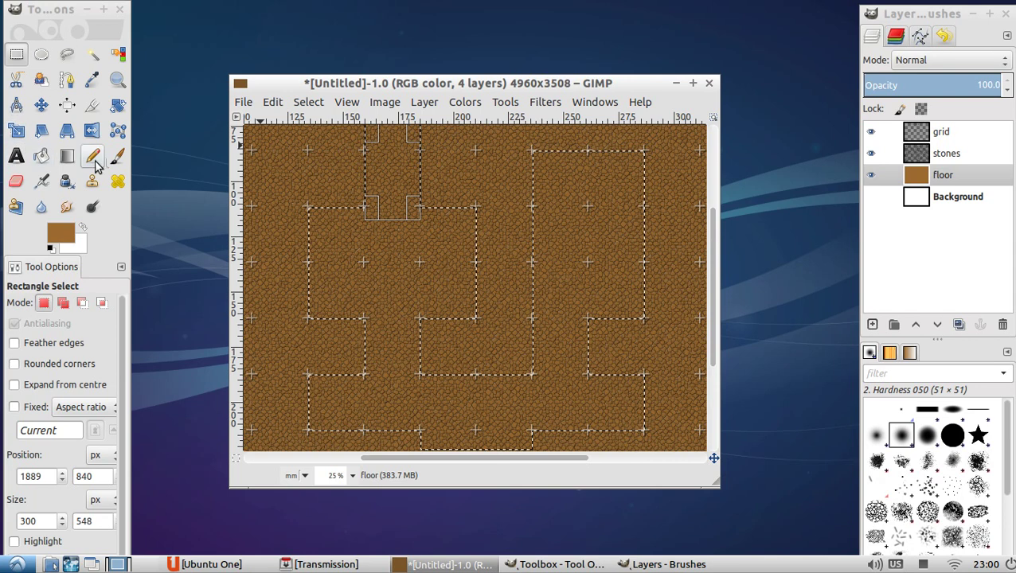
Create a transparent room template layer and set the Bucket Fill colour to black.
left_click(873, 326)
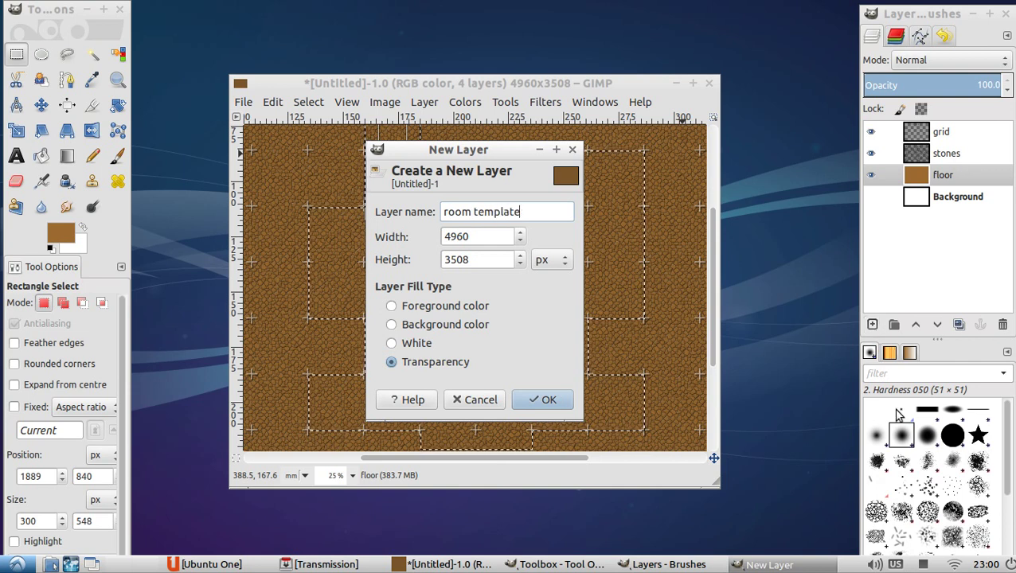
left_click(549, 401)
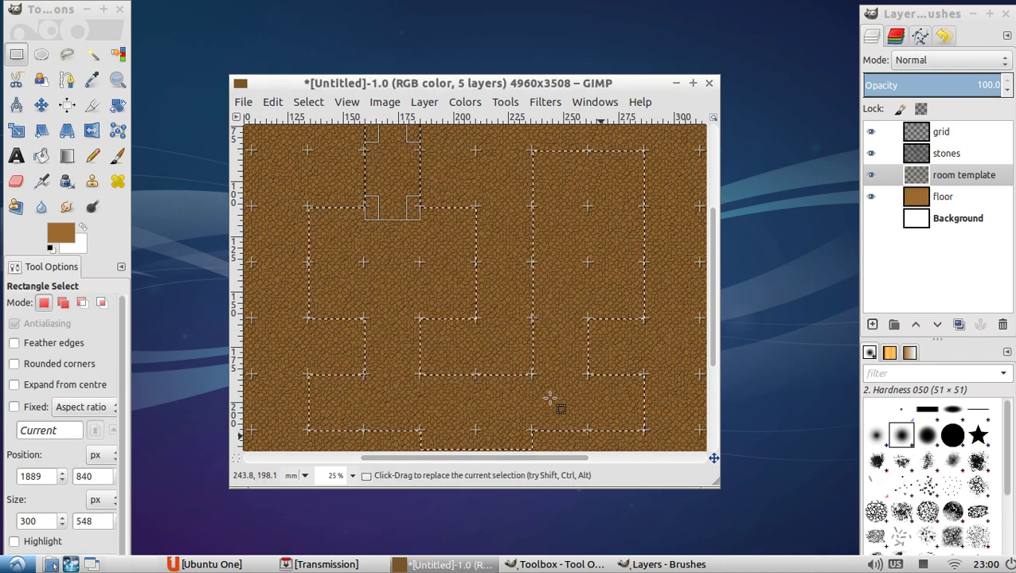
left_click(42, 156)
left_click(70, 242)
left_click_drag(128, 299, 35, 494)
left_click(386, 492)
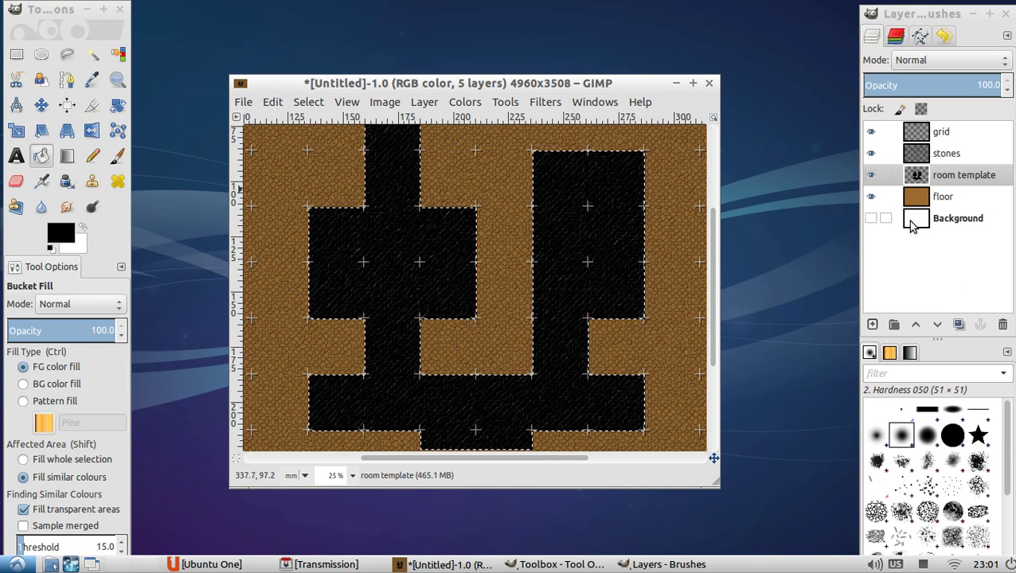
Raise room template above stones, hide it, and open Edit > Stroke Selection.
left_click(916, 325)
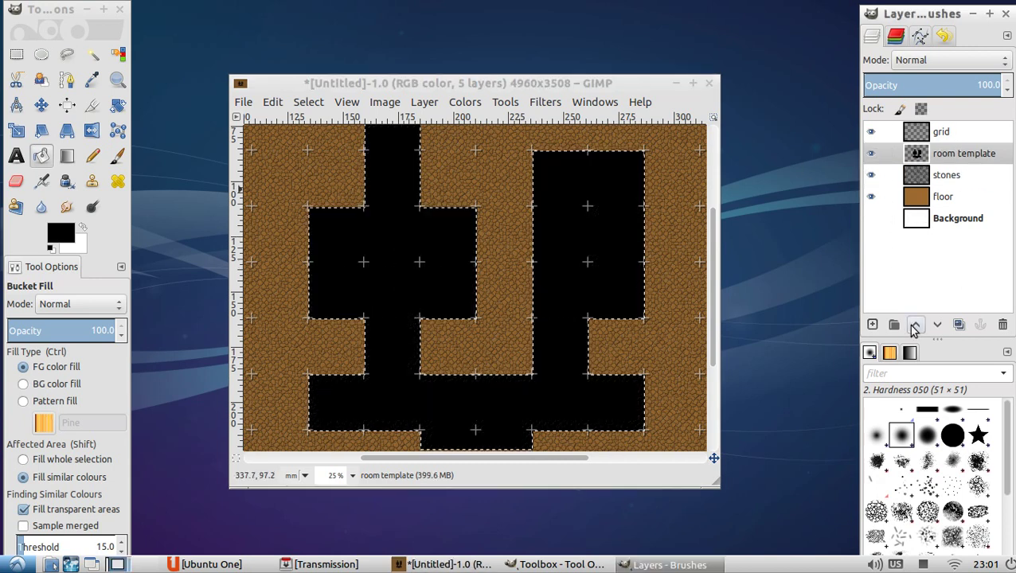
left_click(872, 153)
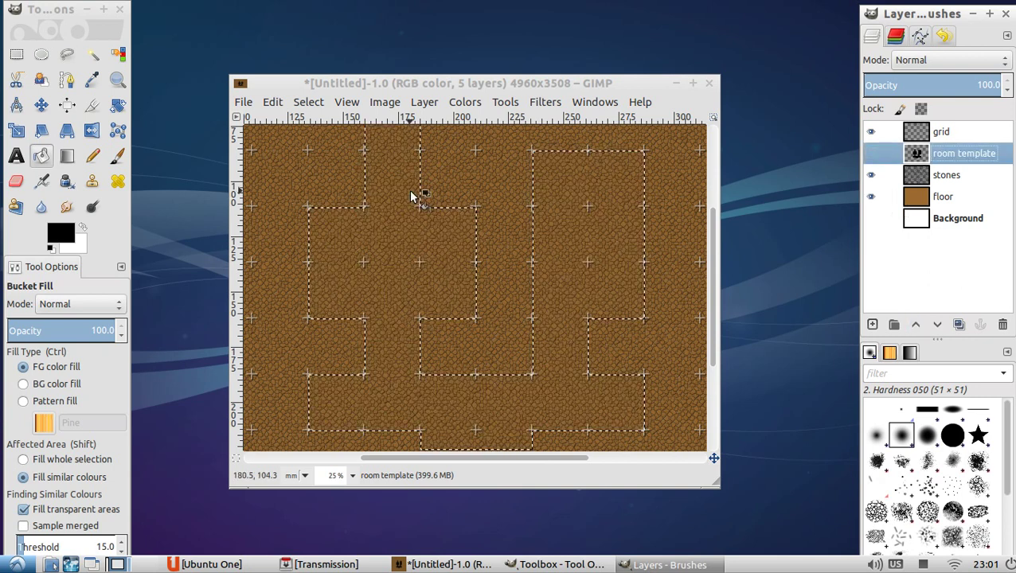
left_click(308, 102)
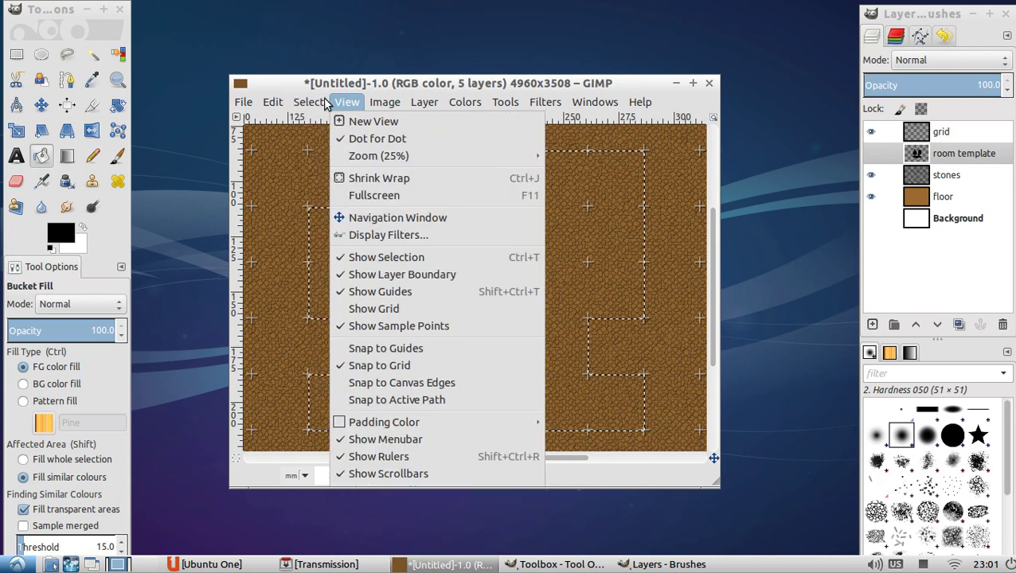
mouse_move(275, 102)
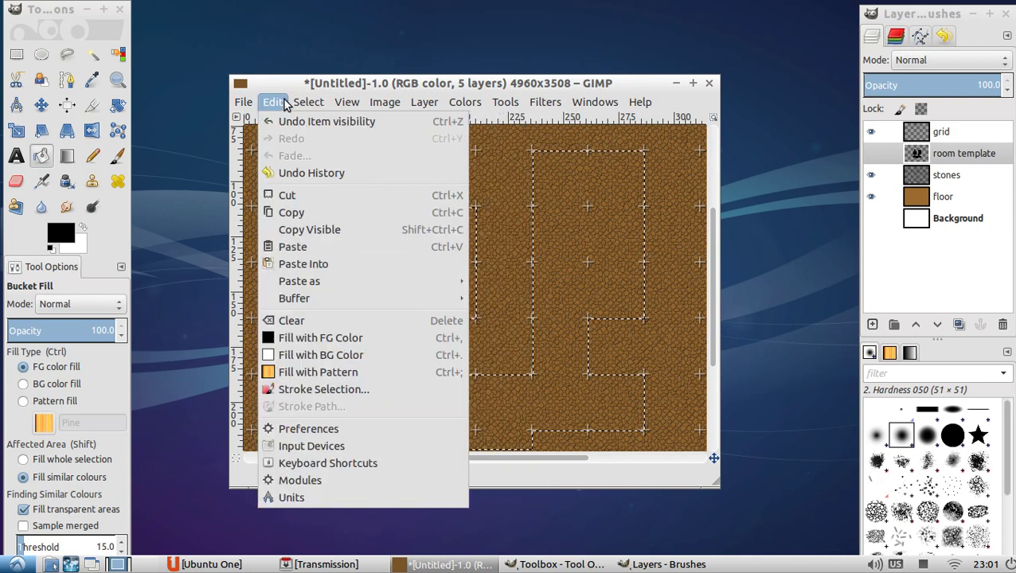
left_click(297, 389)
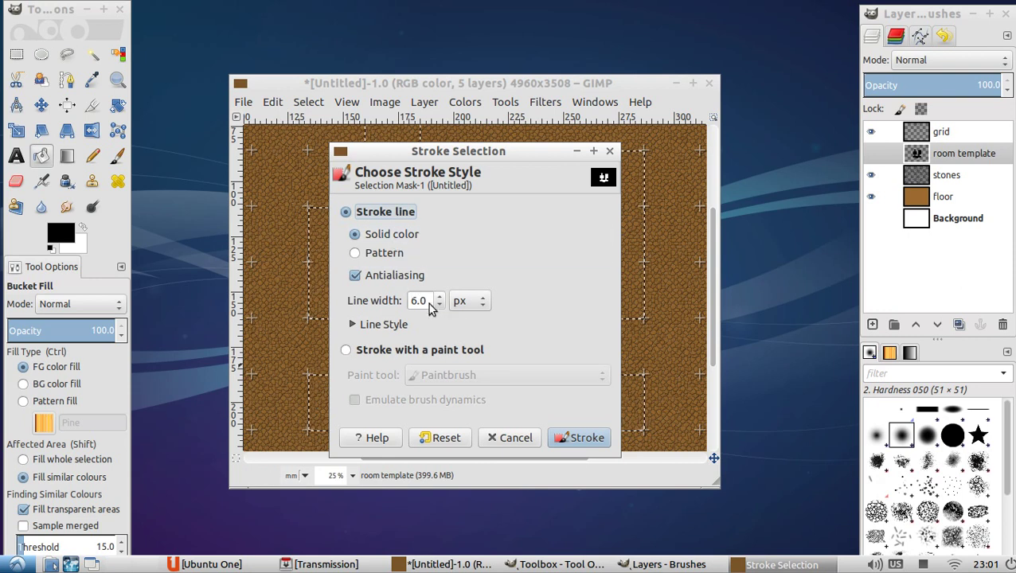
Stroke the room selection with a solid 2 mm line.
left_click(460, 302)
left_click(464, 342)
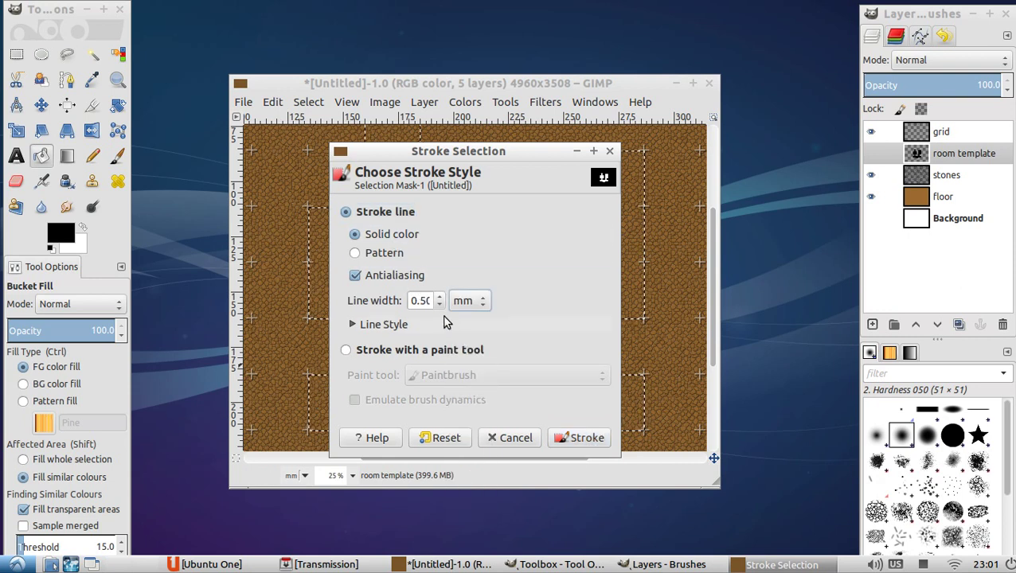
left_click_drag(412, 294, 453, 297)
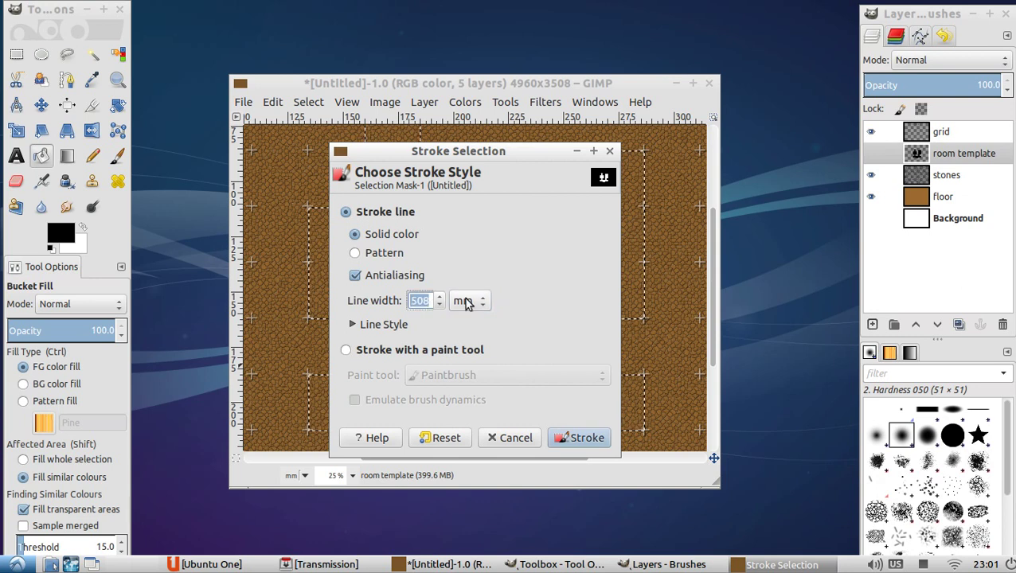
type("2")
key("Tab")
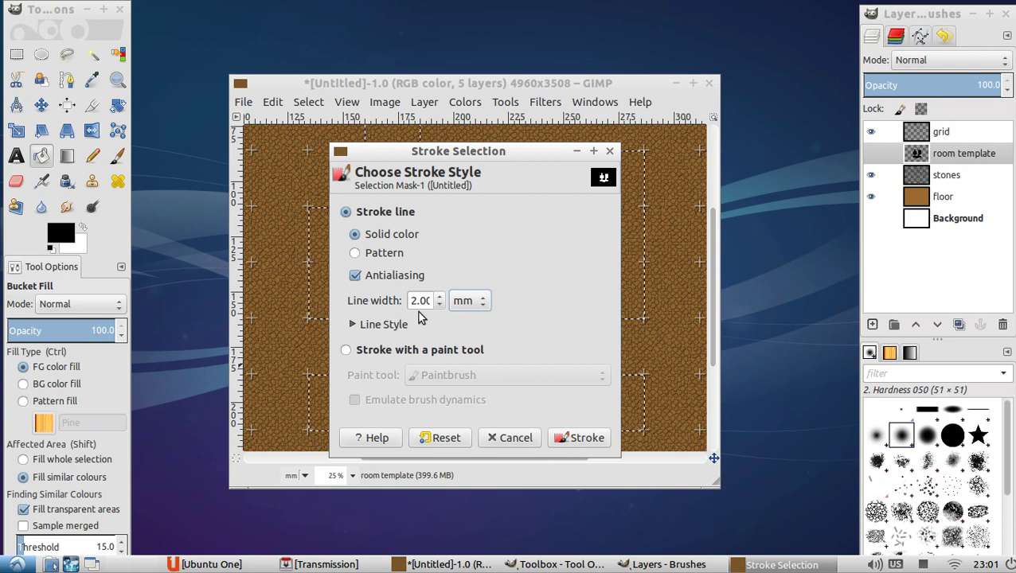
left_click_drag(411, 301, 432, 300)
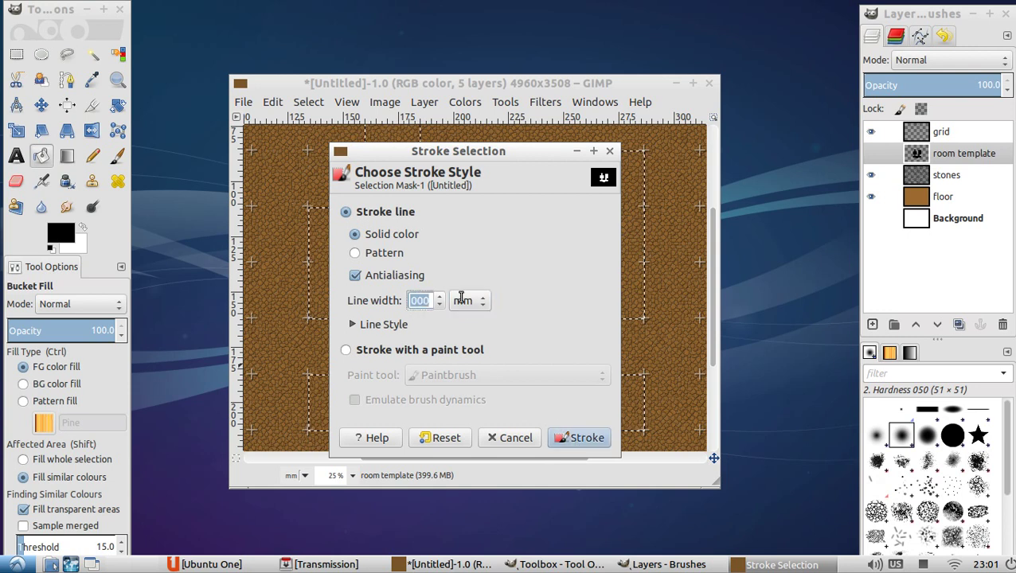
left_click(574, 442)
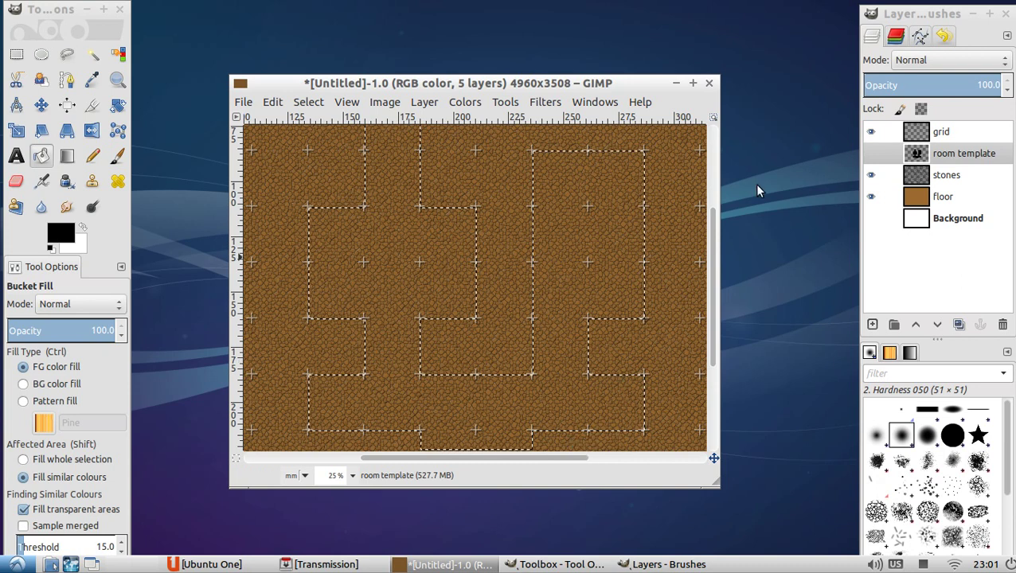
Add a new transparent layer named room outline.
left_click(873, 325)
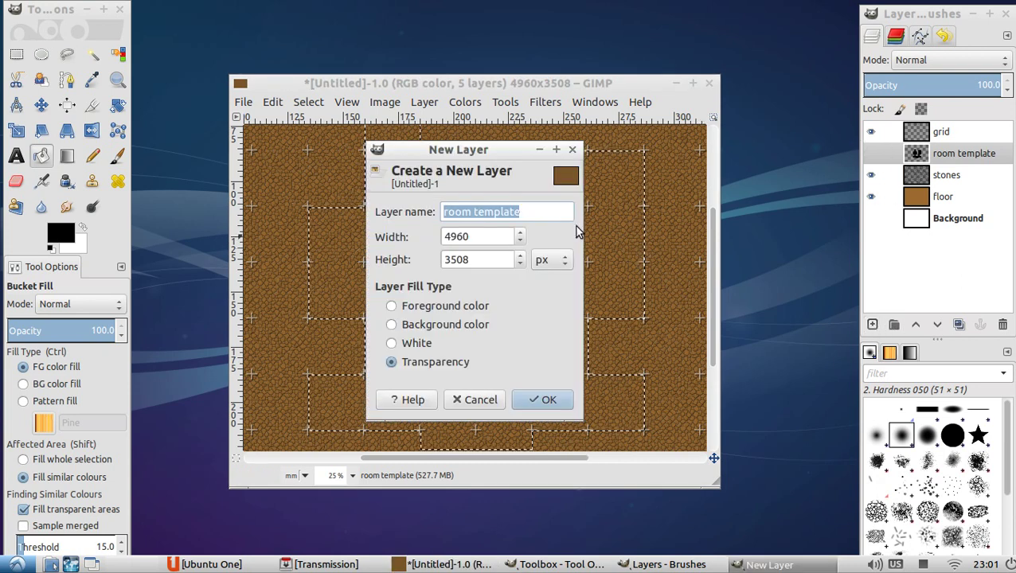
double_click(475, 213)
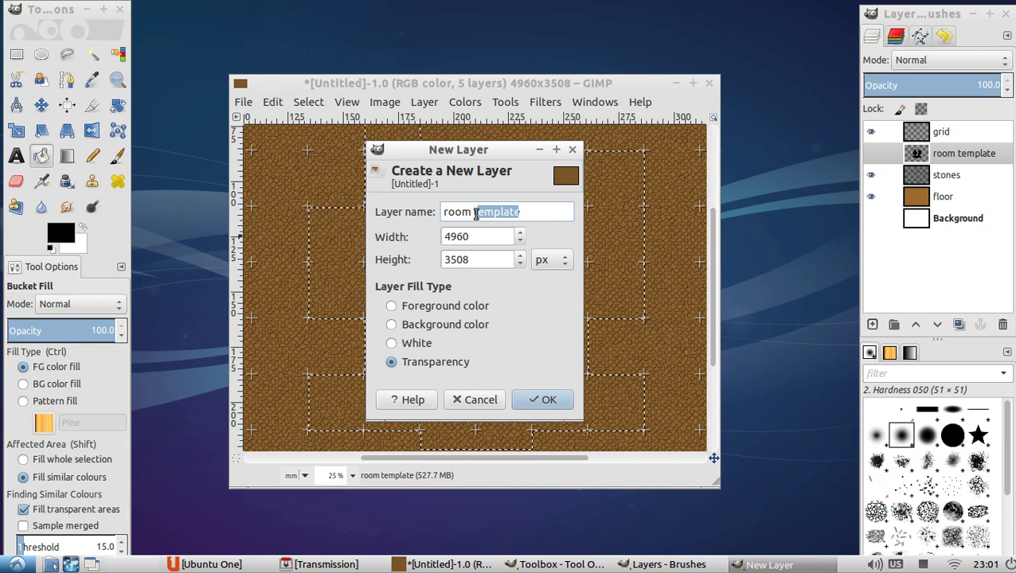
type("tlin")
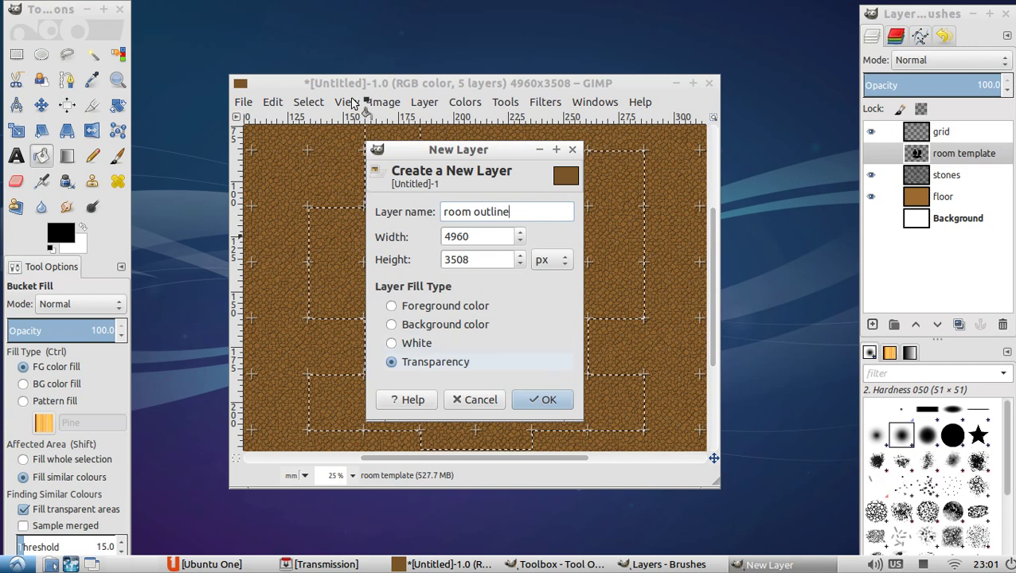
key("Return")
Stroke the room selection in black onto the room outline layer.
left_click(314, 103)
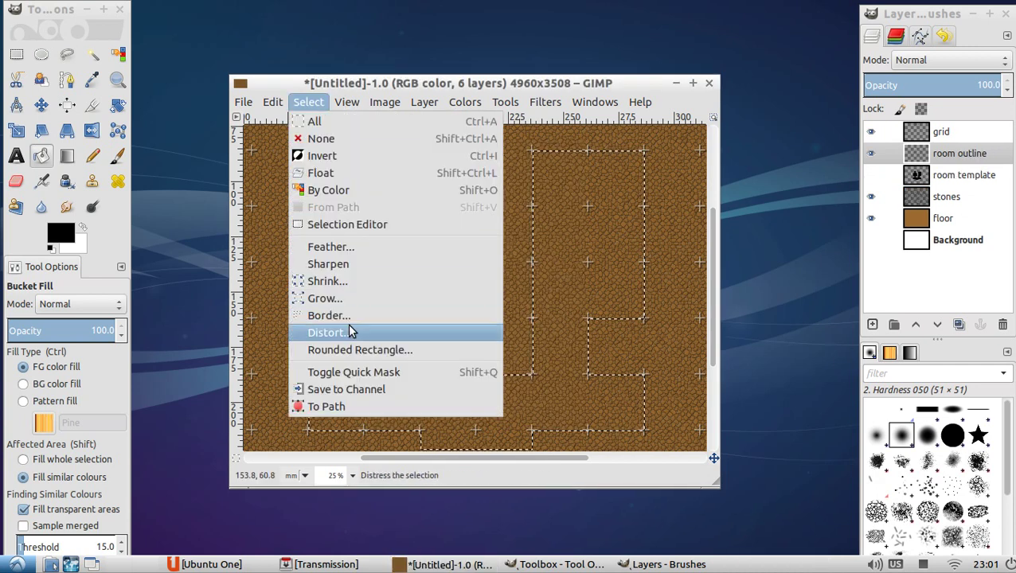
mouse_move(272, 102)
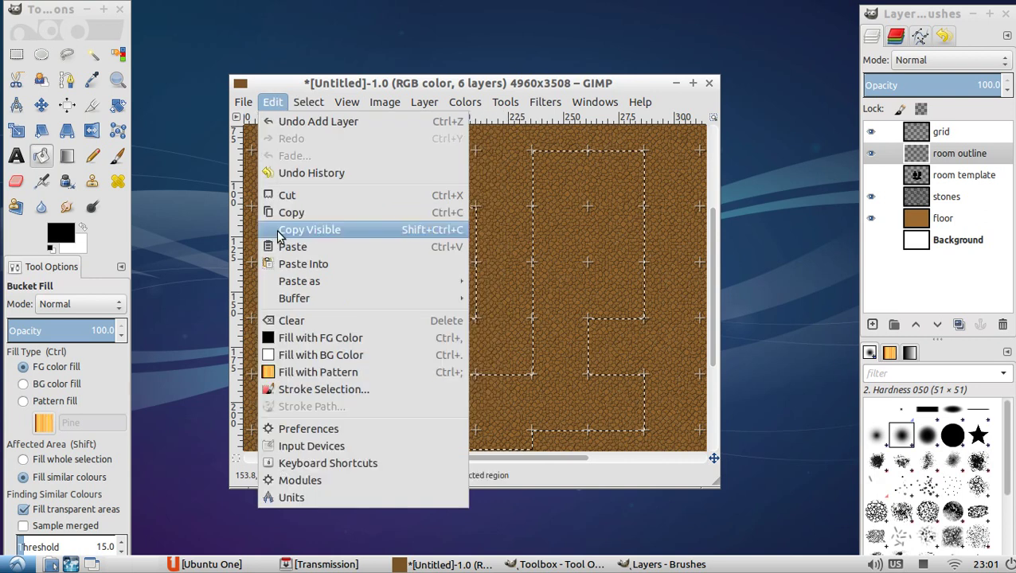
left_click(291, 389)
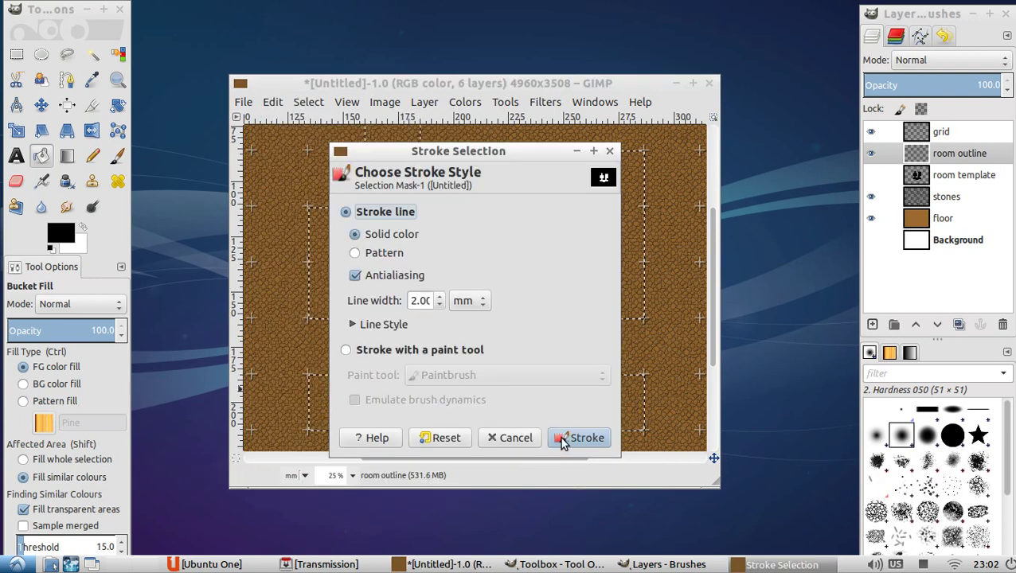
left_click(580, 438)
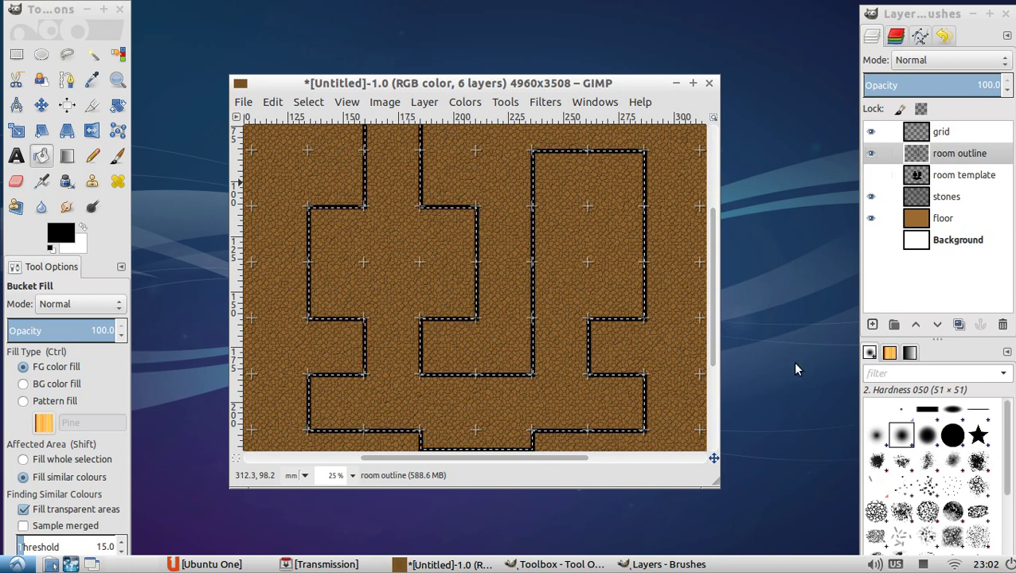
Add a transparent layer named rock, then preview Solid Noise and cancel it unapplied.
left_click(872, 325)
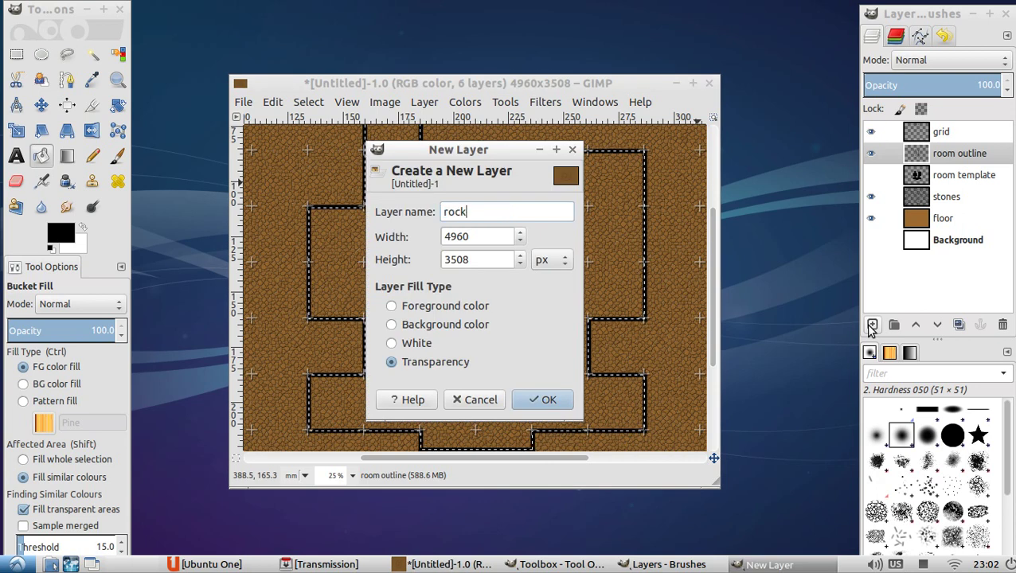
key("Return")
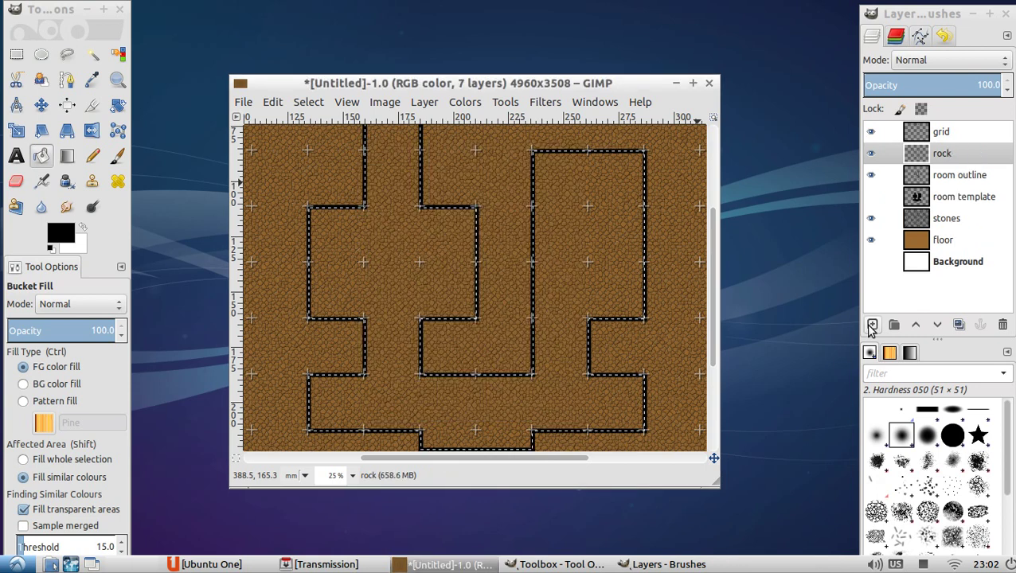
left_click(510, 102)
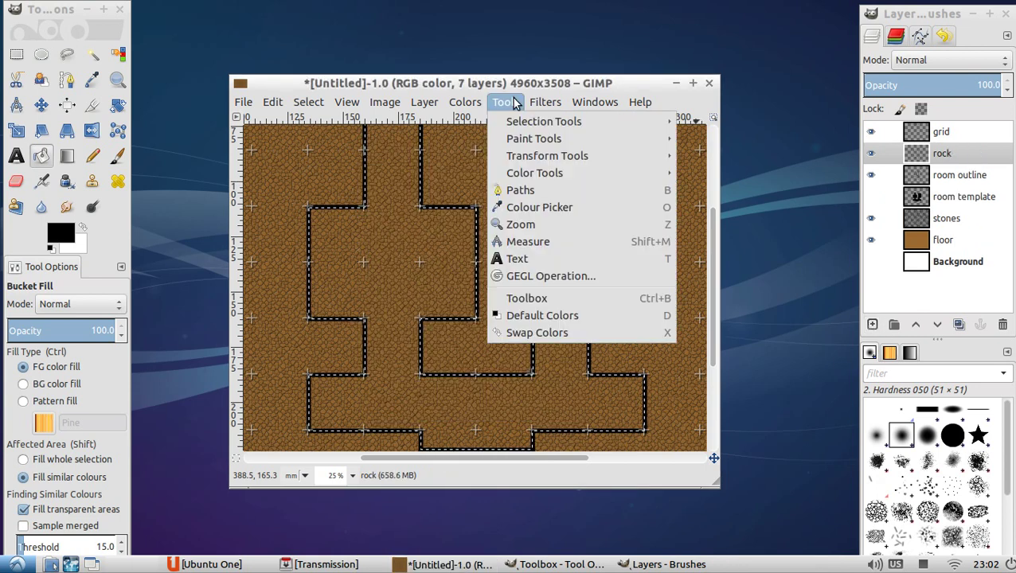
mouse_move(538, 104)
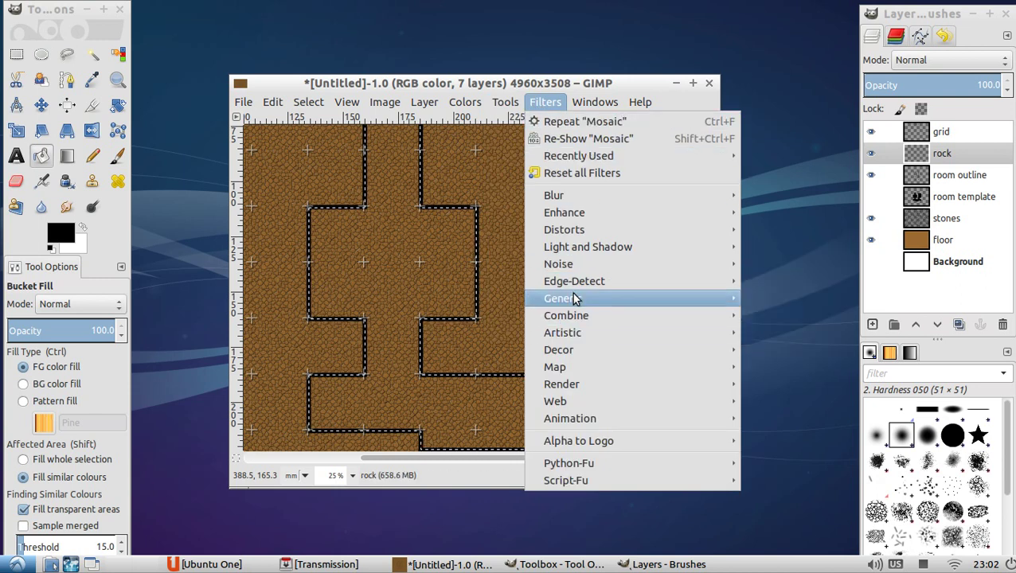
mouse_move(570, 387)
mouse_move(771, 386)
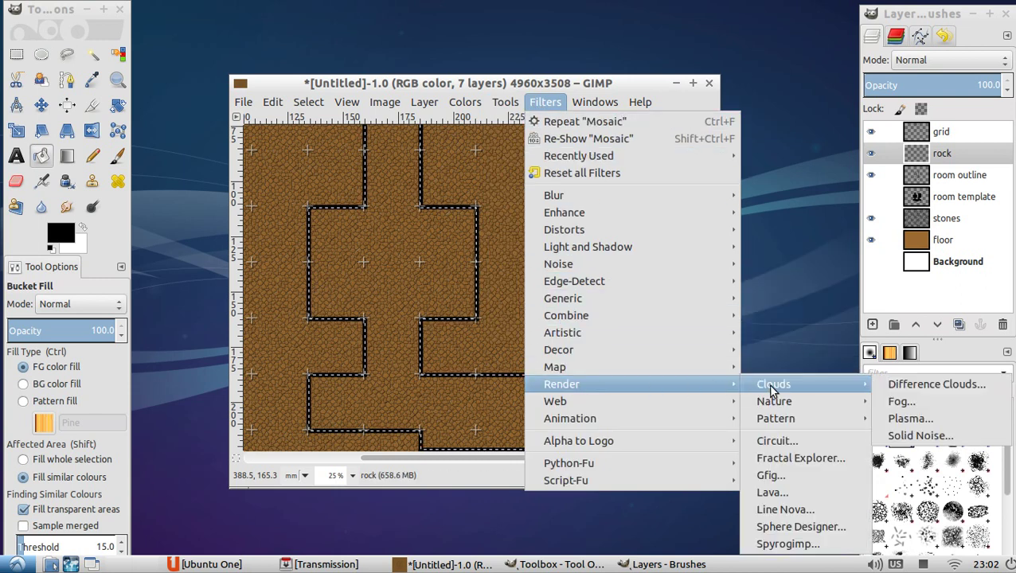
left_click(924, 437)
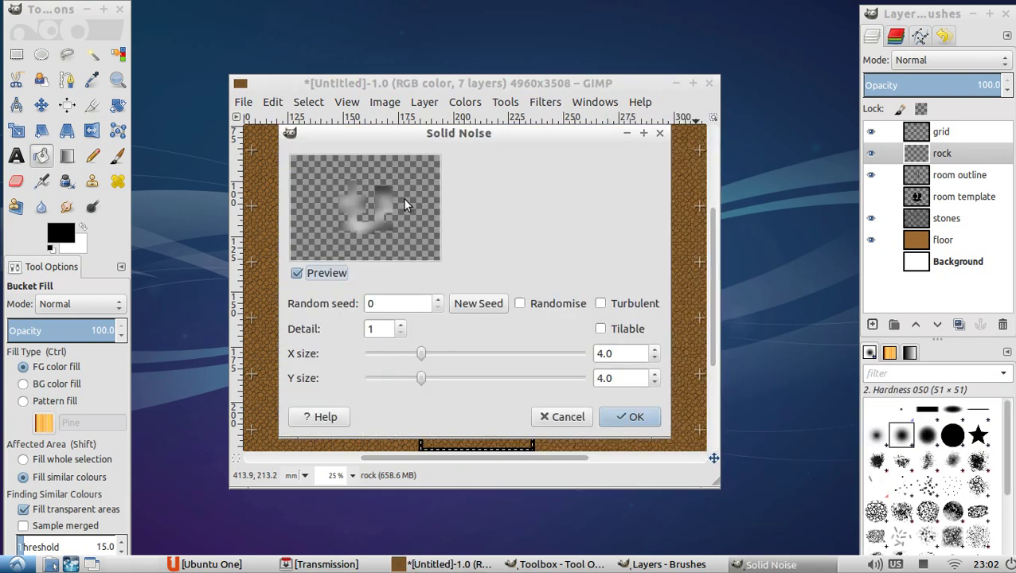
left_click(559, 417)
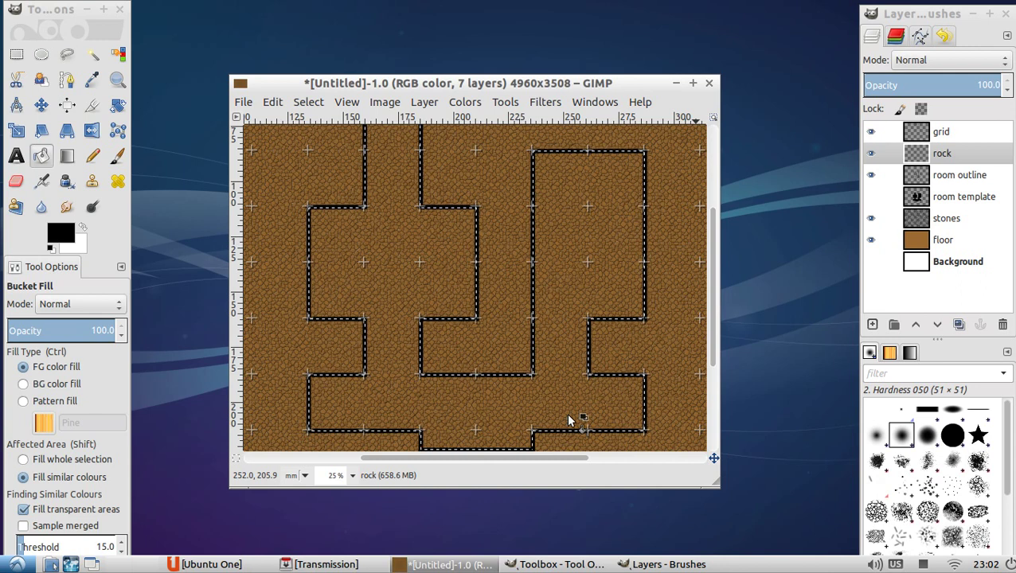
Clear the selection and set Solid Noise to detail 15 with X and Y size 1.0.
key("ctrl+shift+a")
left_click(503, 104)
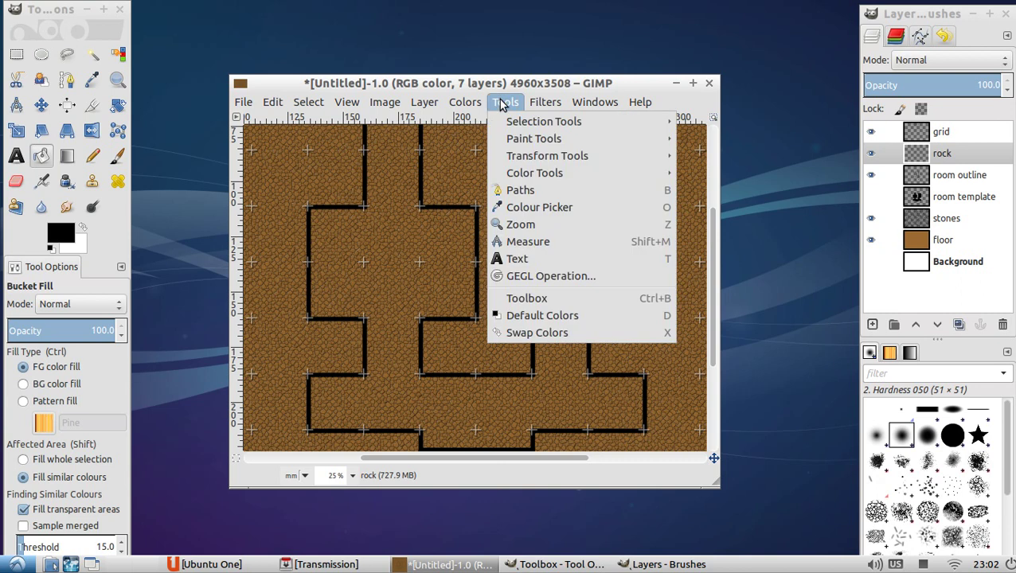
mouse_move(590, 390)
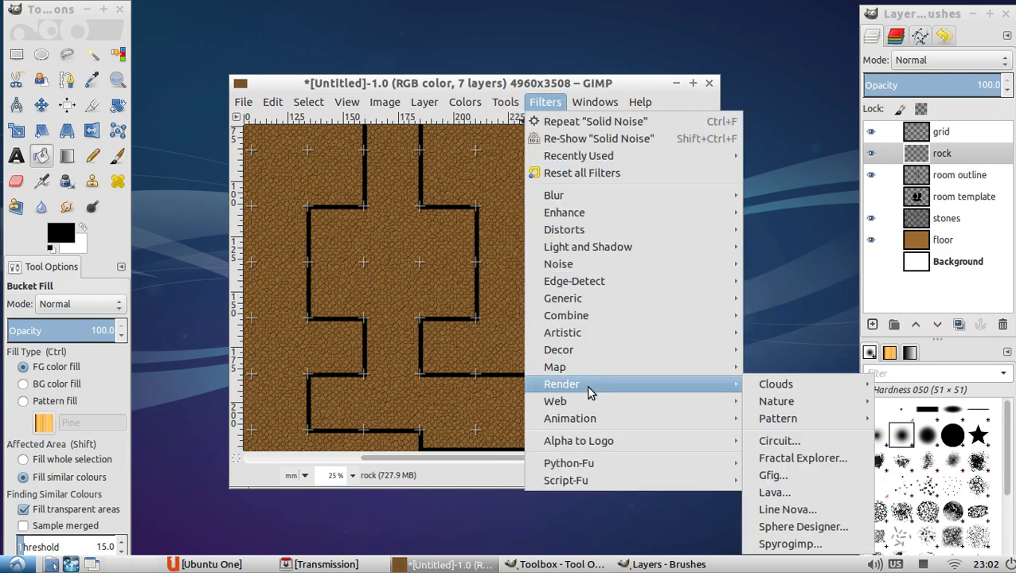
mouse_move(864, 388)
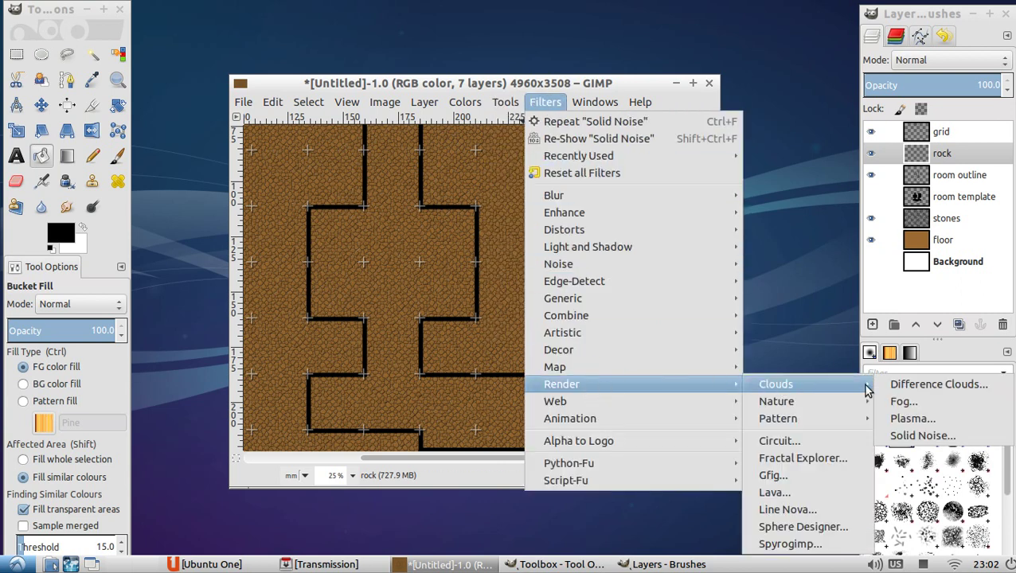
left_click(916, 435)
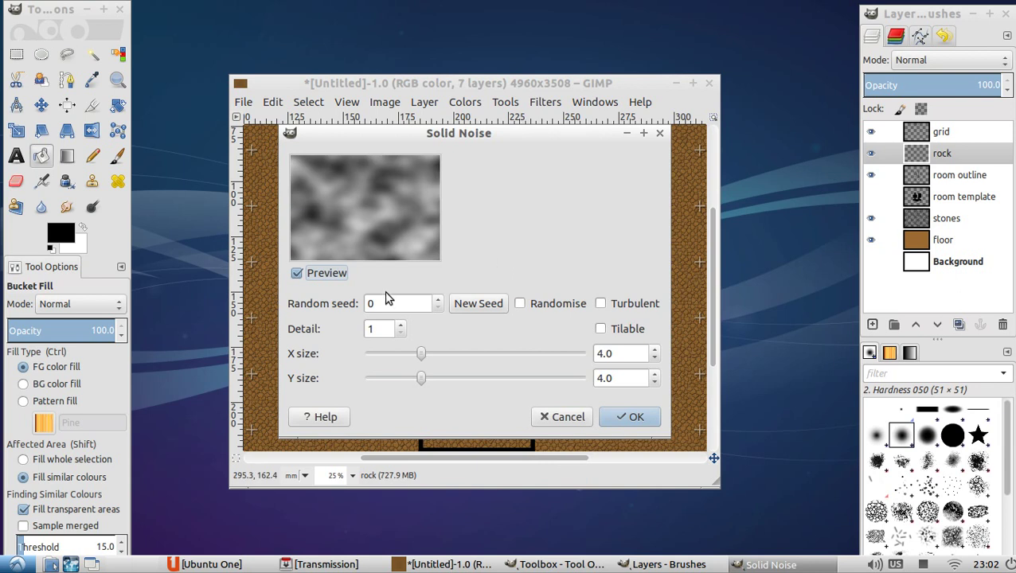
left_click(401, 326)
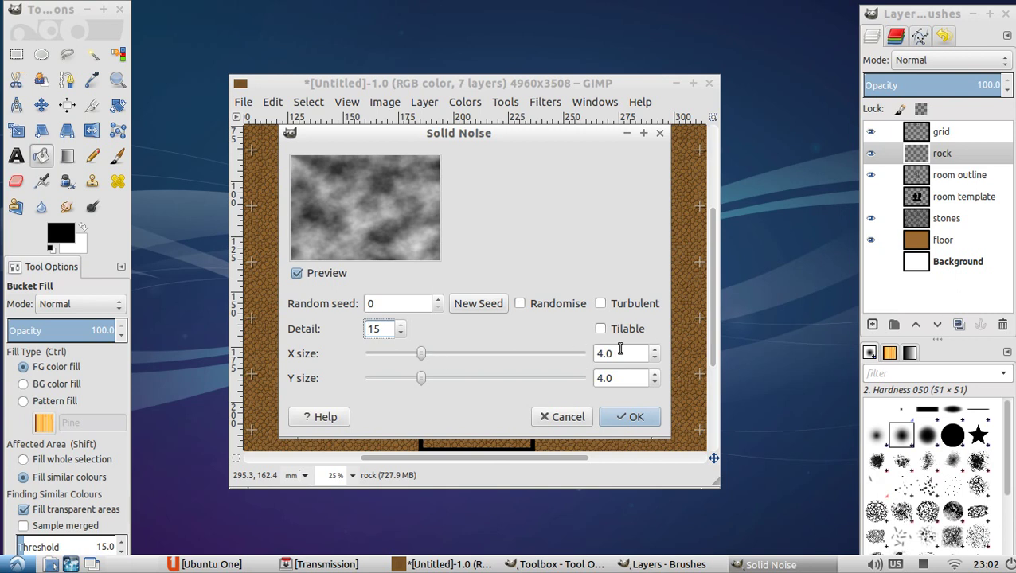
key("Tab")
type("1")
key("Tab")
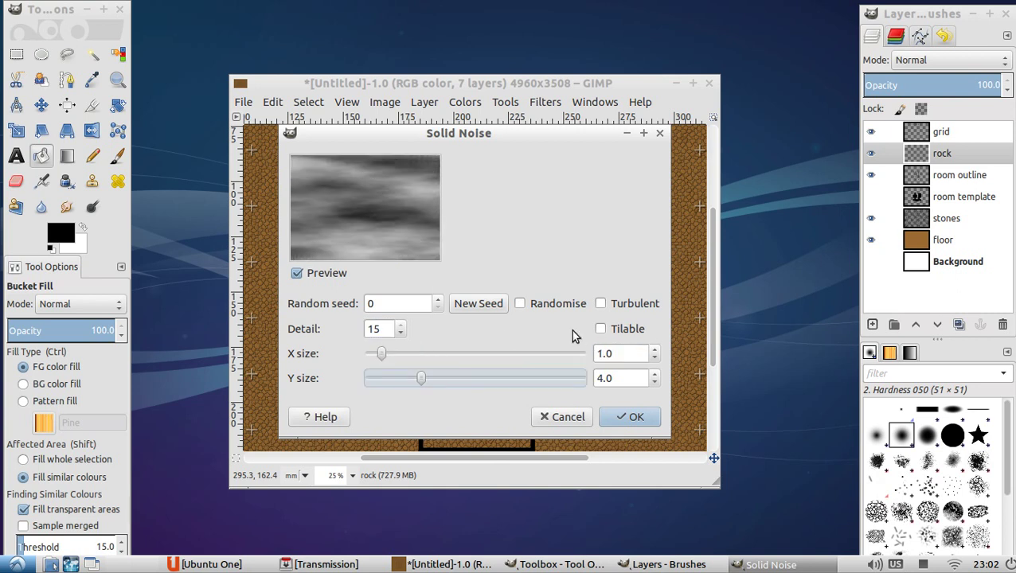
key("Tab")
type("1")
key("Tab")
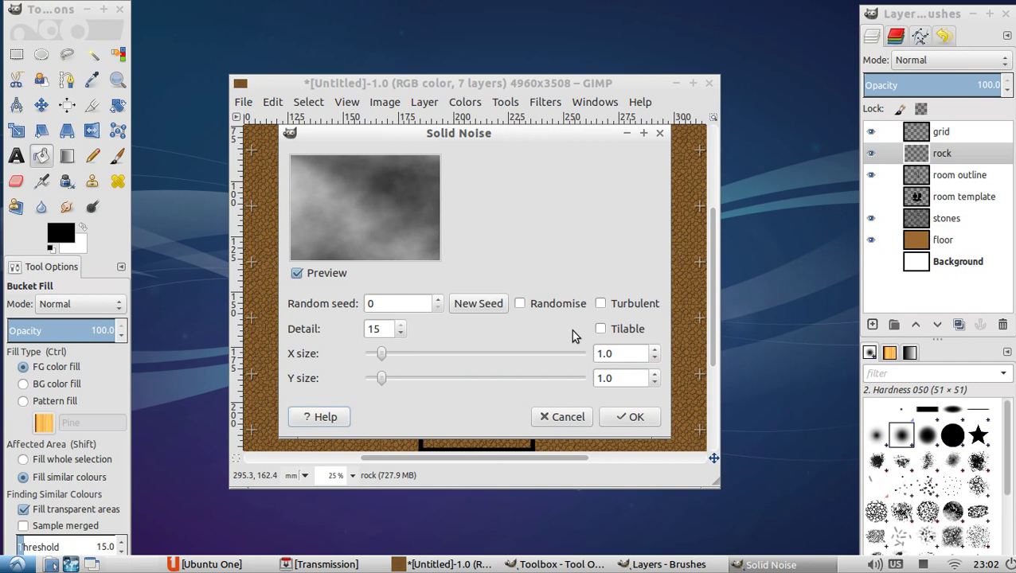
Generate new random noise seeds and render the clouds onto the rock layer.
left_click(477, 303)
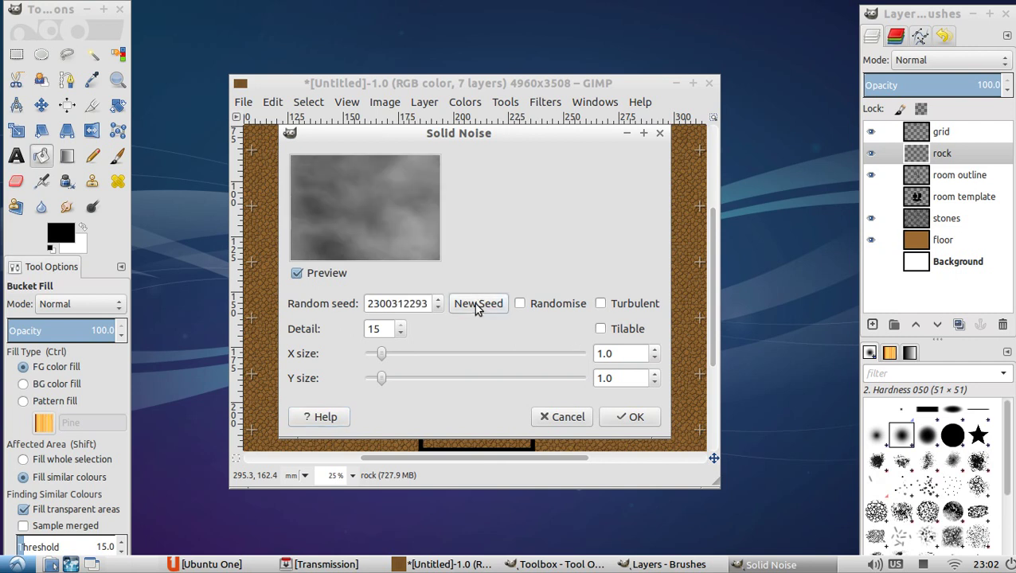
left_click(477, 306)
left_click(477, 304)
left_click(477, 304)
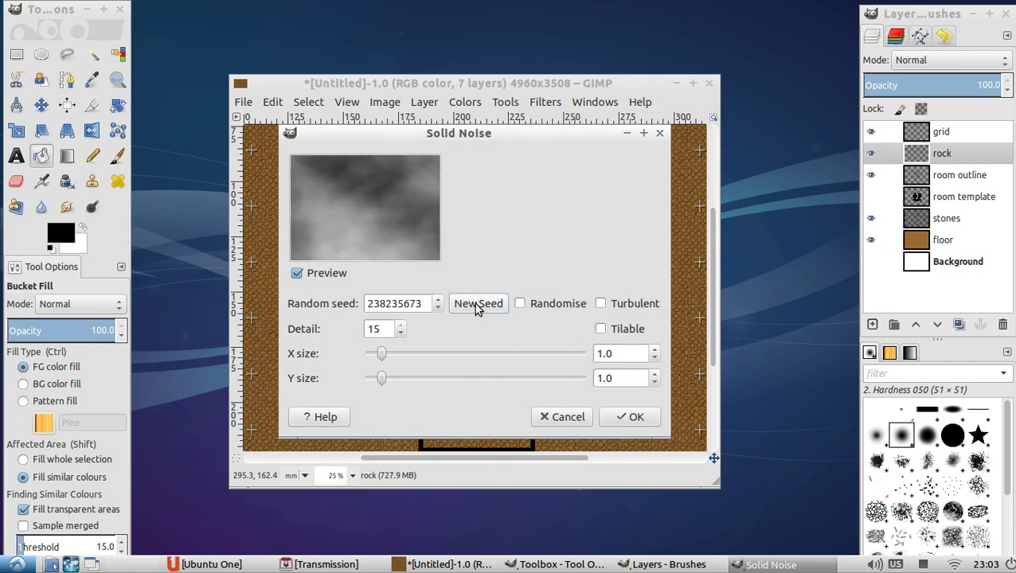
left_click(477, 304)
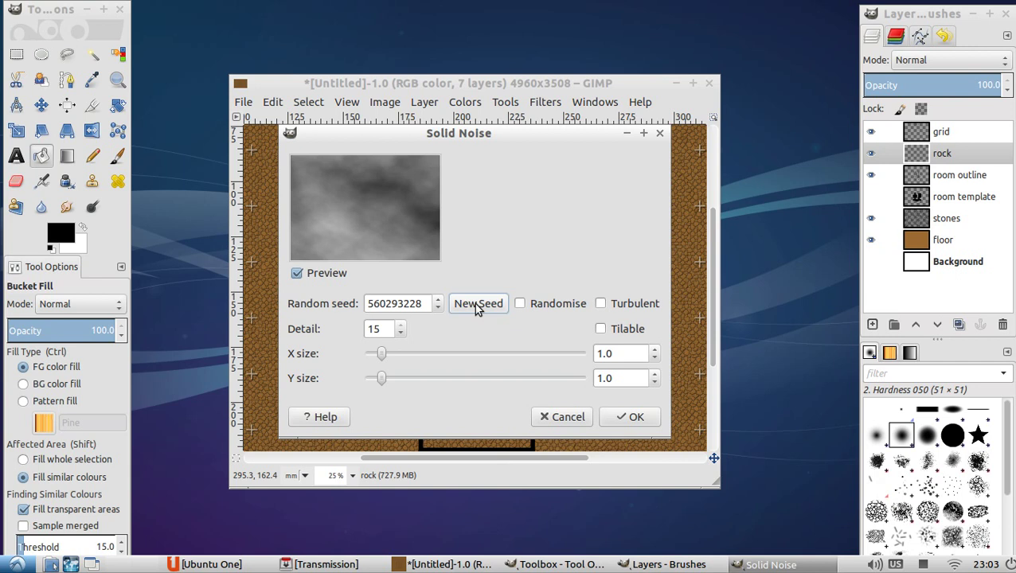
left_click(477, 305)
left_click(477, 305)
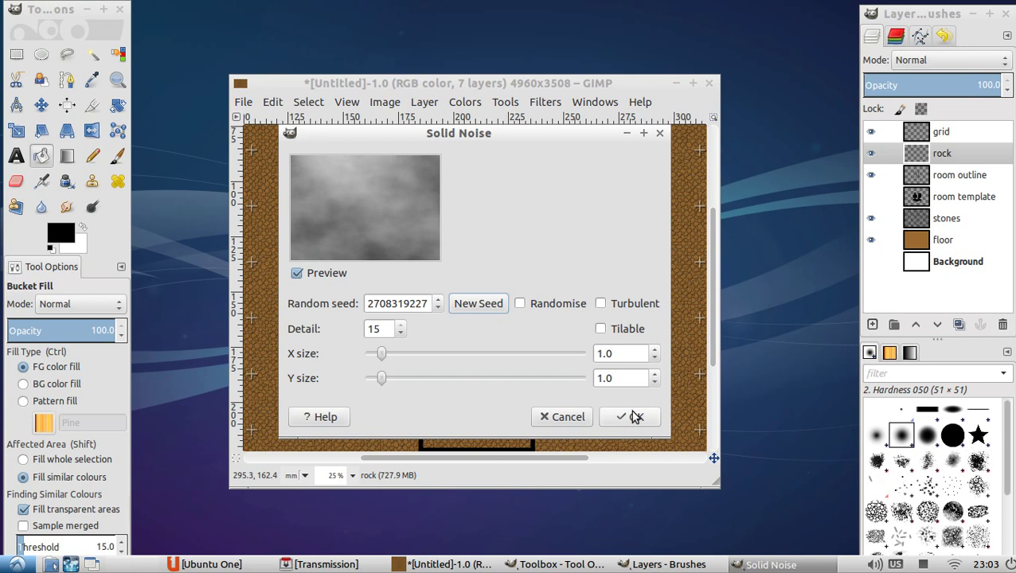
left_click(635, 417)
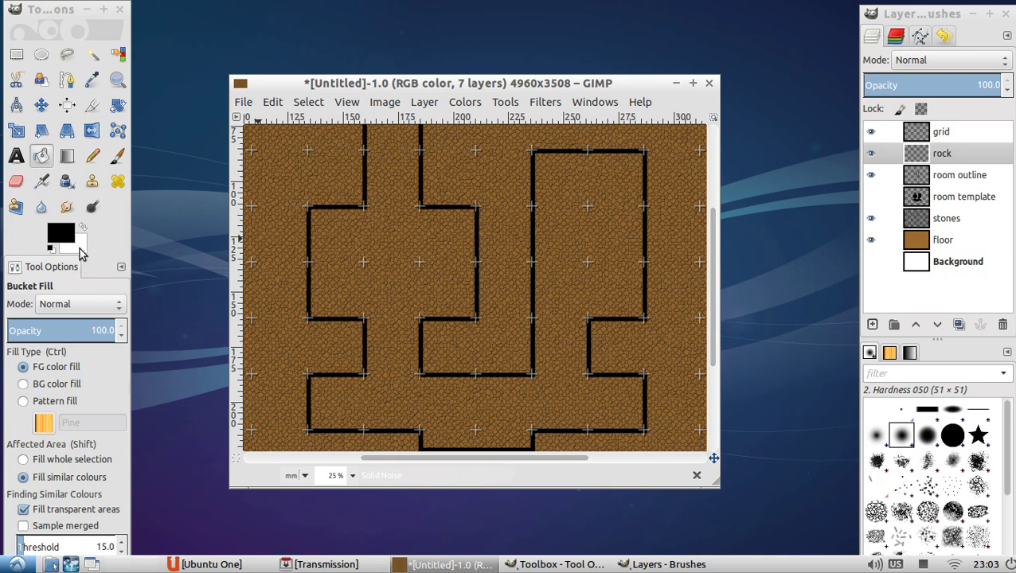
Set the background colour to dark grey 474747 from the colour history swatches.
left_click(83, 250)
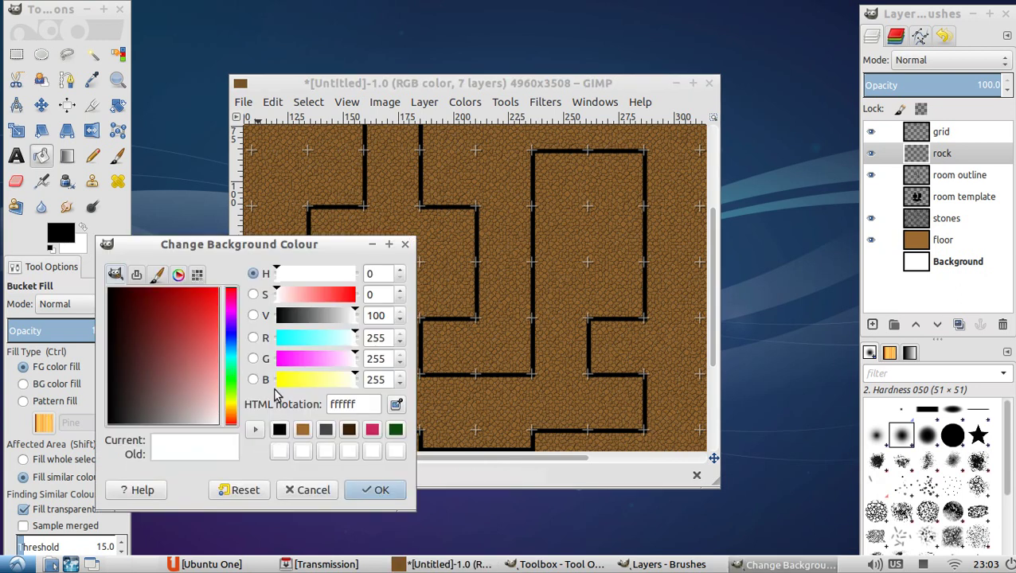
left_click(326, 431)
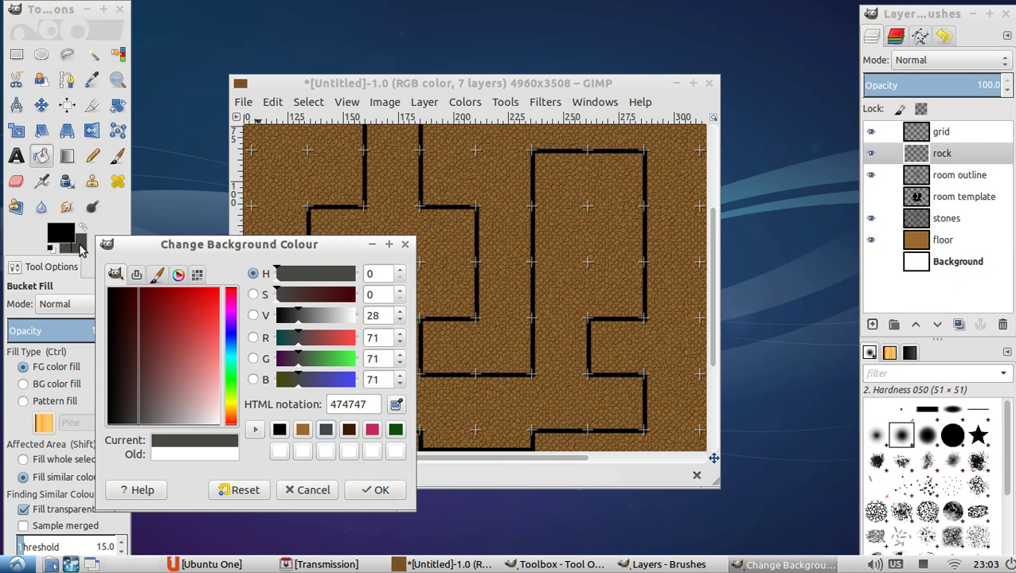
left_click(363, 491)
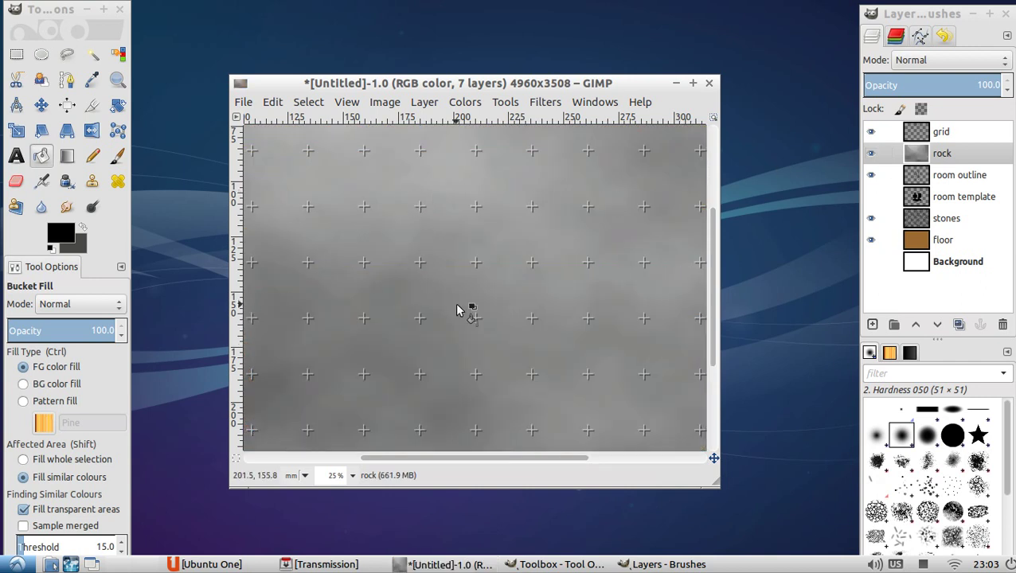
left_click(462, 103)
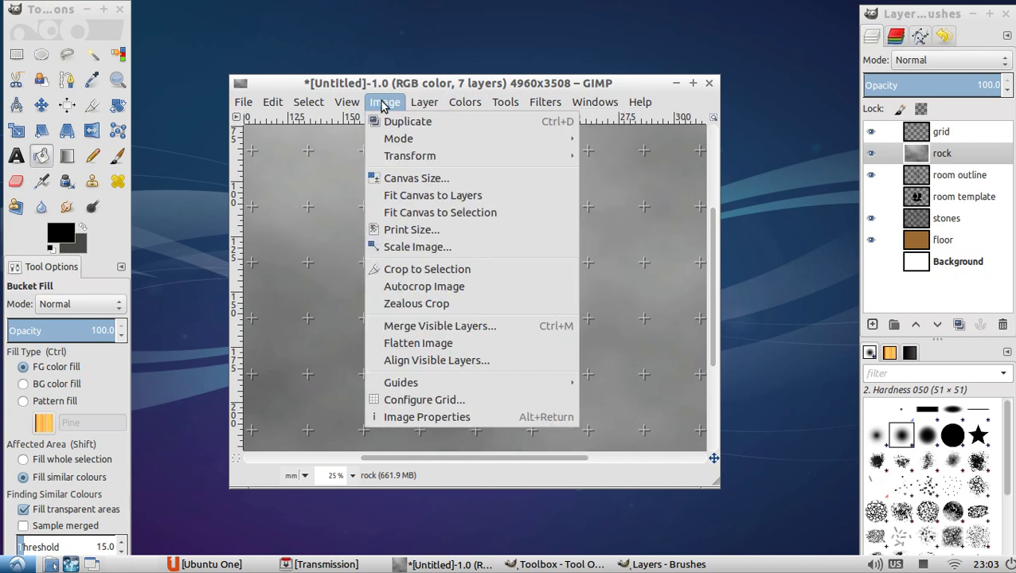
Apply Colors > Map > Gradient Map to the rock layer's grey noise clouds.
mouse_move(590, 358)
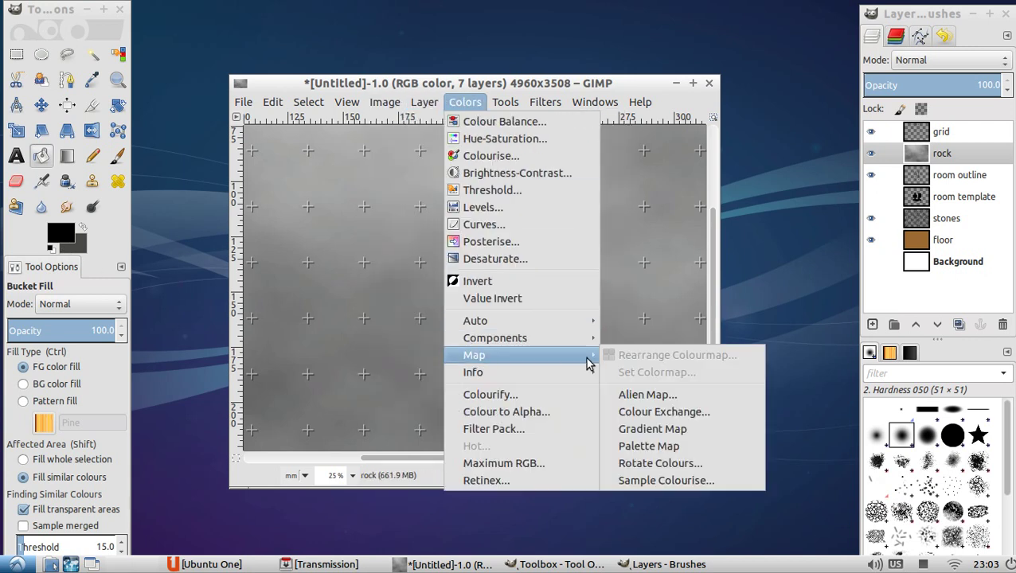
left_click(653, 434)
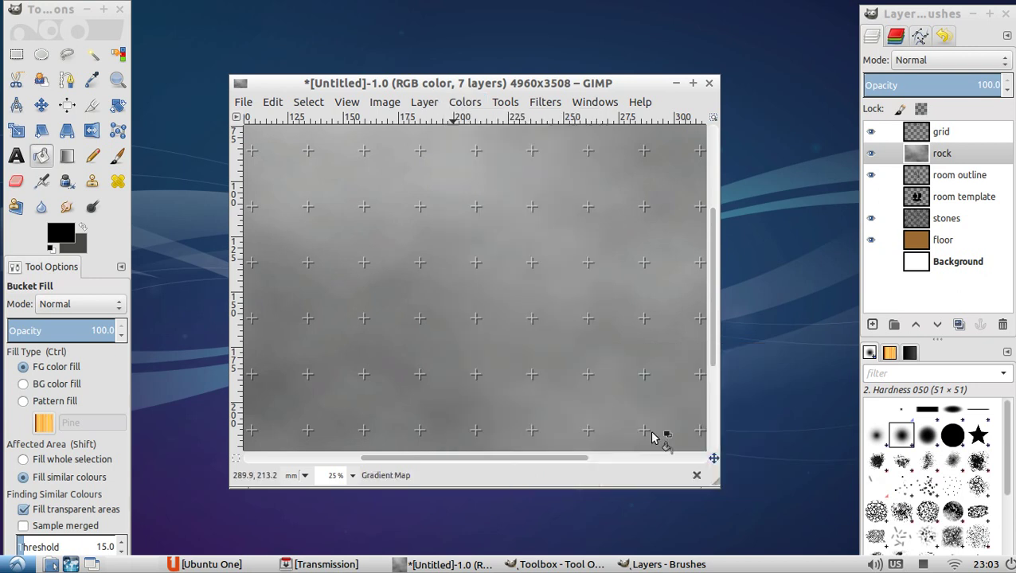